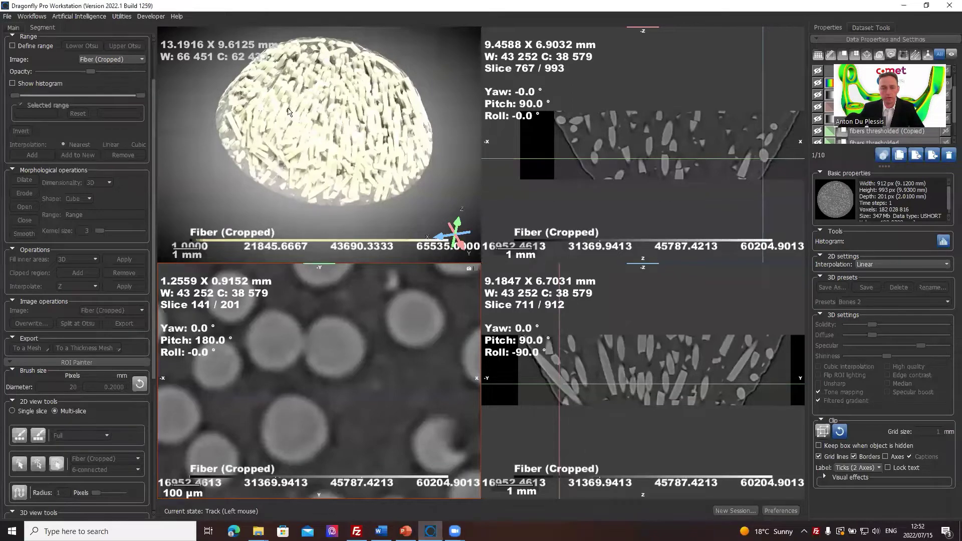
Maximize the lower-left slice view and frame the whole fibre disc at slice 118
double_click(391, 330)
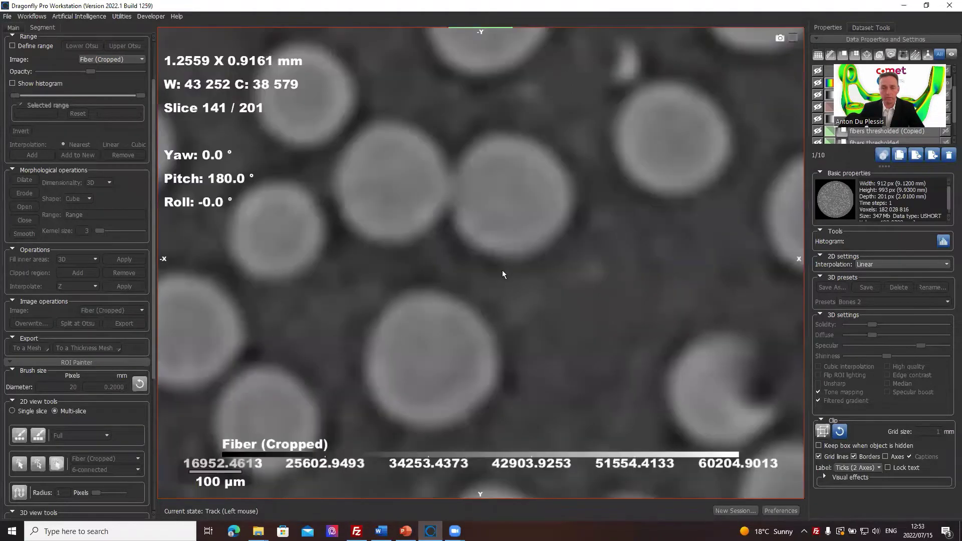
right_click_drag(503, 270, 554, 245)
middle_click_drag(555, 245, 497, 275)
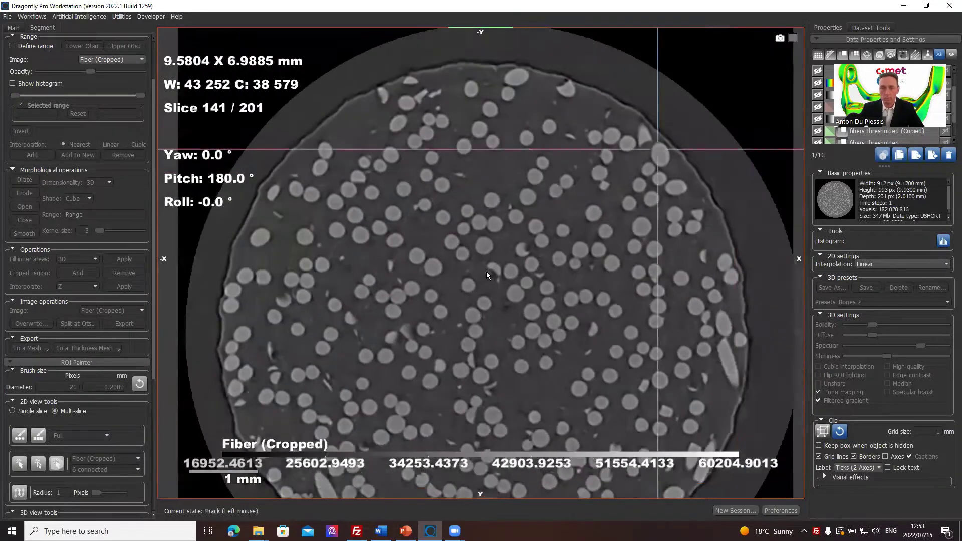
scroll(486, 271, "down", 3)
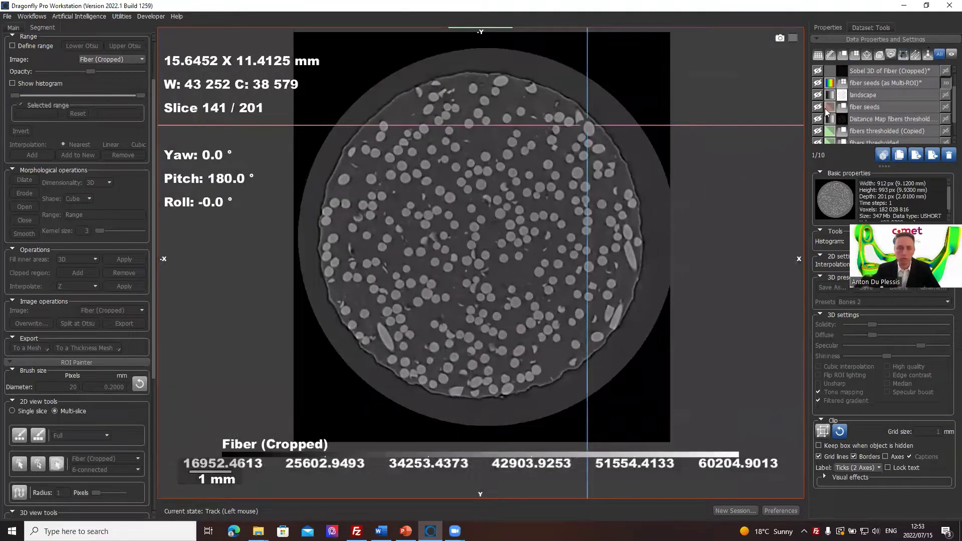
scroll(463, 242, "down", 17)
scroll(463, 242, "down", 6)
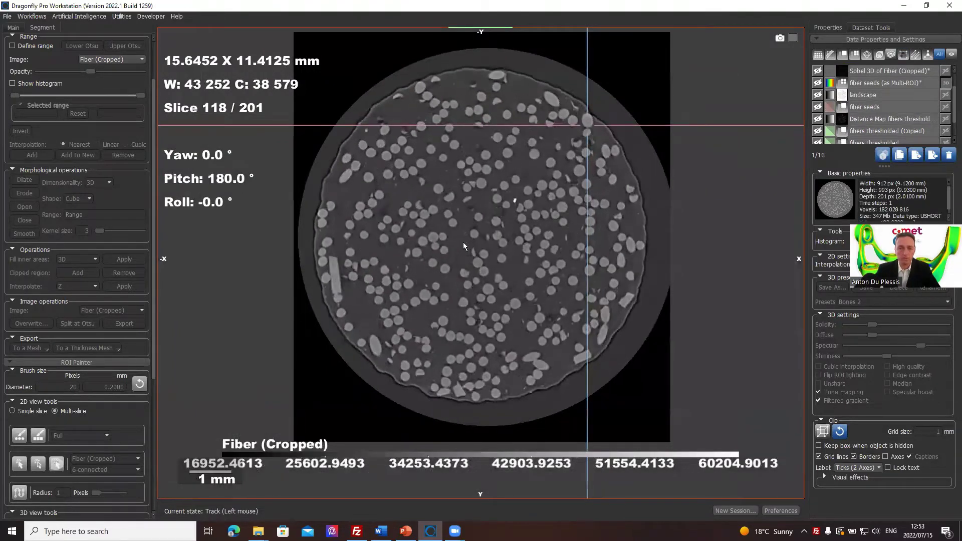
Make Fiber (Cropped) the current dataset in the data list
left_click(868, 97)
scroll(877, 108, "down", 1)
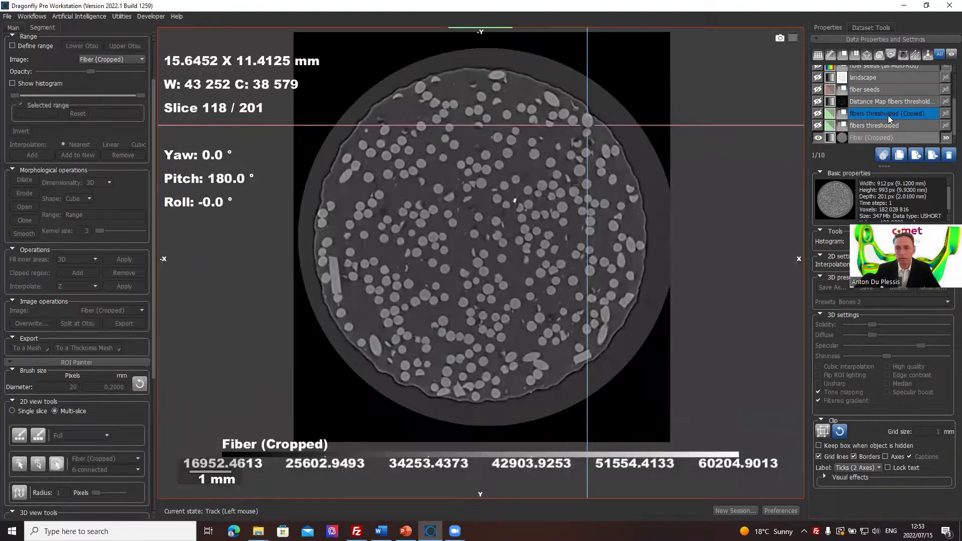
left_click(882, 138)
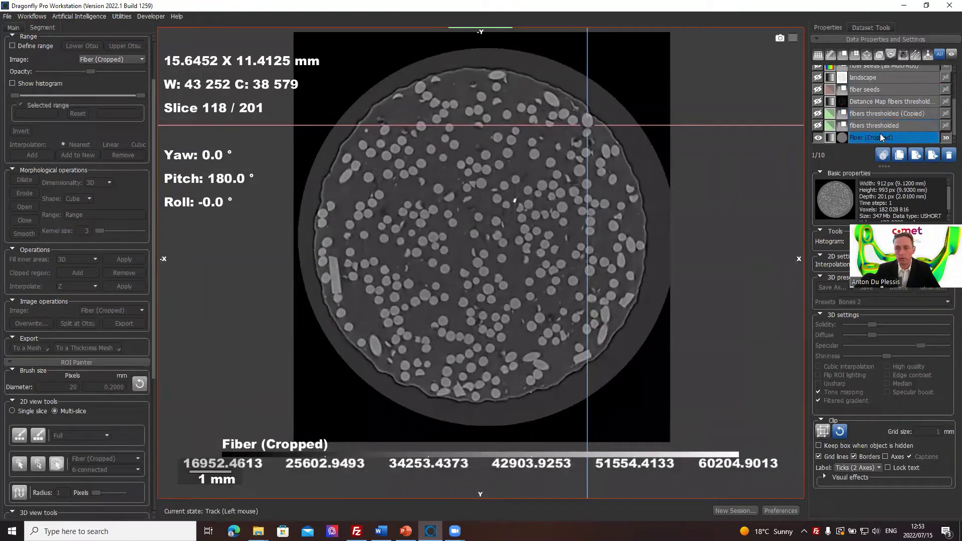
Start Histographic Segmentation with Fiber (Cropped) on X and Sobel 3D of Fiber (Cropped) on Y
left_click(34, 17)
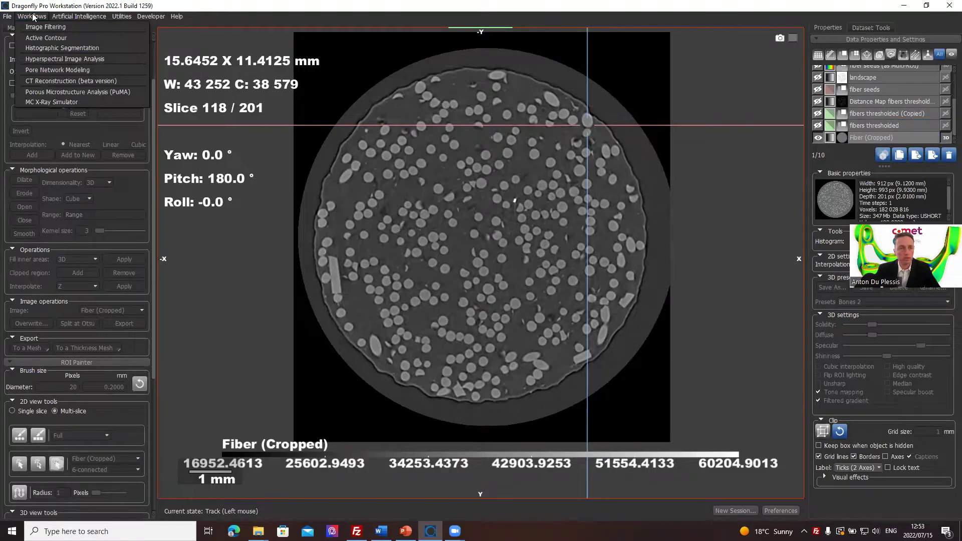
left_click(67, 49)
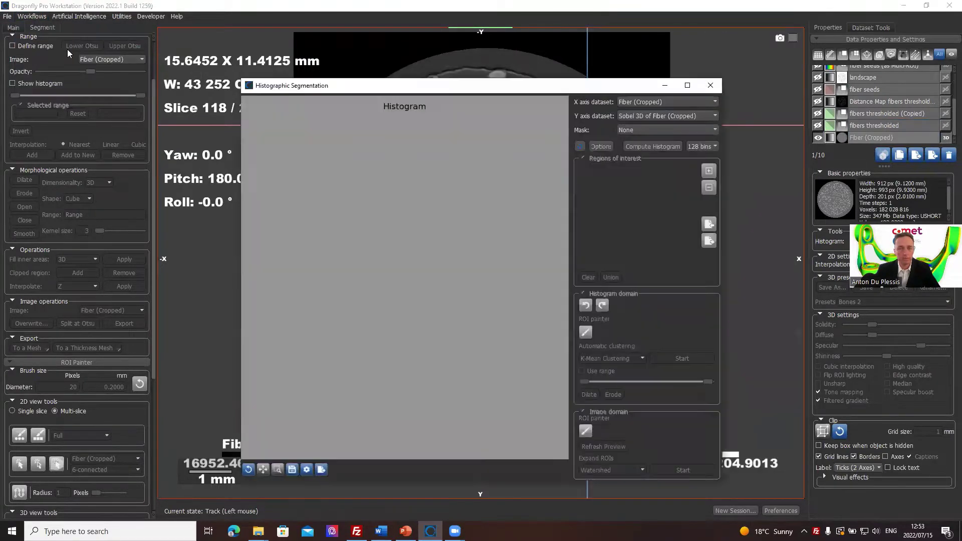
left_click_drag(477, 90, 673, 77)
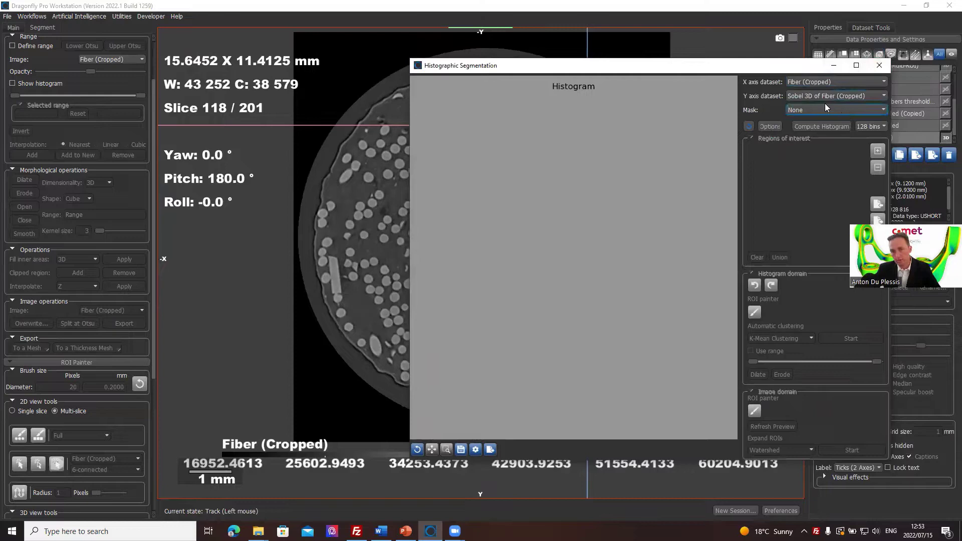
left_click(884, 97)
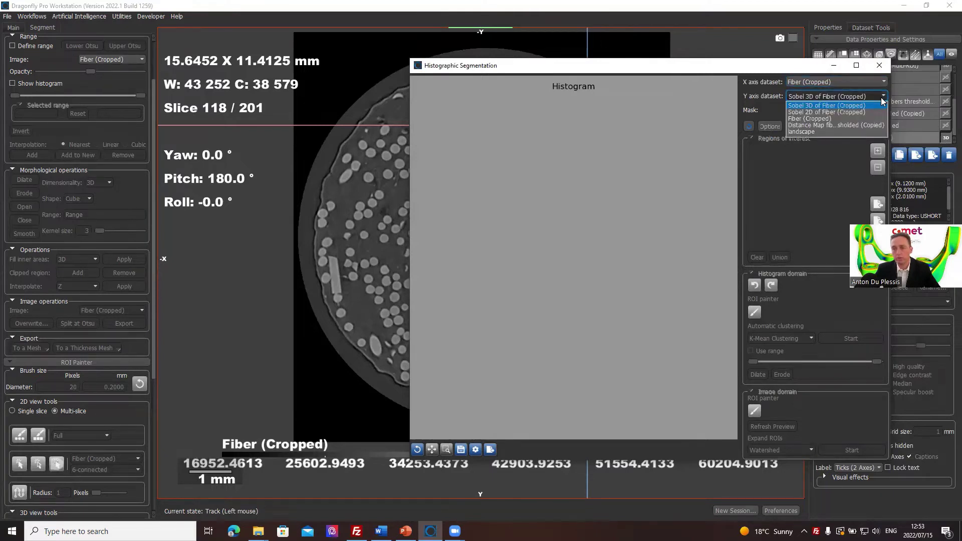
left_click(881, 98)
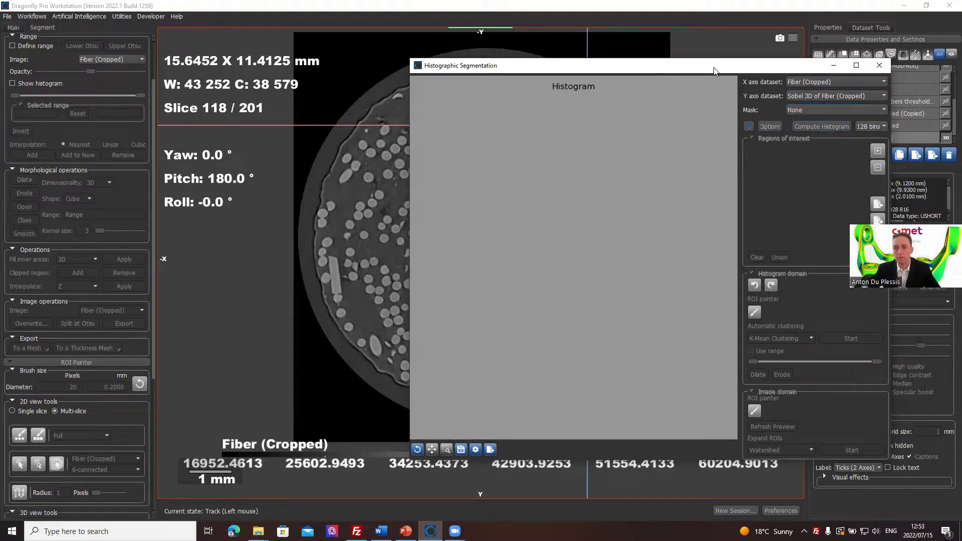
left_click_drag(715, 70, 641, 60)
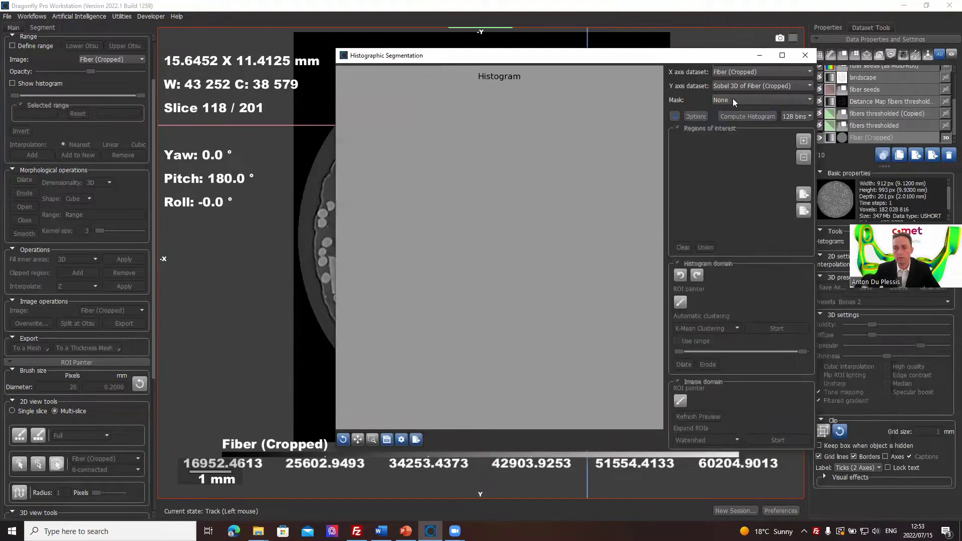
Compute the 2D histogram at 512 bins and move the dialog toward the top right
left_click(807, 115)
left_click(802, 143)
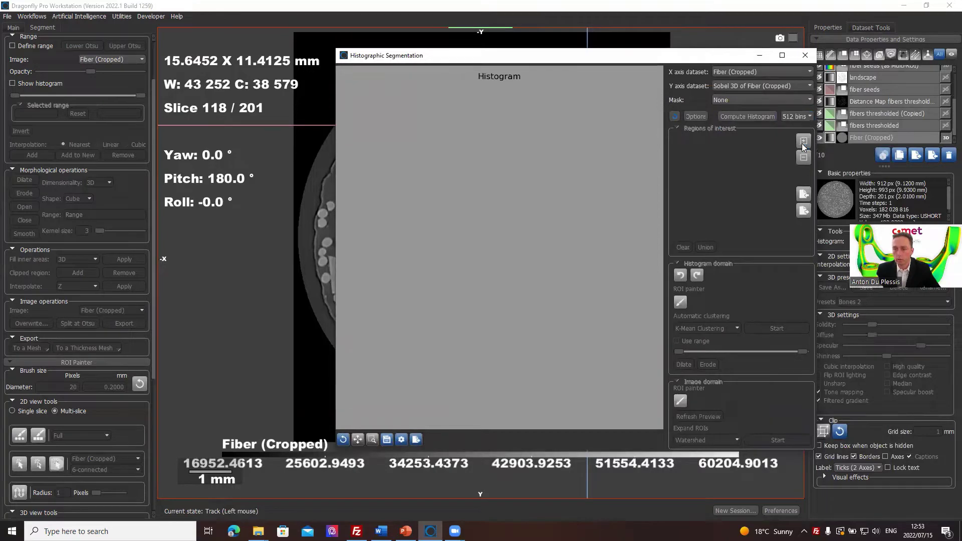
left_click(752, 114)
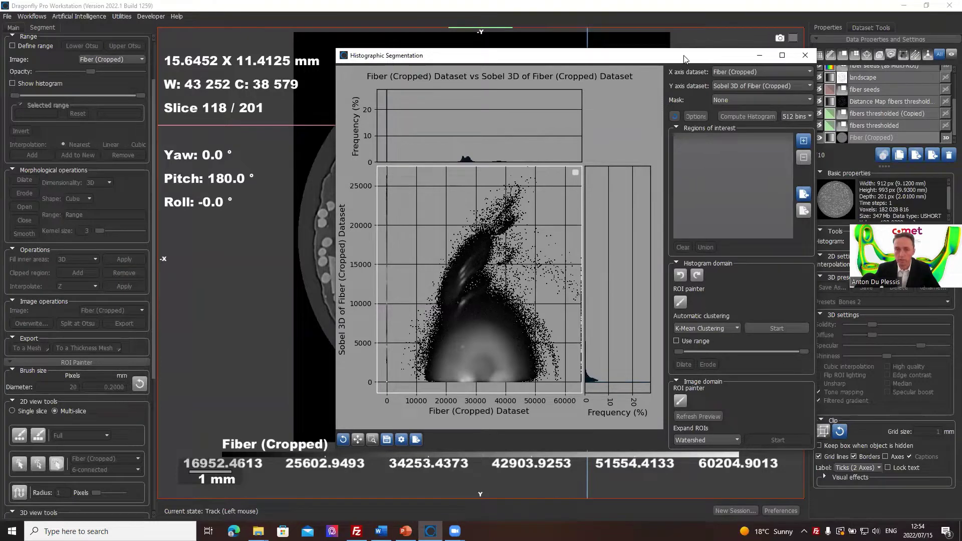
left_click_drag(685, 59, 810, 11)
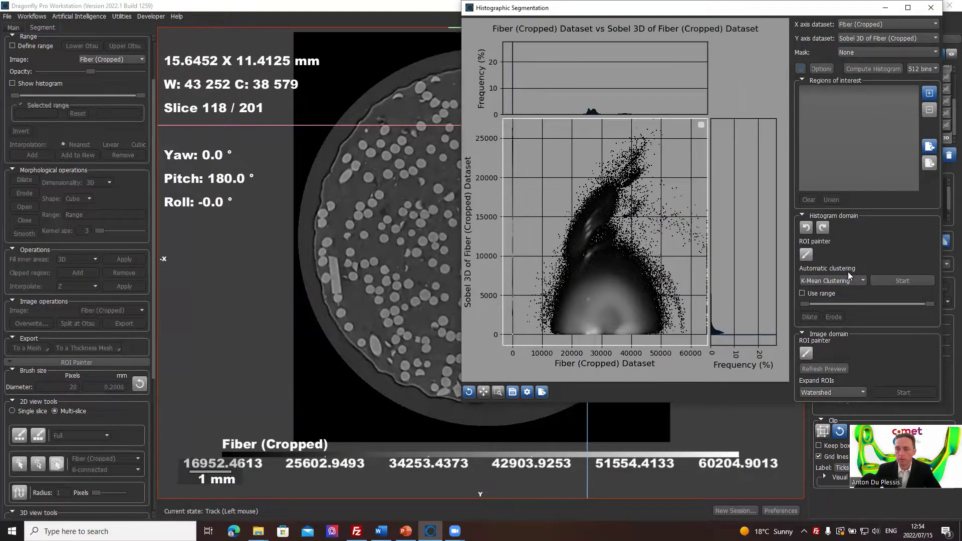
left_click(395, 261)
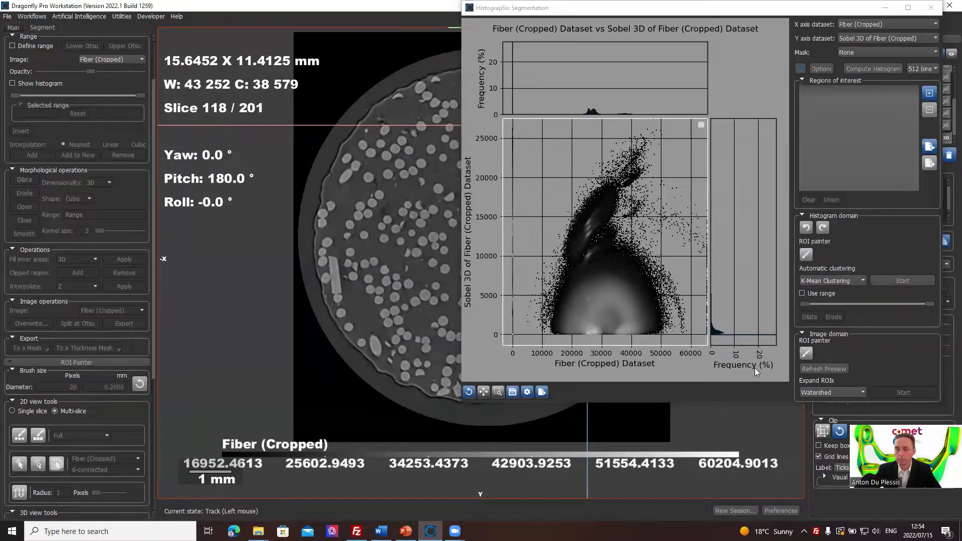
left_click(806, 353)
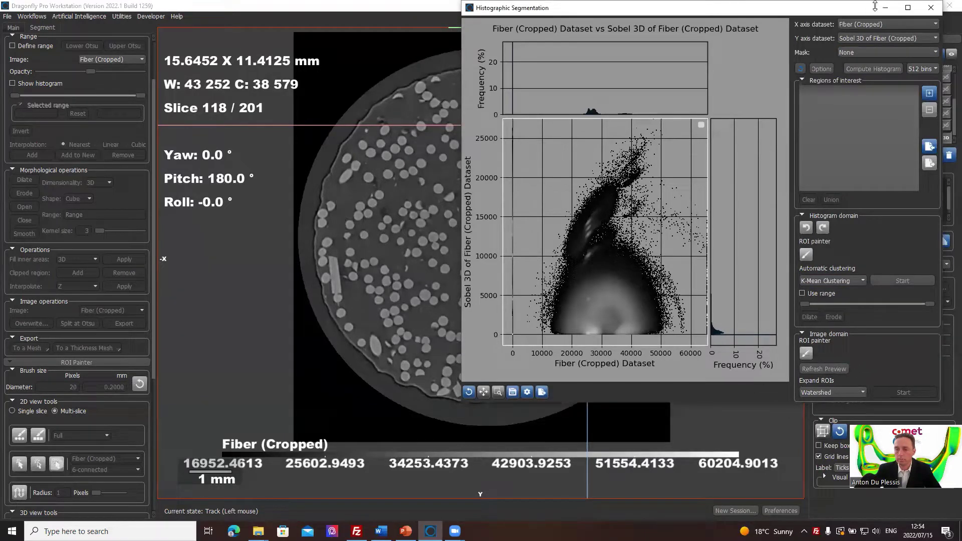
Add ROI 1 and ROI 2 and make ROI 1 the active region
left_click_drag(847, 11, 835, 48)
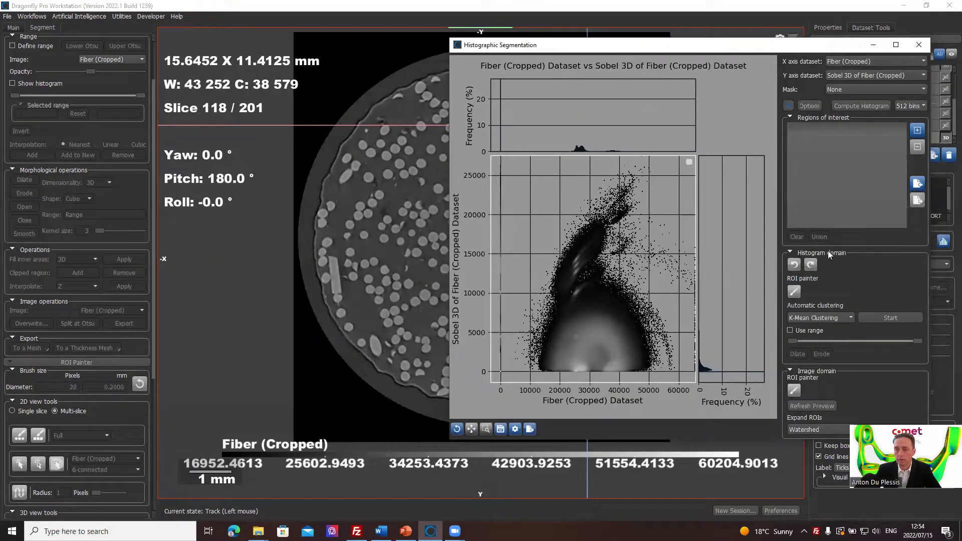
left_click(917, 131)
left_click(918, 131)
left_click(819, 129)
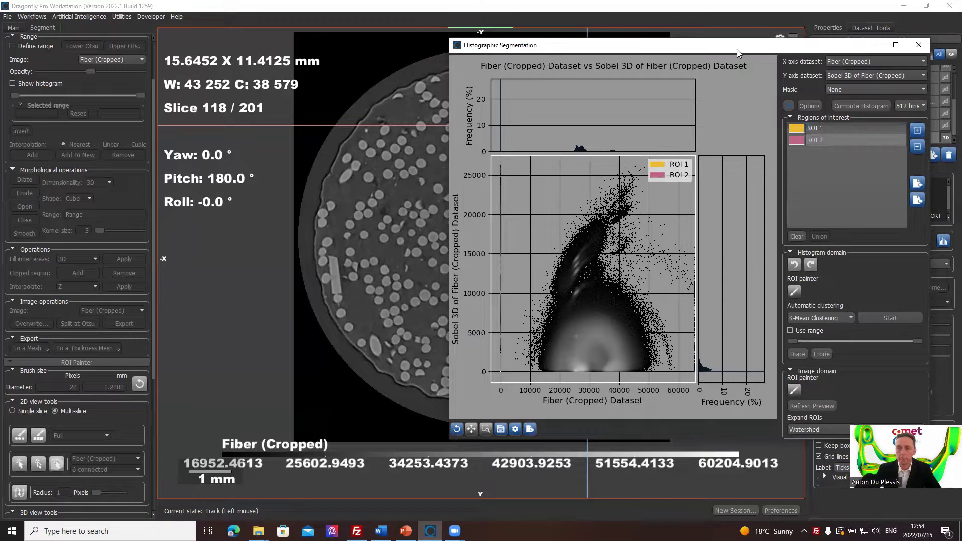
left_click_drag(740, 49, 826, 32)
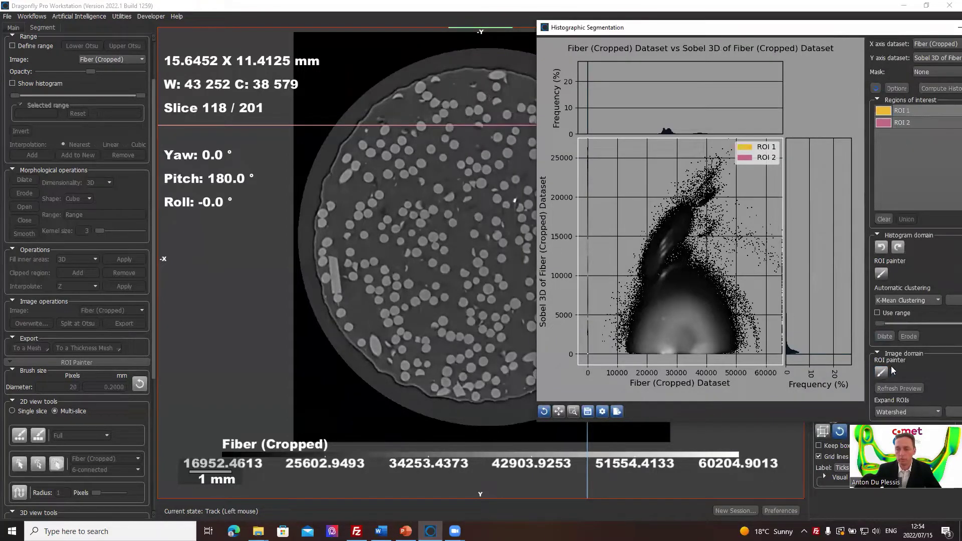
Paint ROI 1 onto a fibre in the zoomed slice with the image-domain ROI painter
left_click(880, 375)
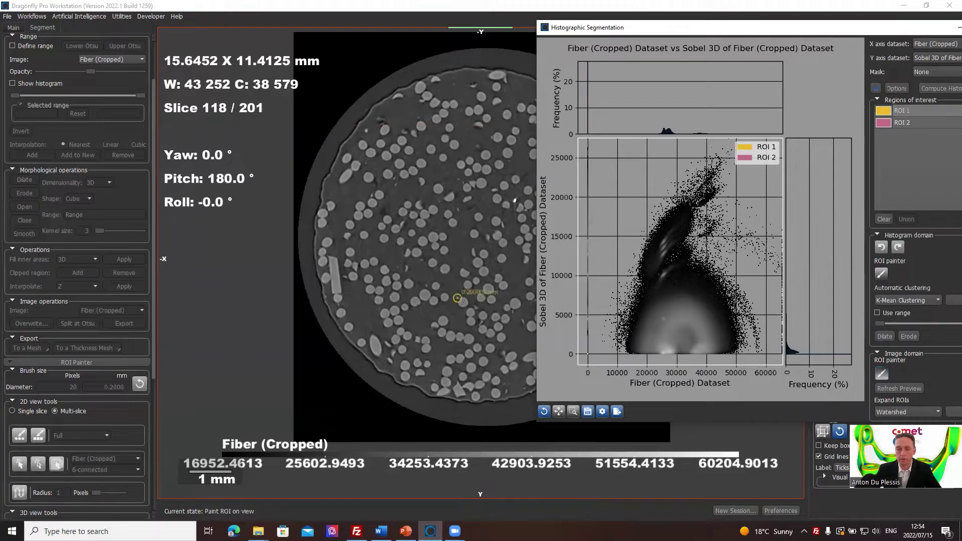
scroll(424, 249, "up", 6)
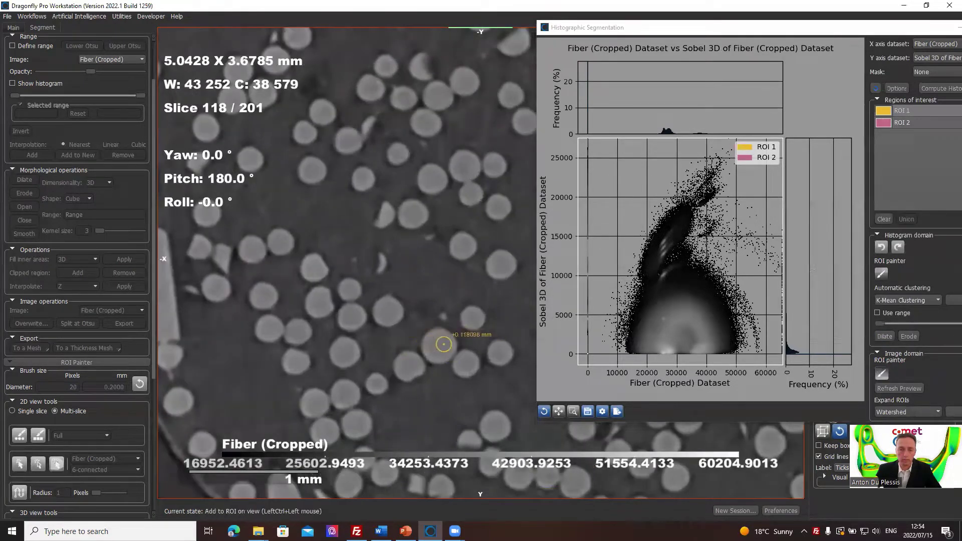
left_click(436, 345, "ctrl")
left_click(436, 345, "ctrl")
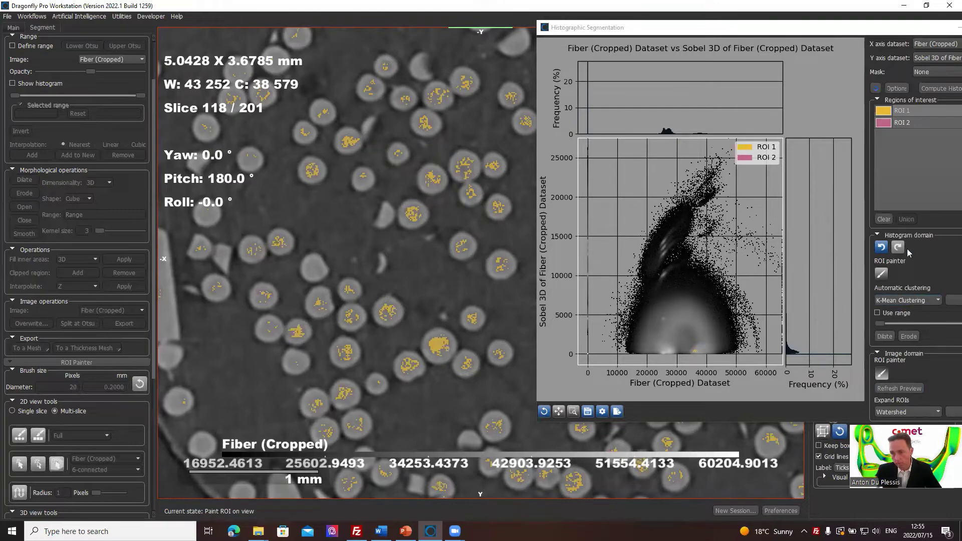
left_click(882, 273)
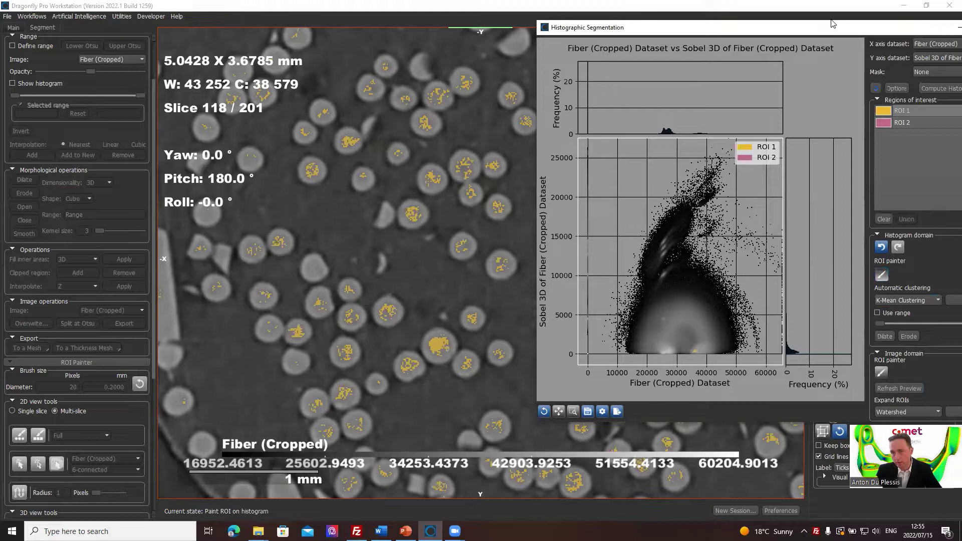
Paint a small ROI 1 patch on the histogram near 40000 intensity, then select ROI 2
left_click_drag(836, 34, 614, 42)
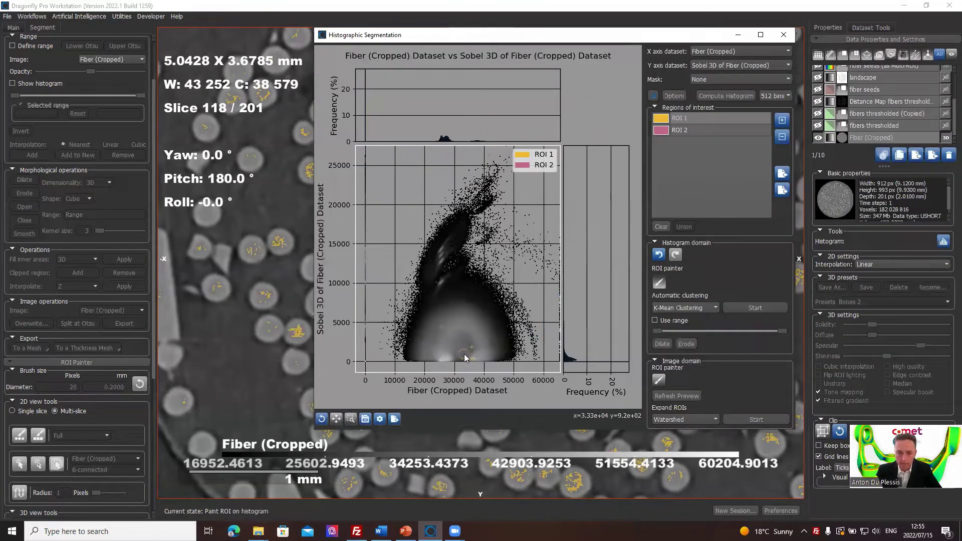
left_click(477, 358)
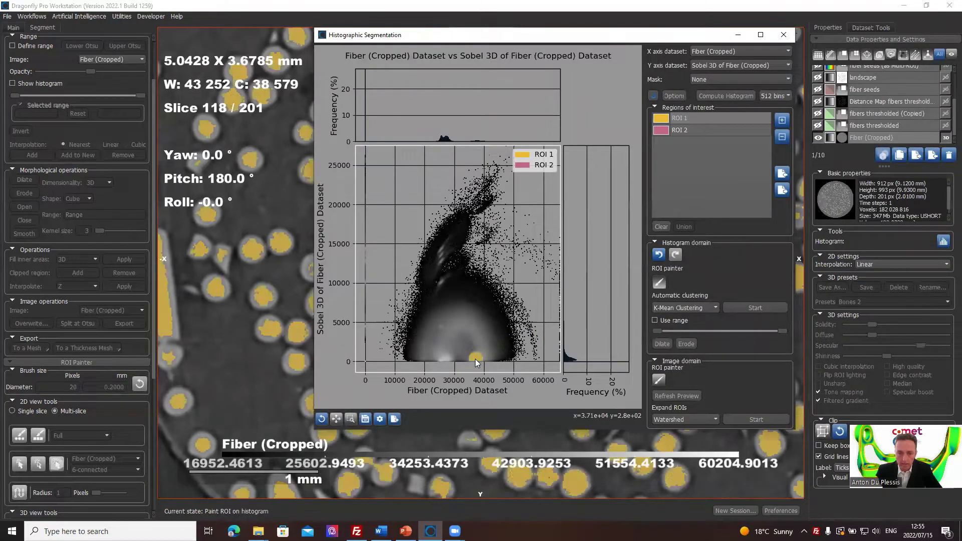
left_click_drag(475, 358, 494, 349)
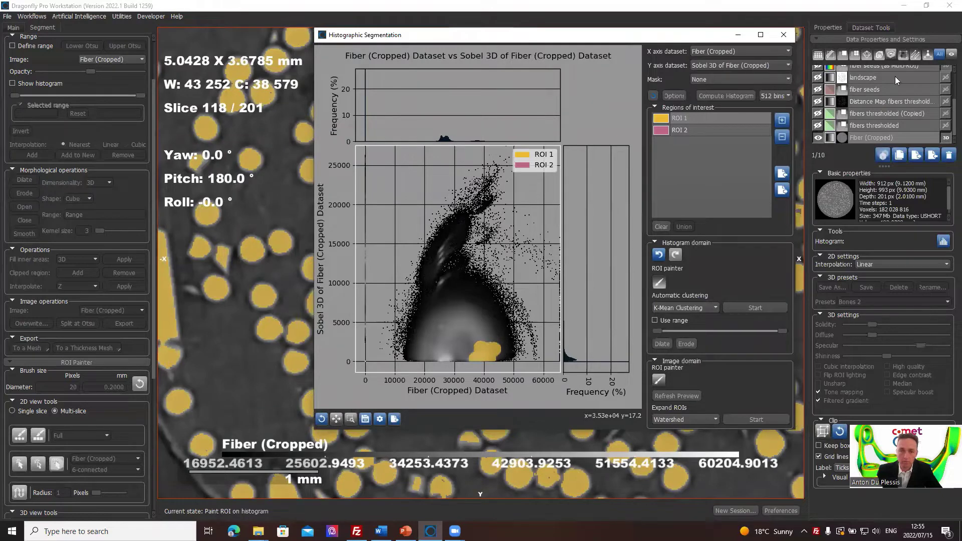
left_click_drag(501, 34, 280, 49)
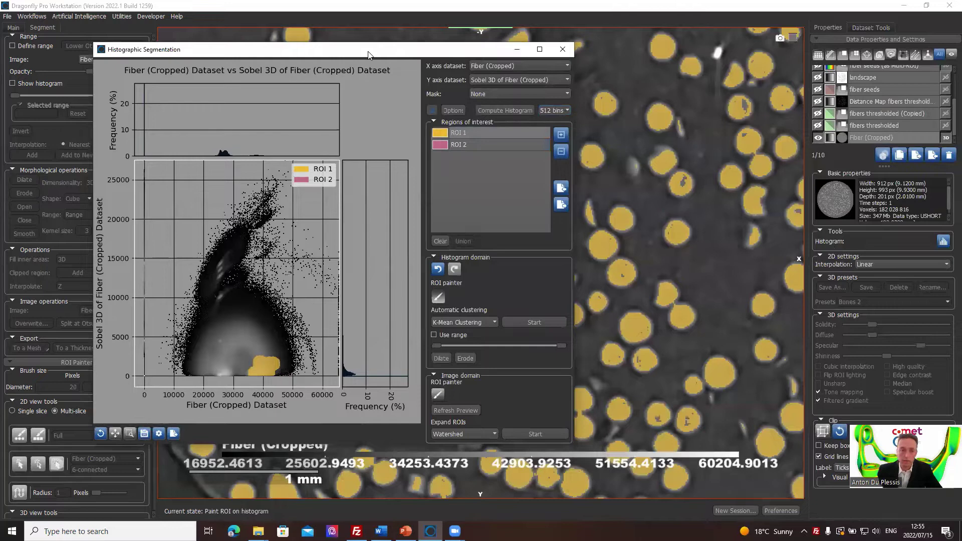
left_click_drag(368, 54, 547, 66)
scroll(76, 346, "down", 6)
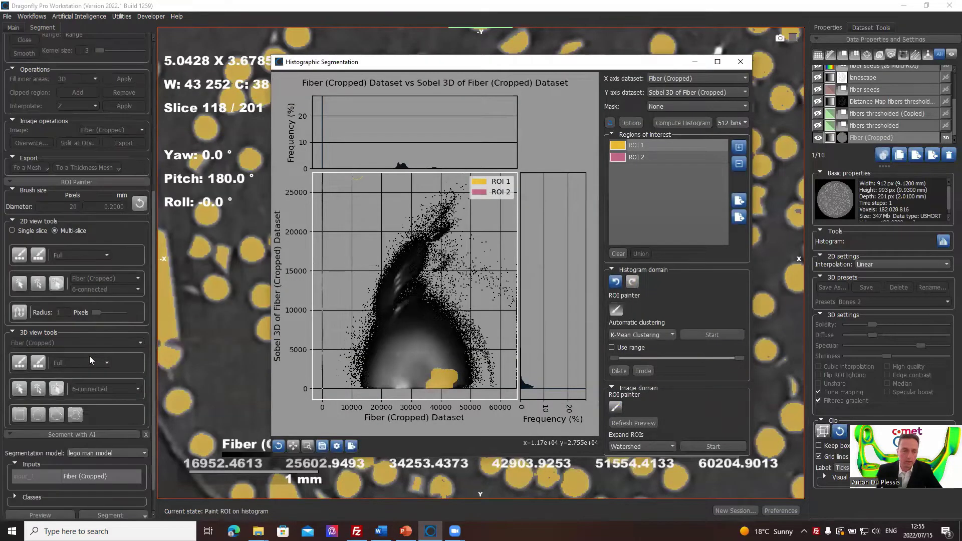
scroll(35, 259, "up", 6)
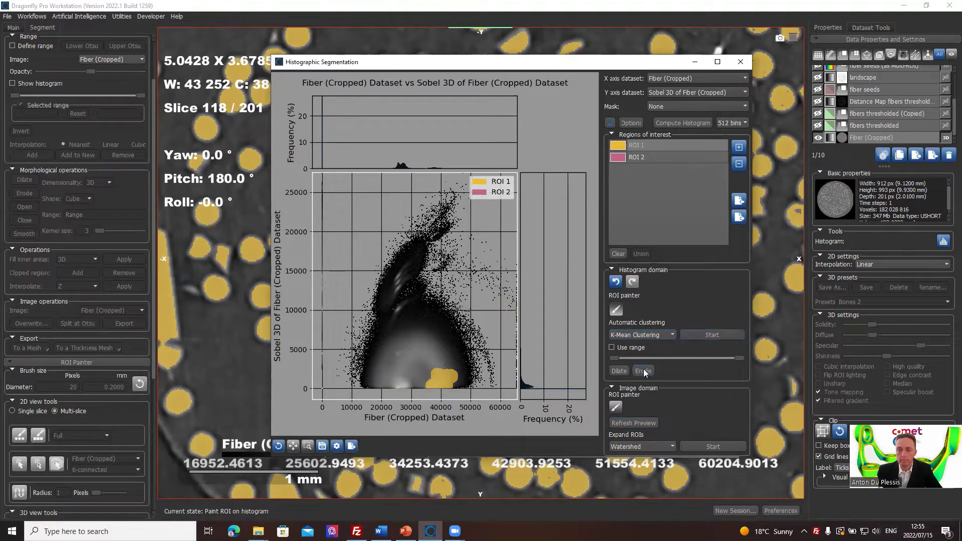
left_click(669, 155)
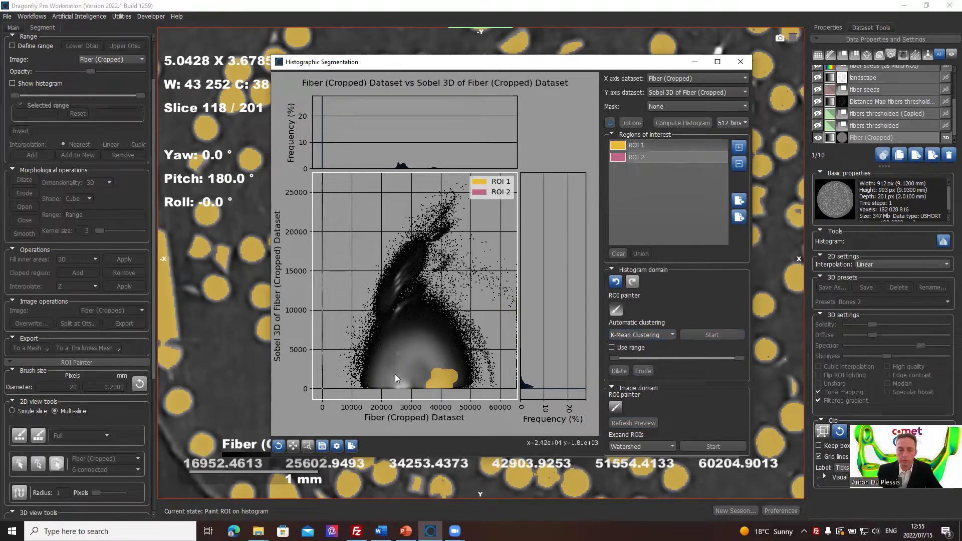
Paint ROI 2 over the histogram's lower-intensity left lobe
left_click_drag(401, 383, 383, 384)
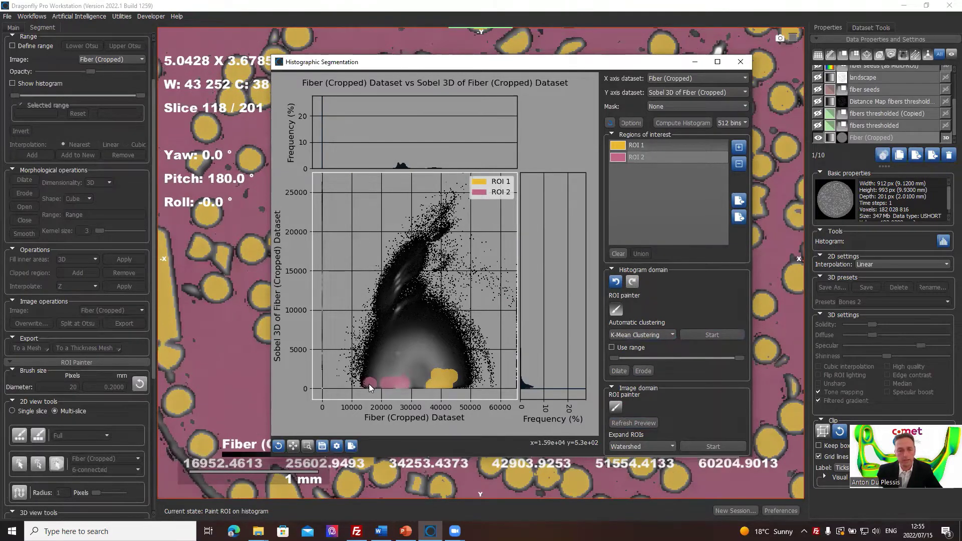
mouse_move(361, 374)
left_mouse_down()
mouse_move(401, 331)
mouse_move(363, 375)
left_mouse_up()
left_click_drag(366, 322, 369, 316)
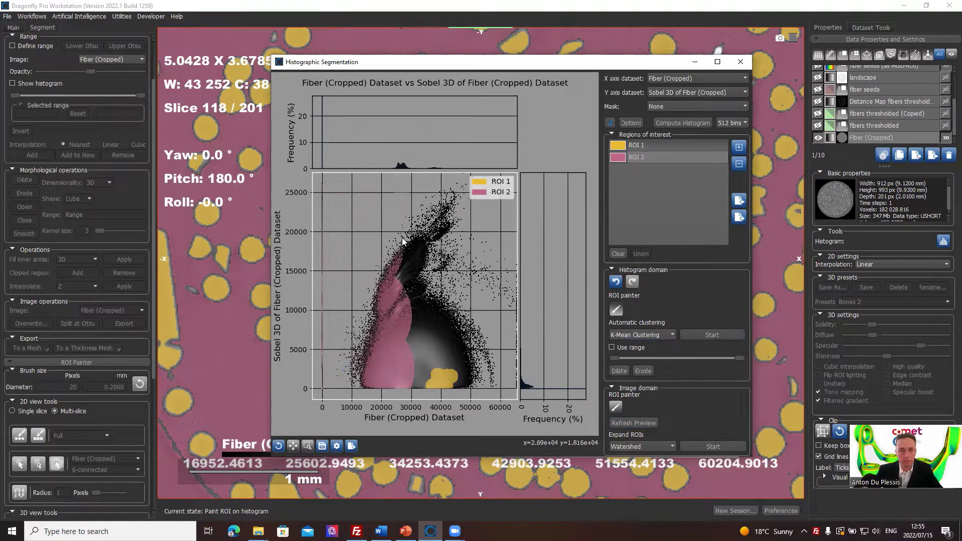
mouse_move(404, 240)
left_mouse_down()
mouse_move(446, 208)
mouse_move(407, 260)
left_mouse_up()
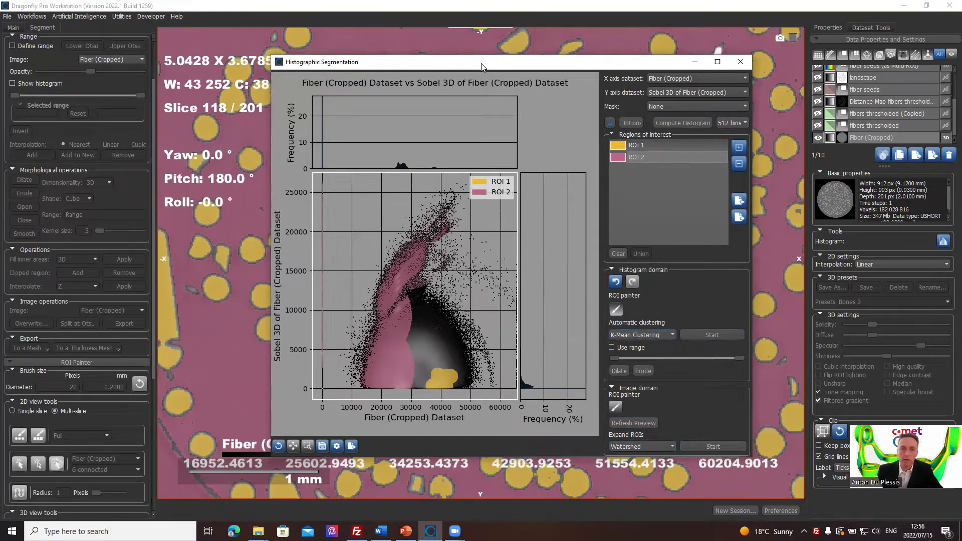
Select ROI 1 and extend it over the histogram's right lobe
left_click_drag(483, 67, 775, 58)
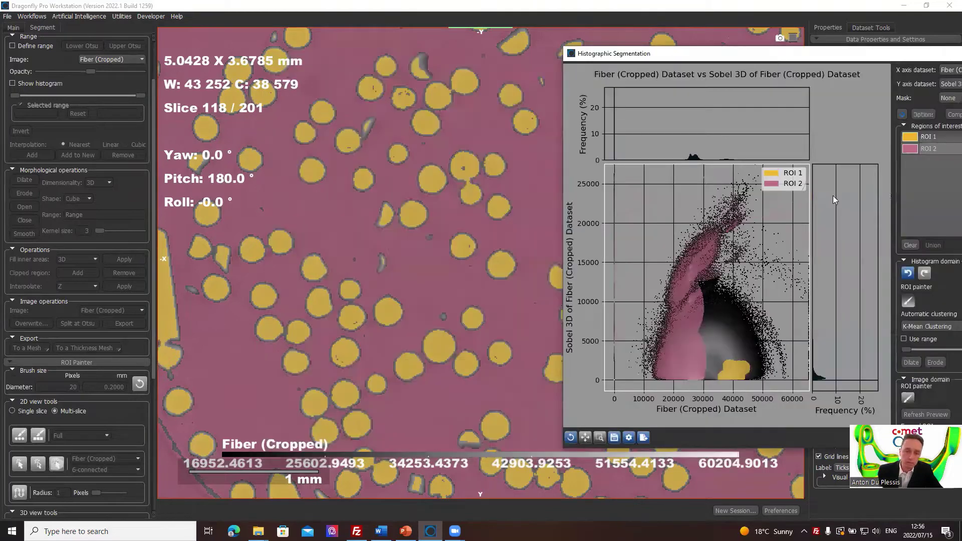
left_click(929, 138)
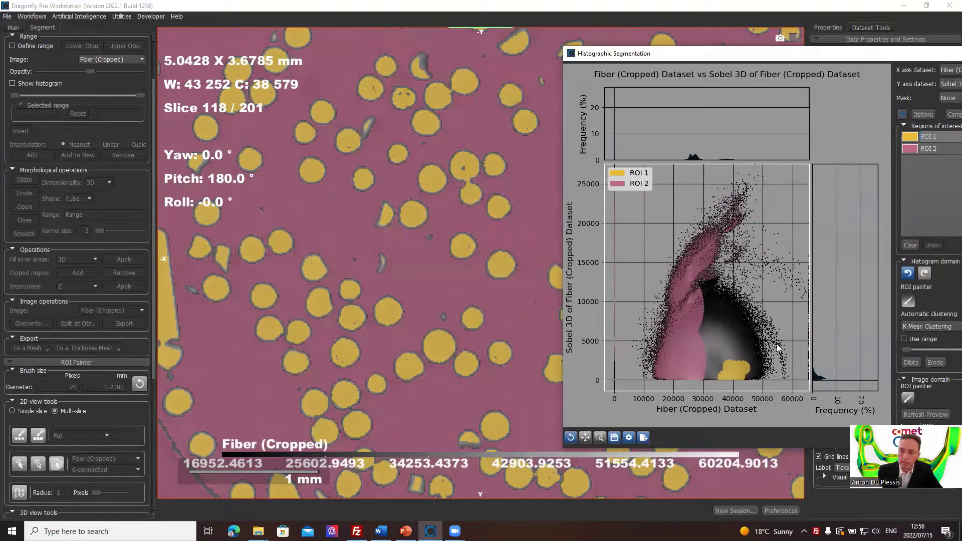
left_click_drag(763, 354, 765, 357)
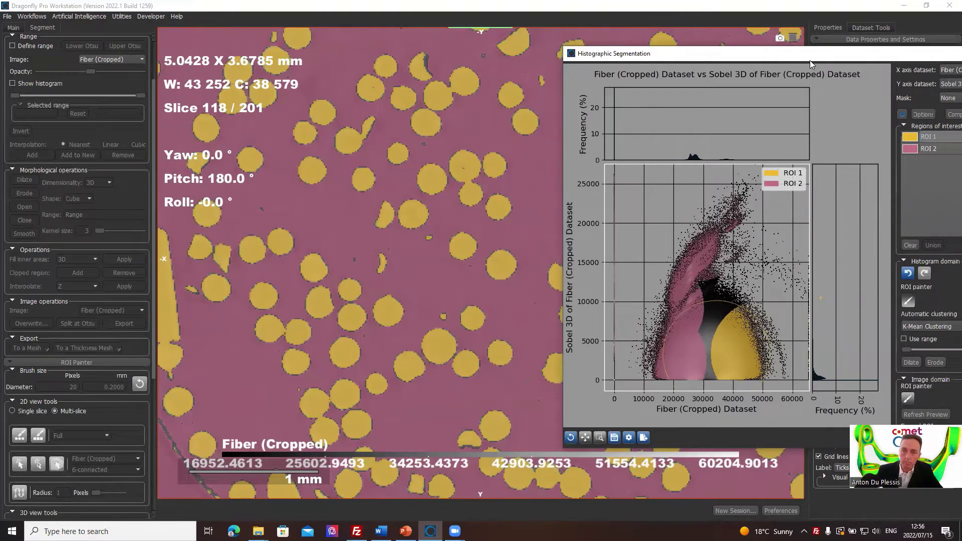
left_click_drag(810, 59, 367, 59)
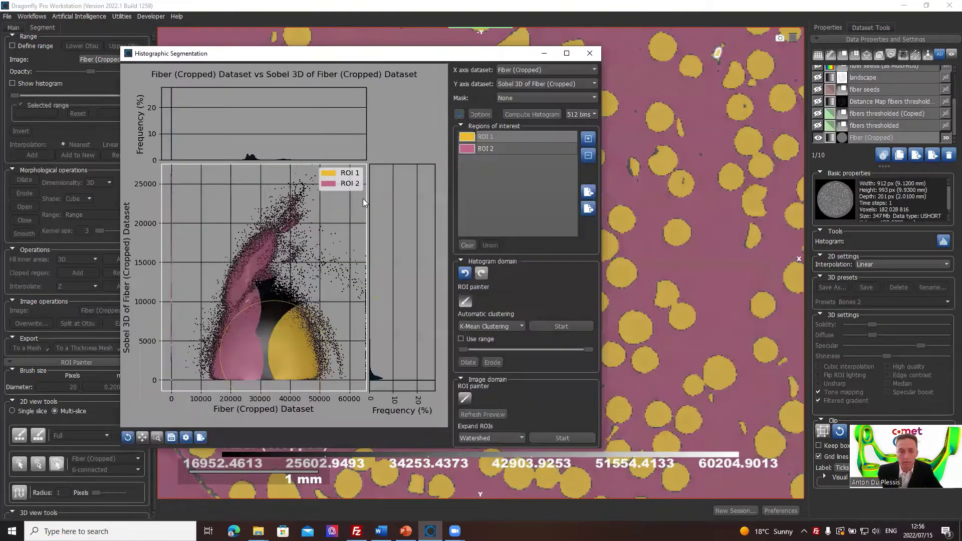
left_click(338, 296)
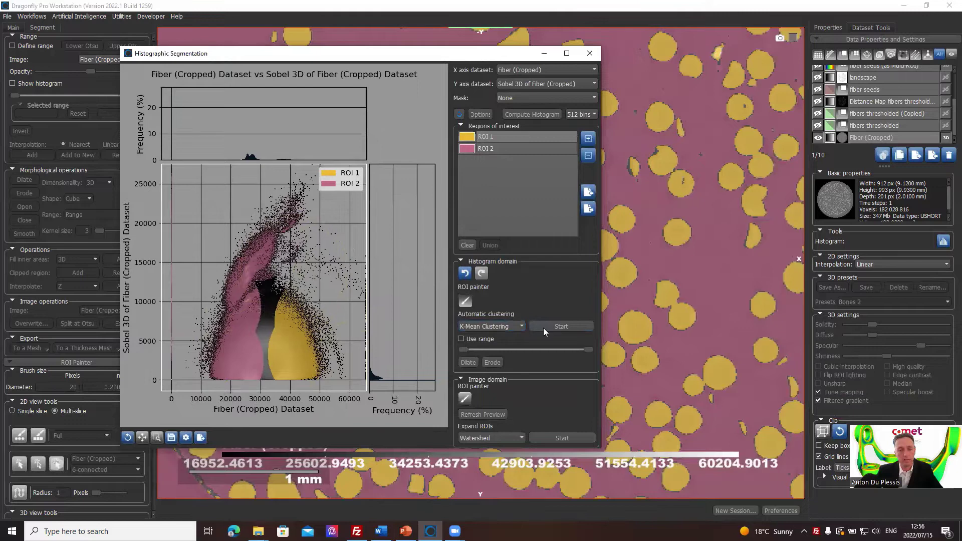
Run K-means clustering into 2 ROIs, then close the Histographic Segmentation window
left_click(579, 327)
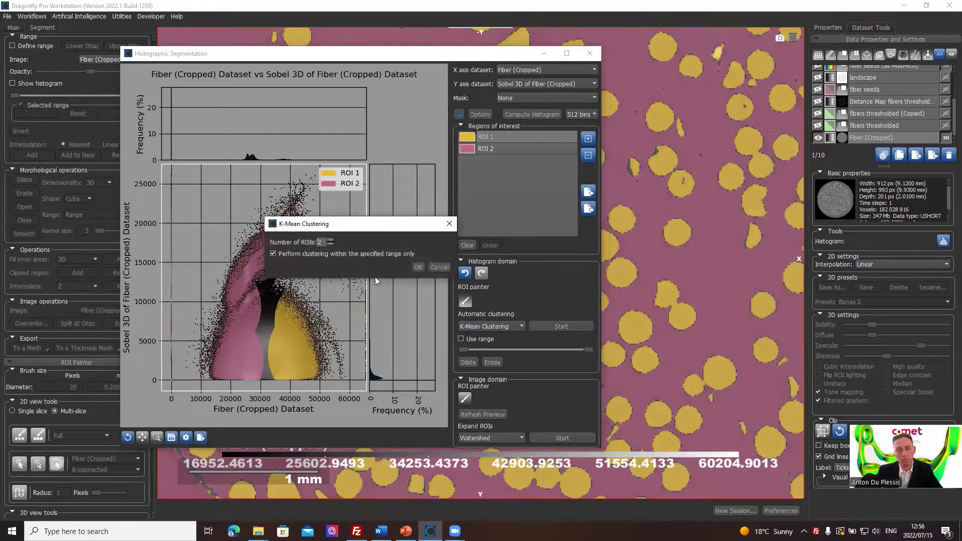
left_click(418, 267)
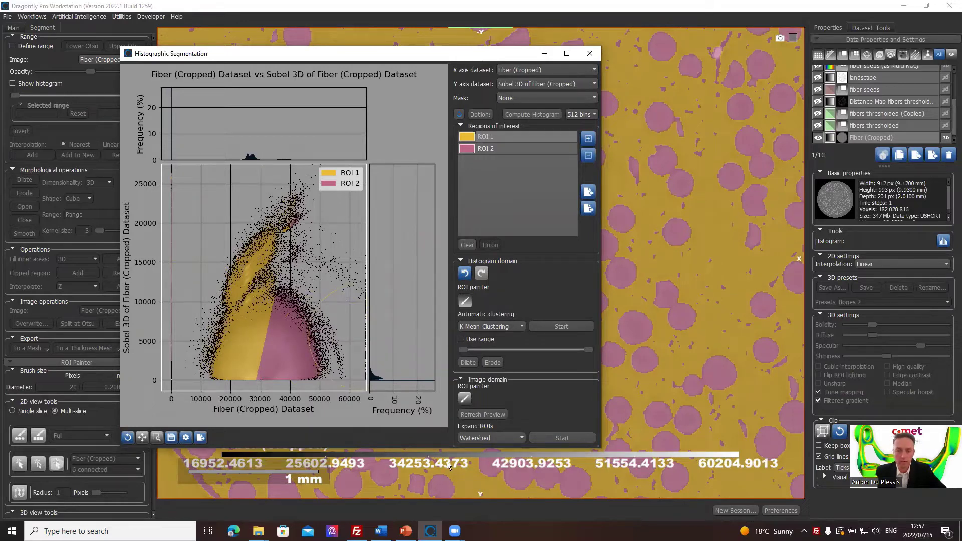
left_click(589, 54)
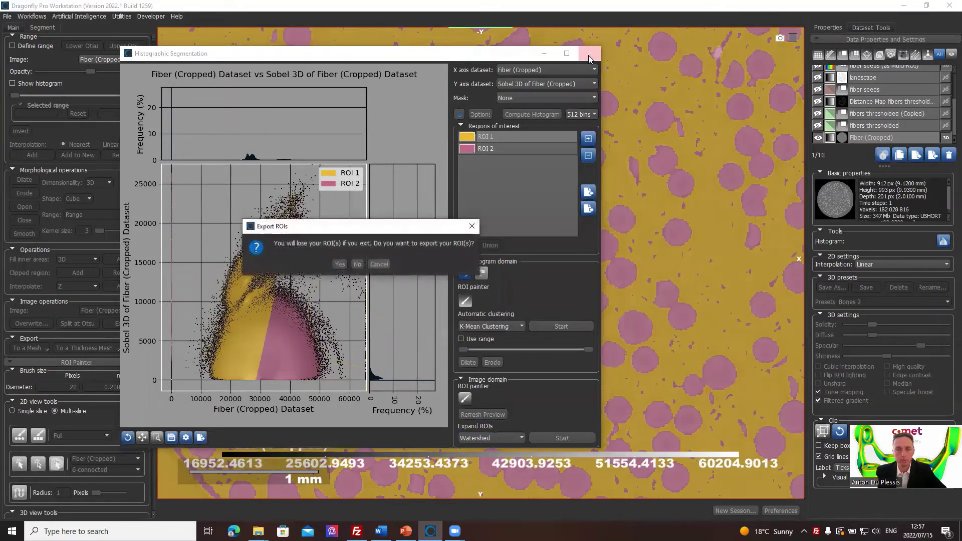
Decline exporting the ROIs and load the bracket_small_for_demo (1).ORSSession session
left_click(357, 265)
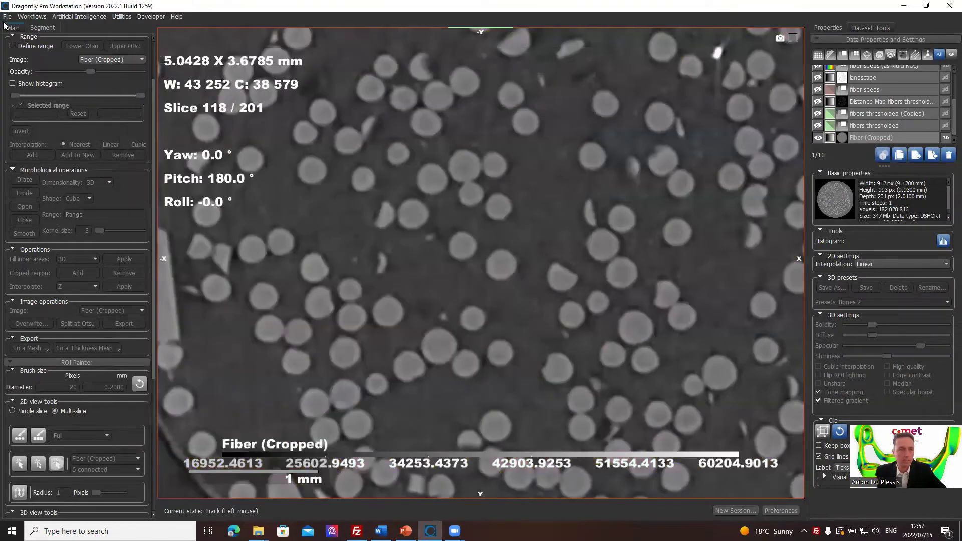
left_click(7, 16)
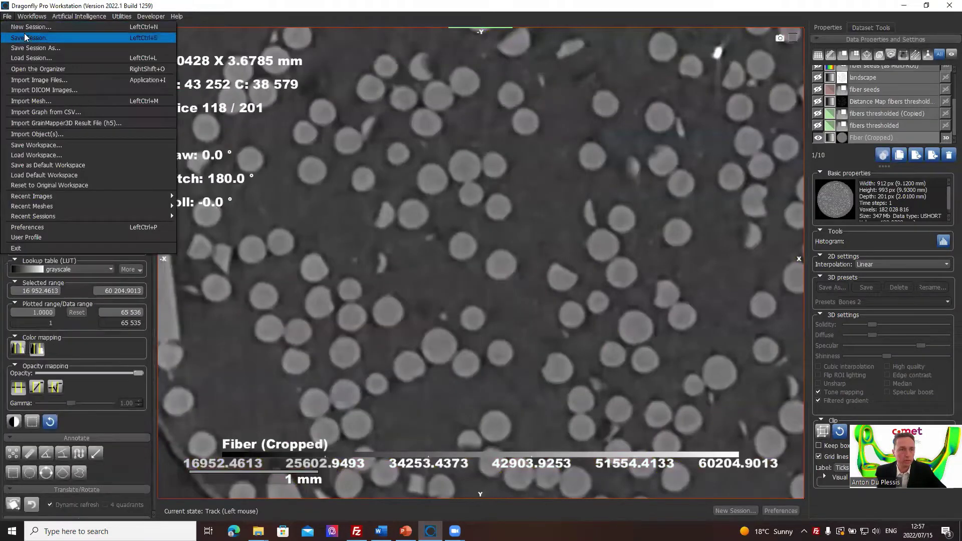
left_click(24, 57)
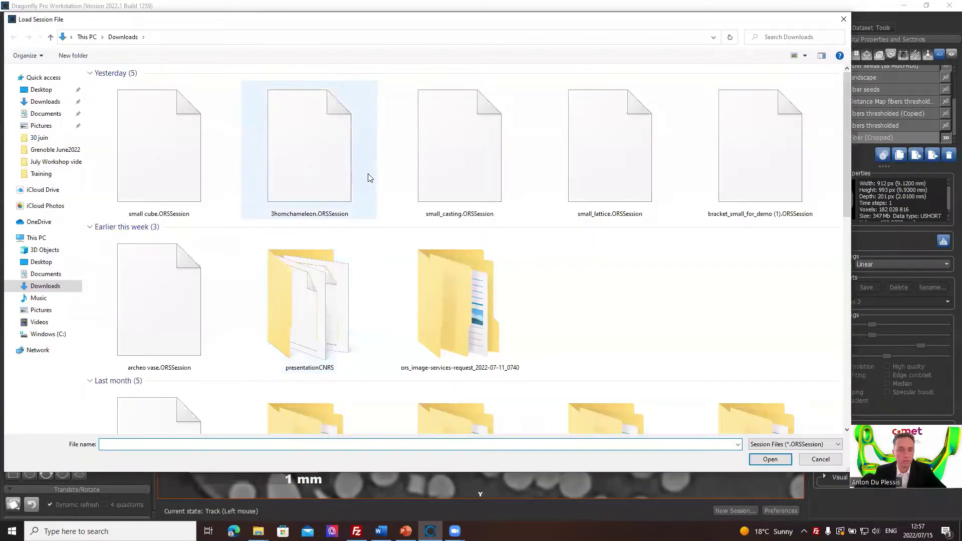
left_click(763, 168)
left_click(769, 461)
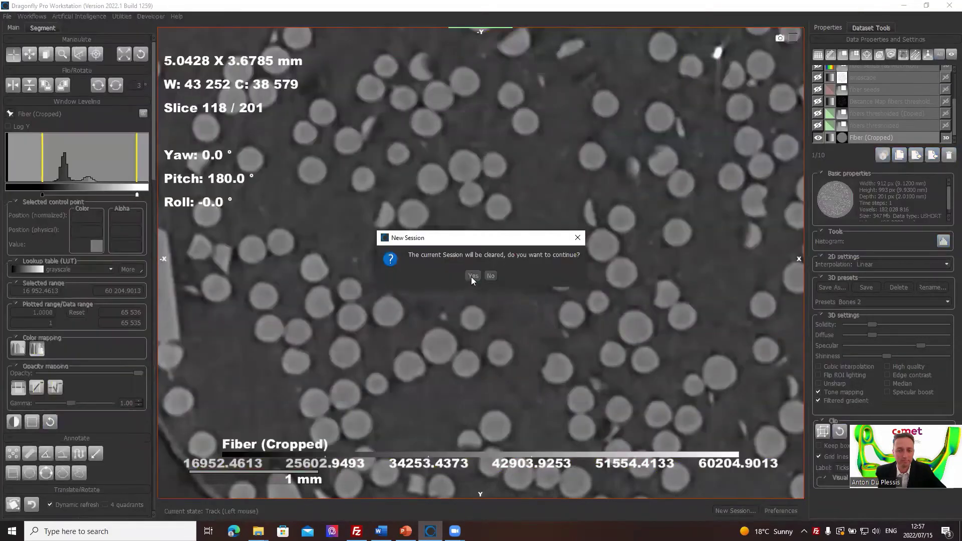
left_click(473, 276)
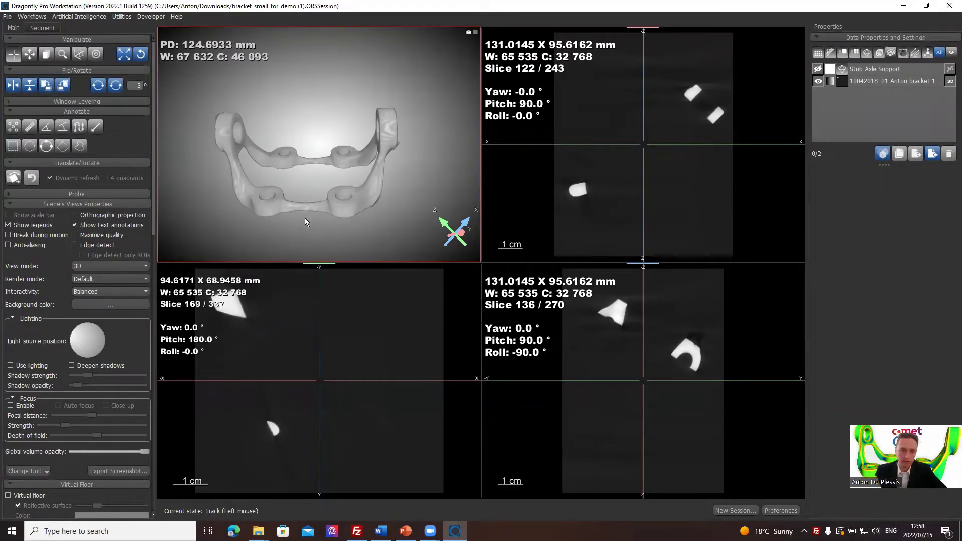
Select the bracket CT dataset and apply the Cast aluminium 3D render preset
left_click_drag(304, 218, 355, 213)
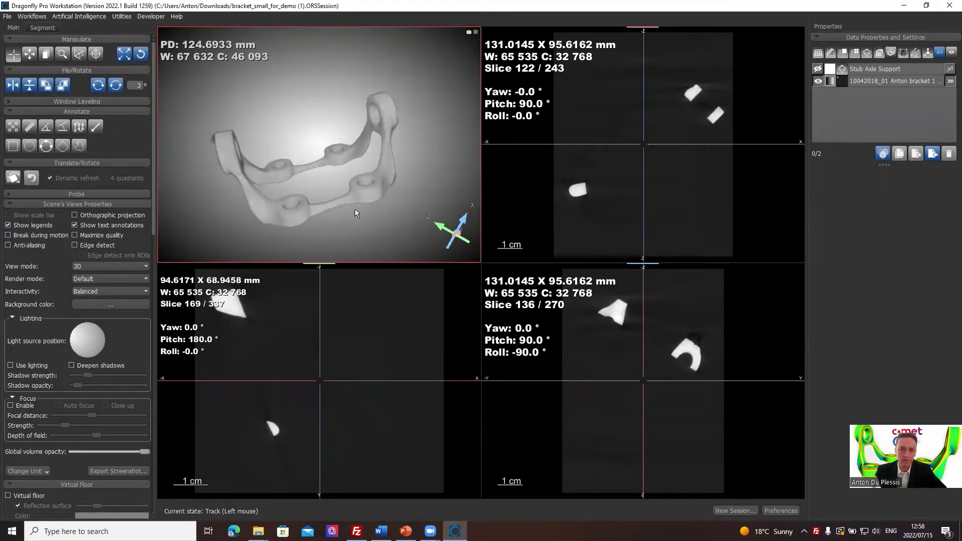
left_click_drag(282, 203, 431, 218)
left_click(900, 81)
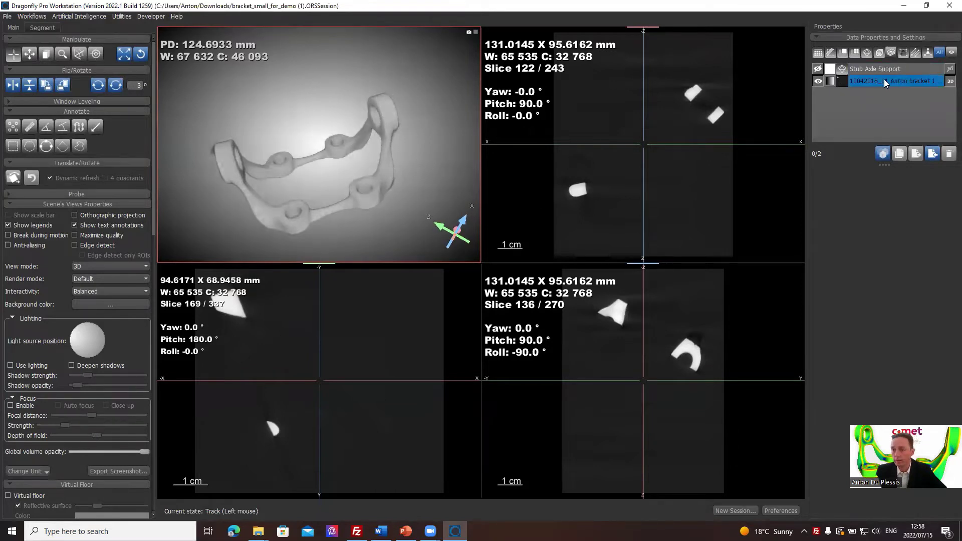
left_click(883, 85)
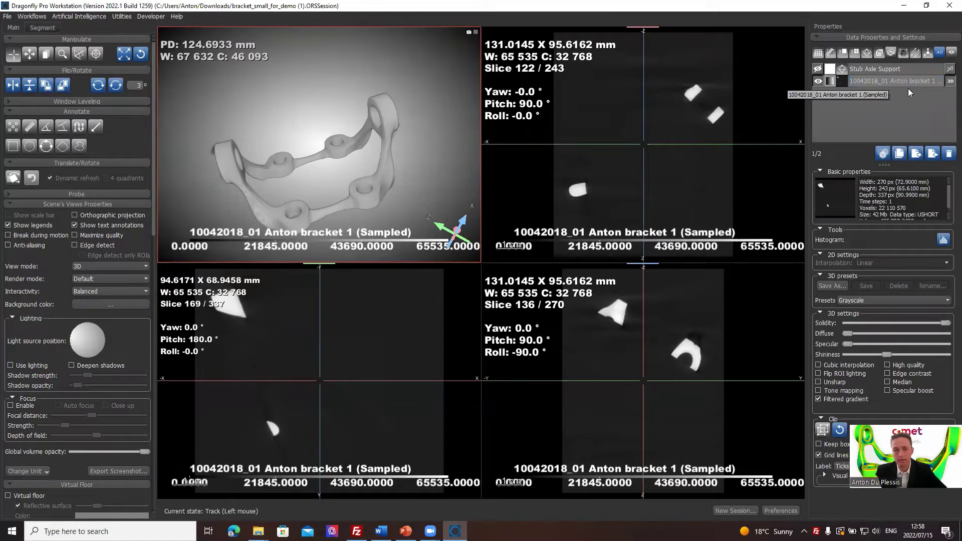
left_click(879, 300)
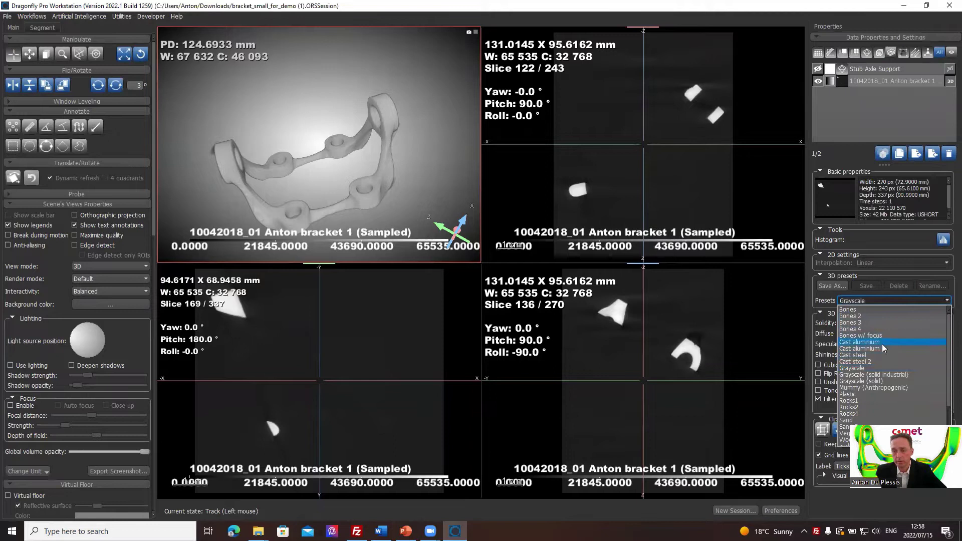
left_click(882, 344)
Maximize the 3D view with the bracket rotated to a frontal orientation
left_click_drag(335, 201, 271, 125)
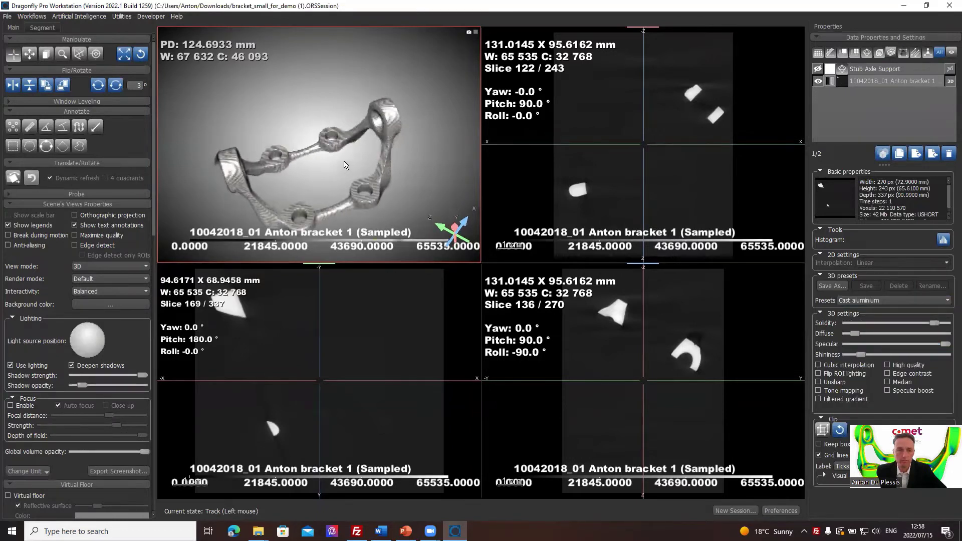
left_click_drag(214, 62, 338, 165)
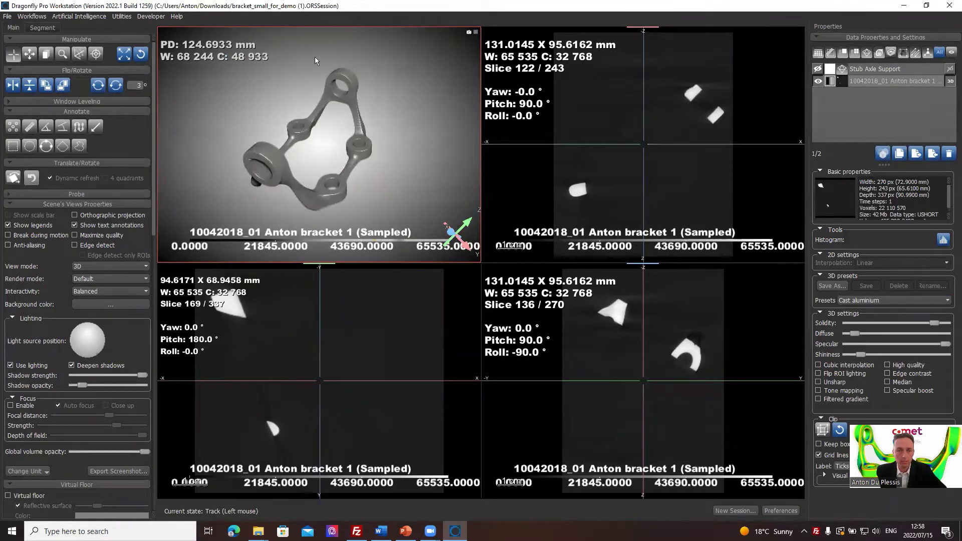
left_click_drag(403, 127, 326, 165)
double_click(319, 164)
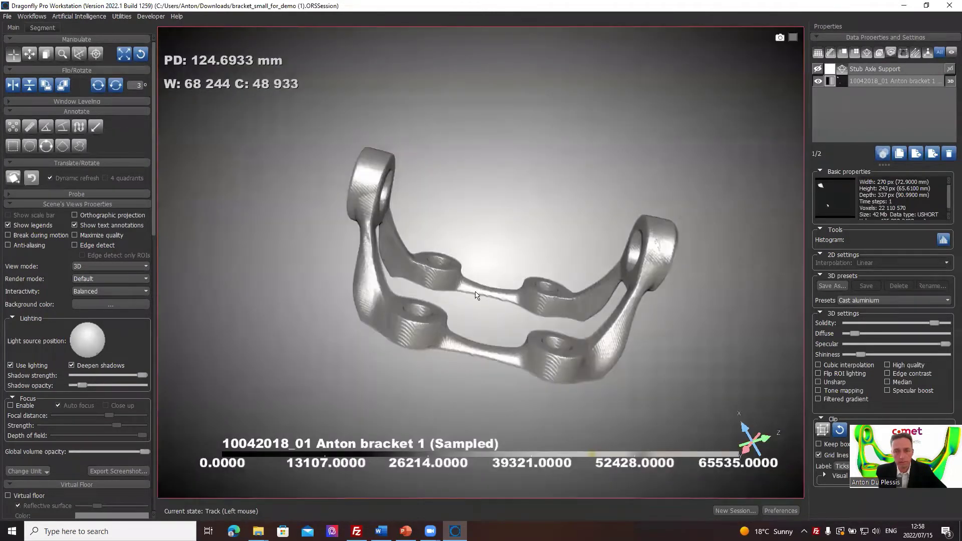
left_click_drag(462, 296, 214, 201)
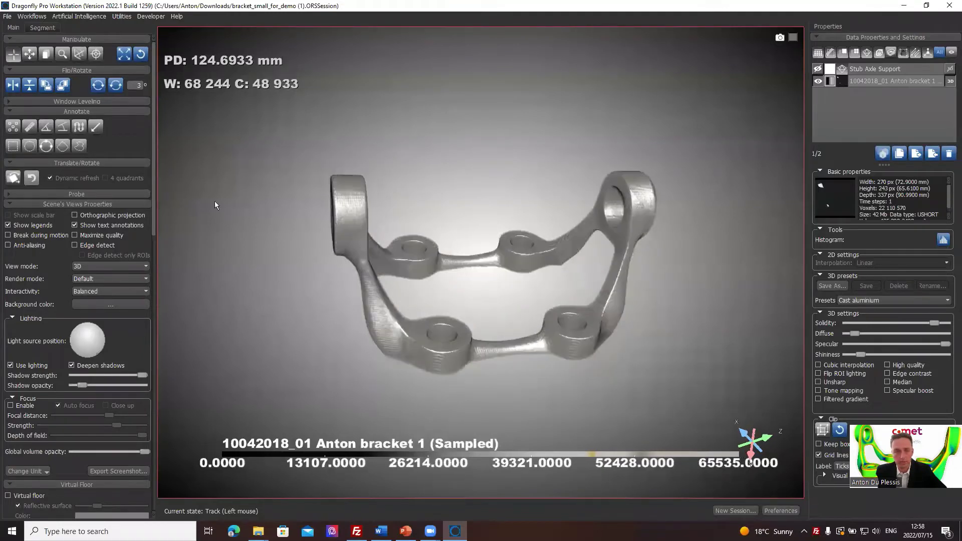
Adjust window leveling to W 31 912, C 30 767
left_click(102, 102)
mouse_move(28, 150)
left_mouse_down()
mouse_move(116, 160)
mouse_move(39, 155)
left_mouse_up()
scroll(131, 183, "up", 2)
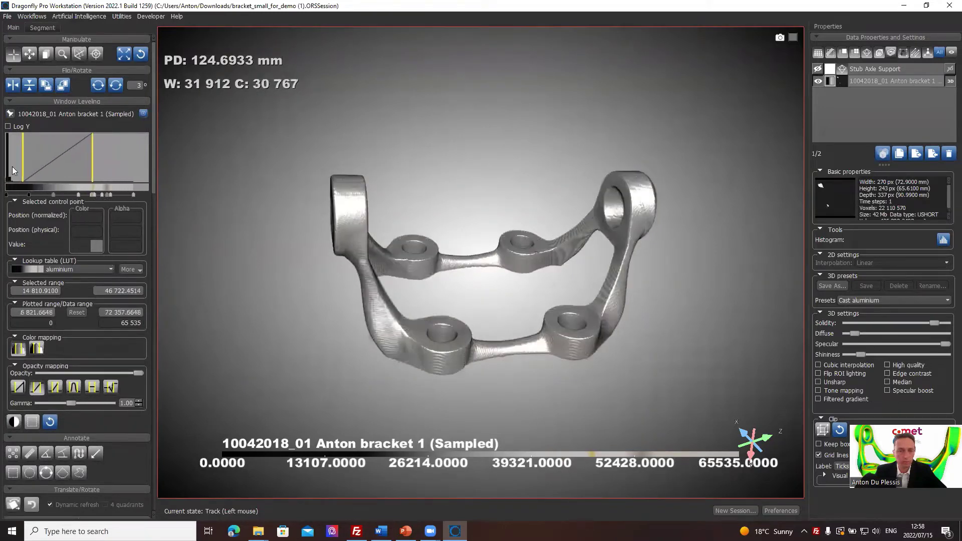
left_click_drag(10, 164, 16, 164)
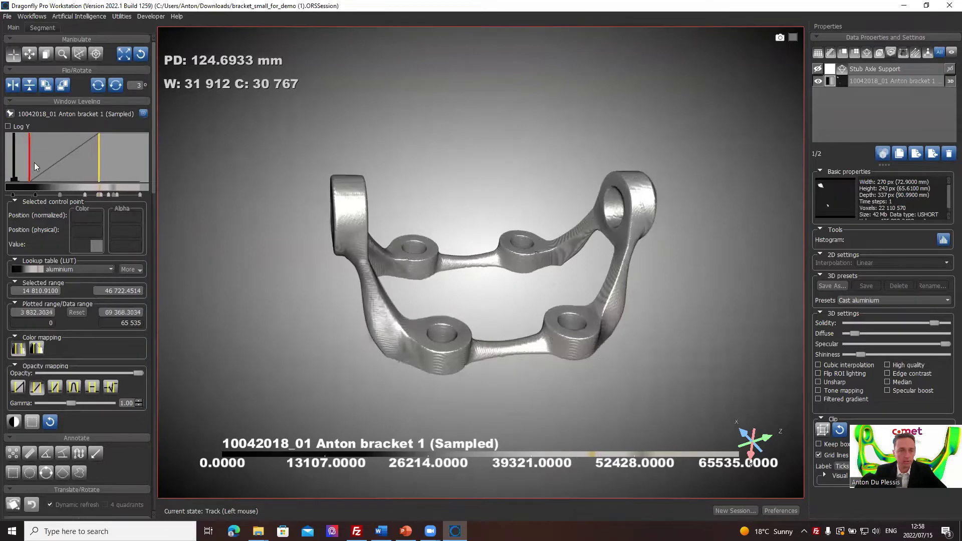
left_click_drag(470, 243, 412, 254)
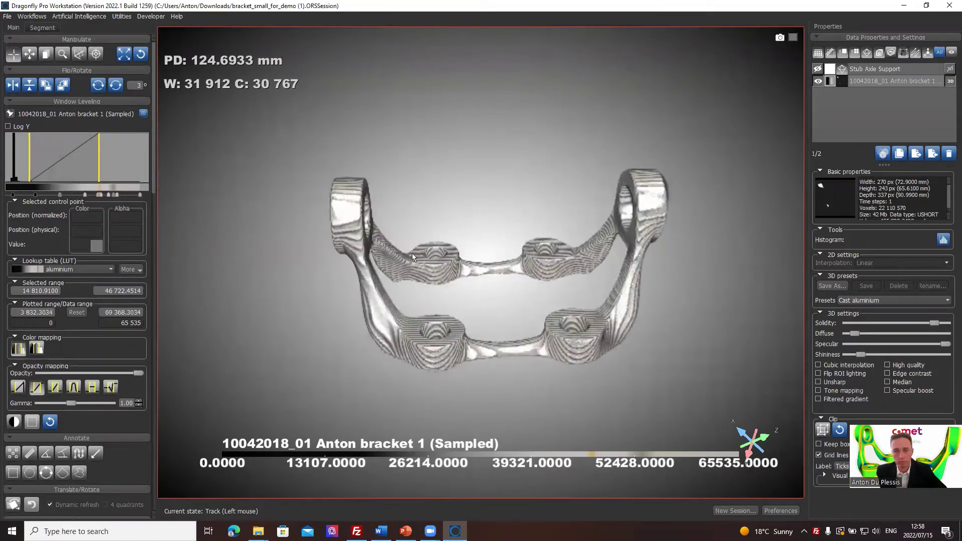
Show the Stub Axle Support mesh and rotate the scene to compare it with the scan
left_click(879, 70)
left_click(819, 69)
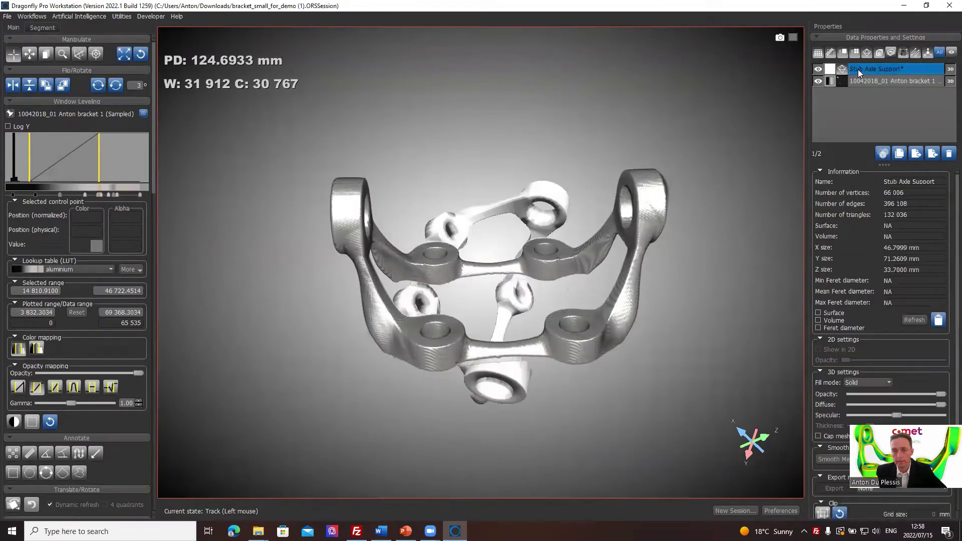
left_click_drag(618, 296, 781, 216)
left_click(902, 70)
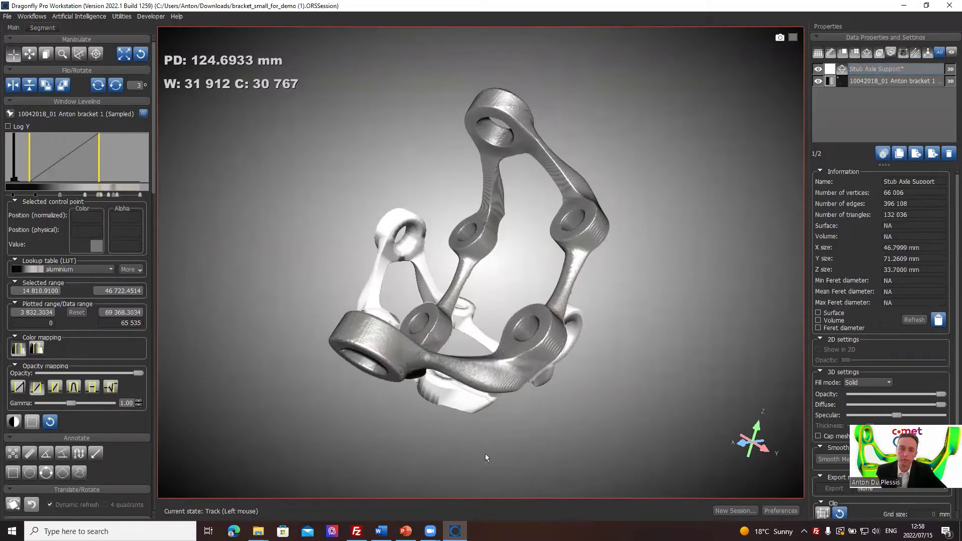
left_click_drag(485, 453, 540, 418)
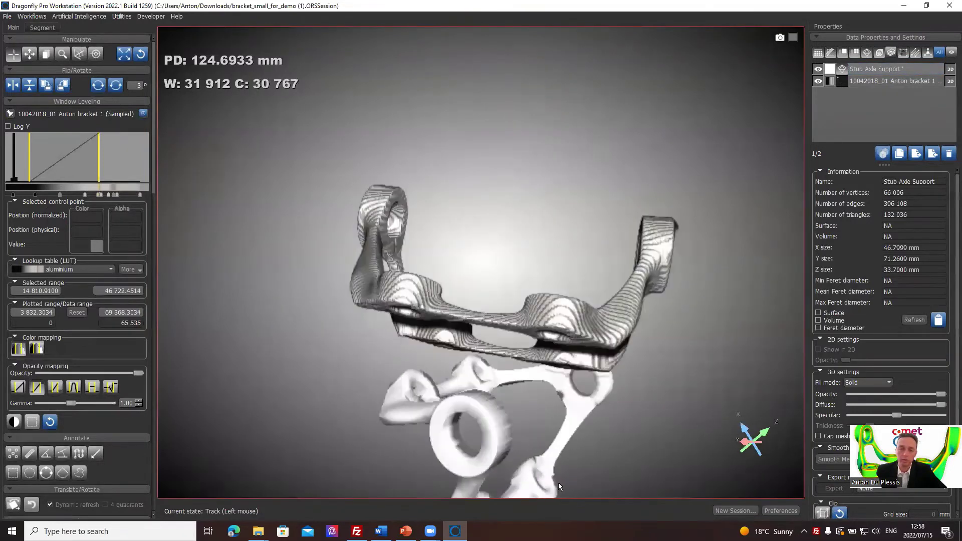
left_click_drag(559, 487, 374, 377)
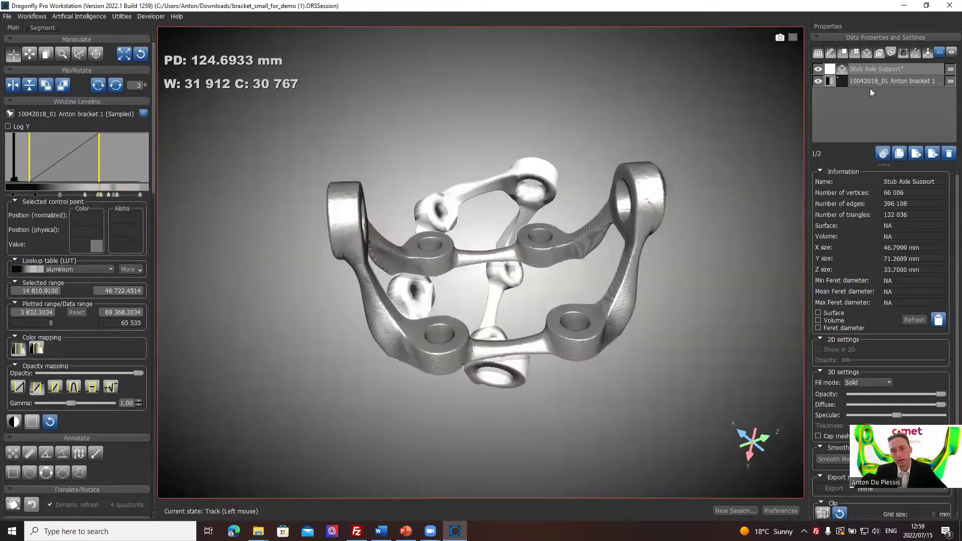
Review the mesh info (66 086 vertices, 132 036 triangles) and the bracket scan's volume properties
left_click(905, 77)
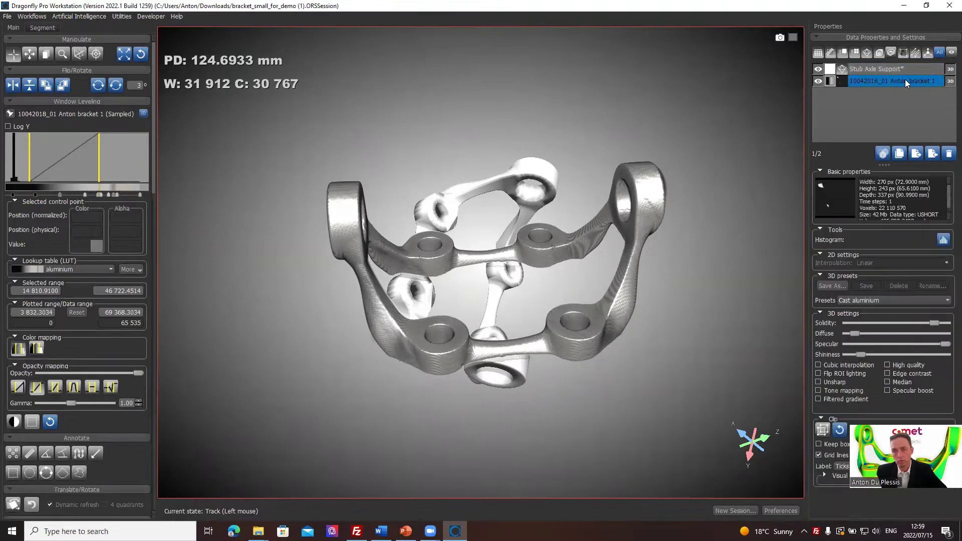
left_click(900, 69)
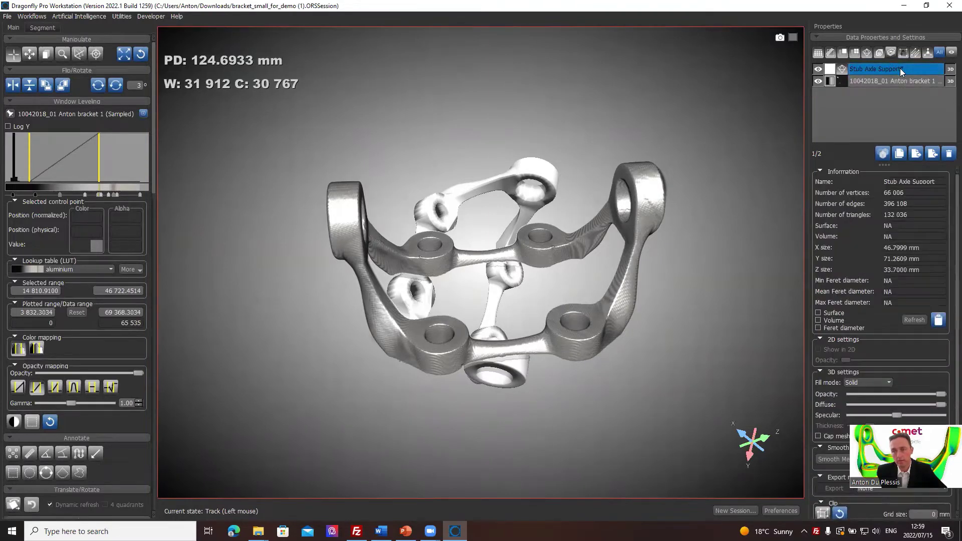
left_click(889, 80)
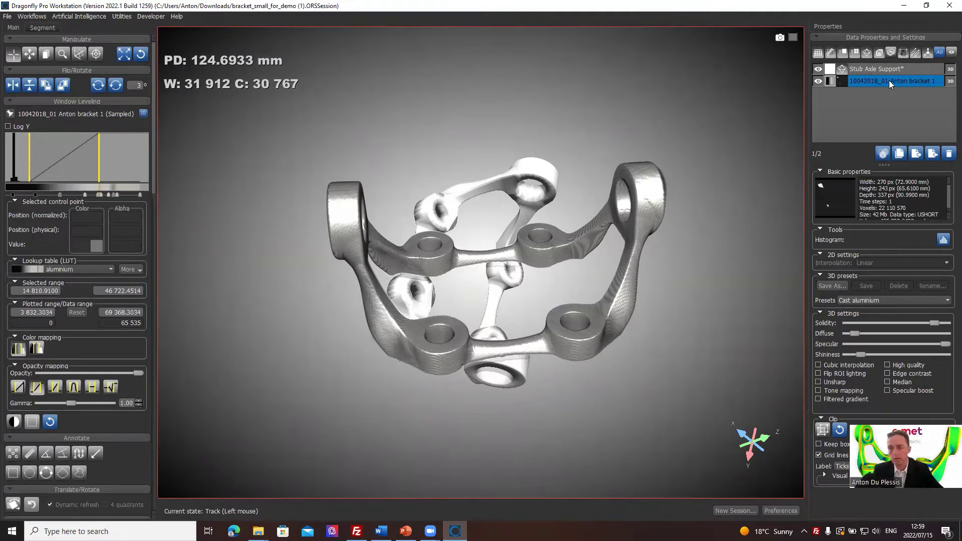
Maximize the top slice view and select the bracket scan dataset
double_click(454, 128)
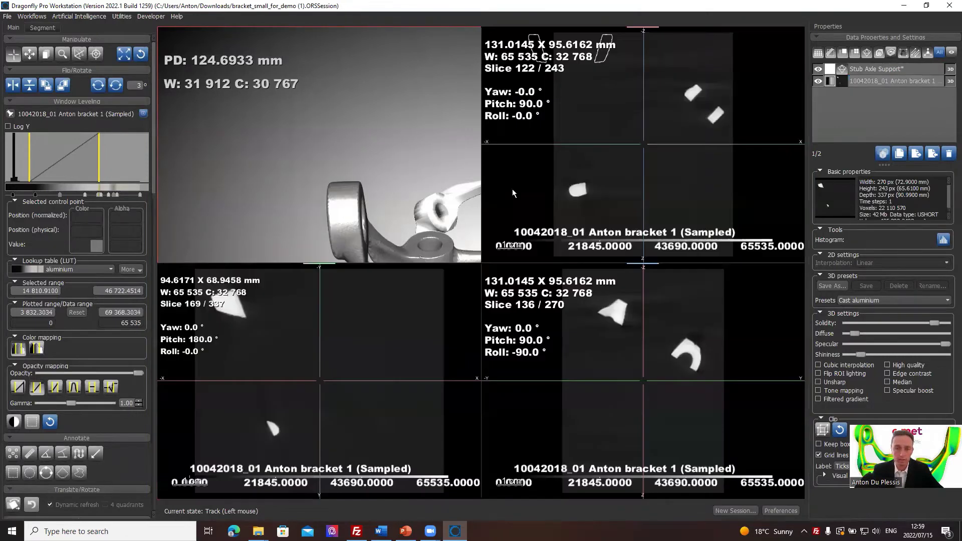
double_click(660, 144)
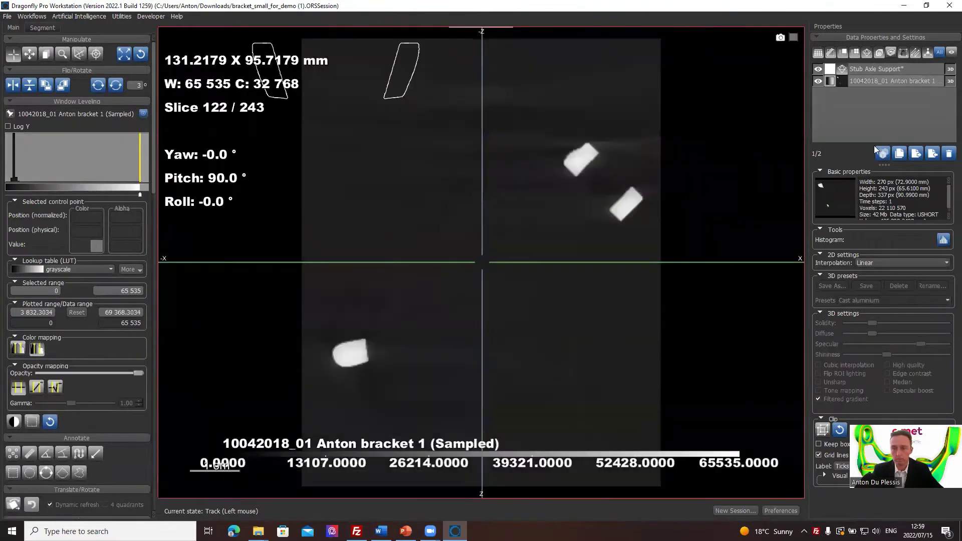
left_click(906, 83)
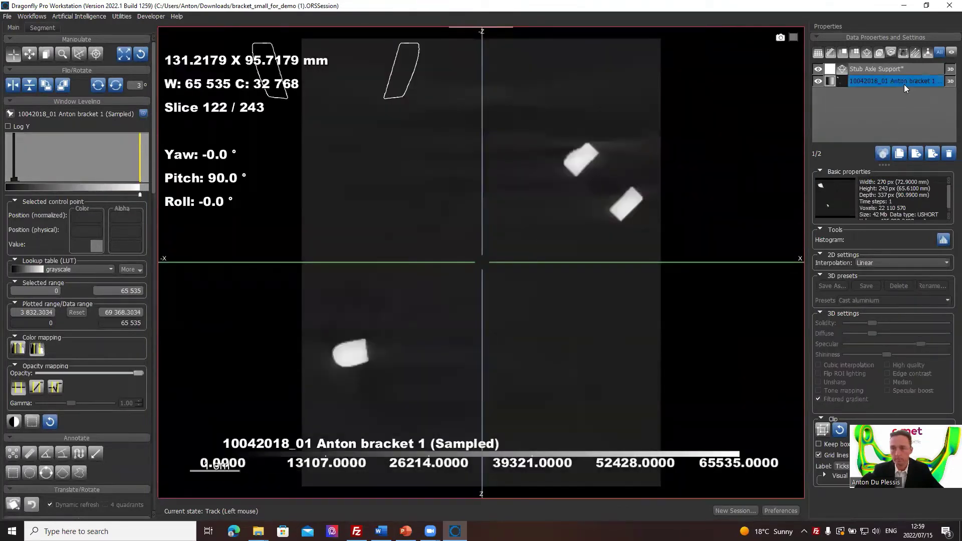
Threshold the scan at the upper Otsu value into a new ROI and fill its inner areas
left_click(37, 28)
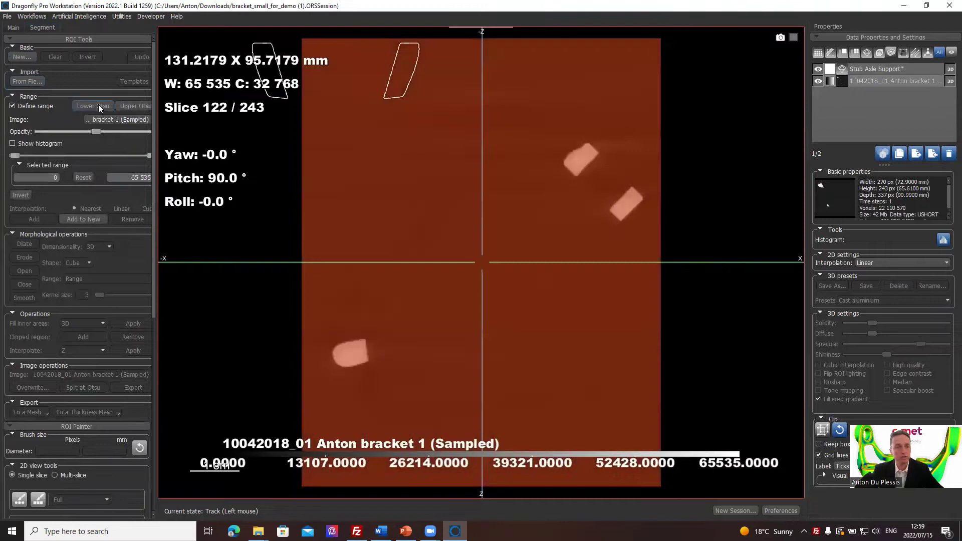
left_click(135, 106)
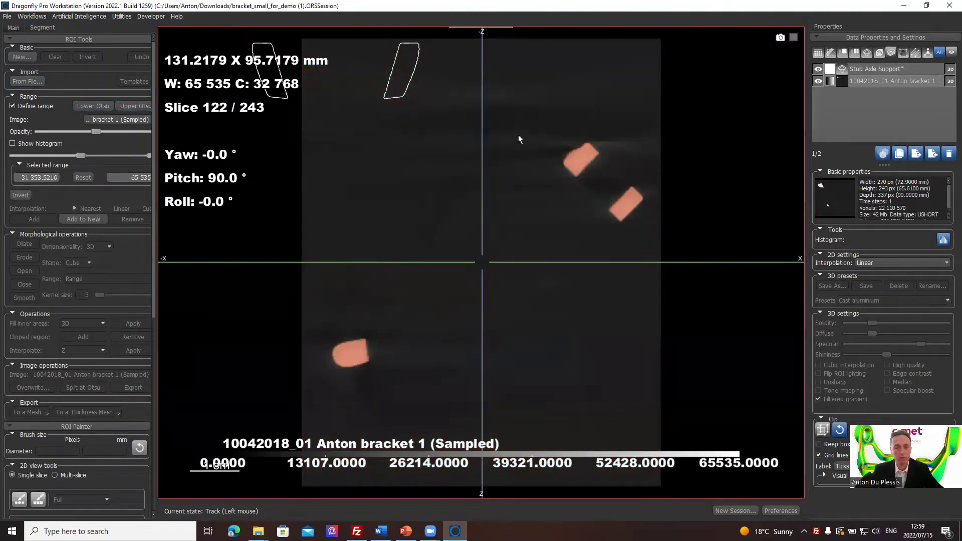
left_click(93, 219)
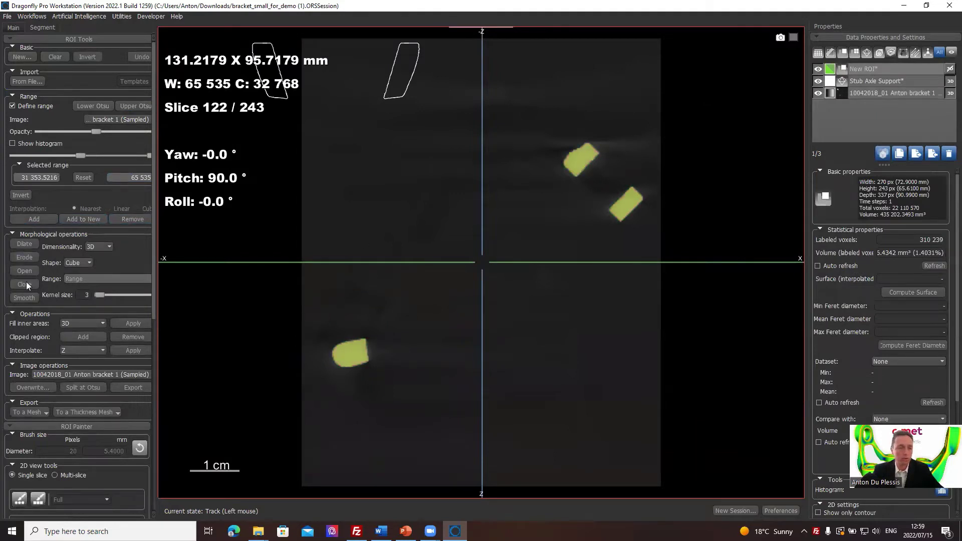
left_click(135, 323)
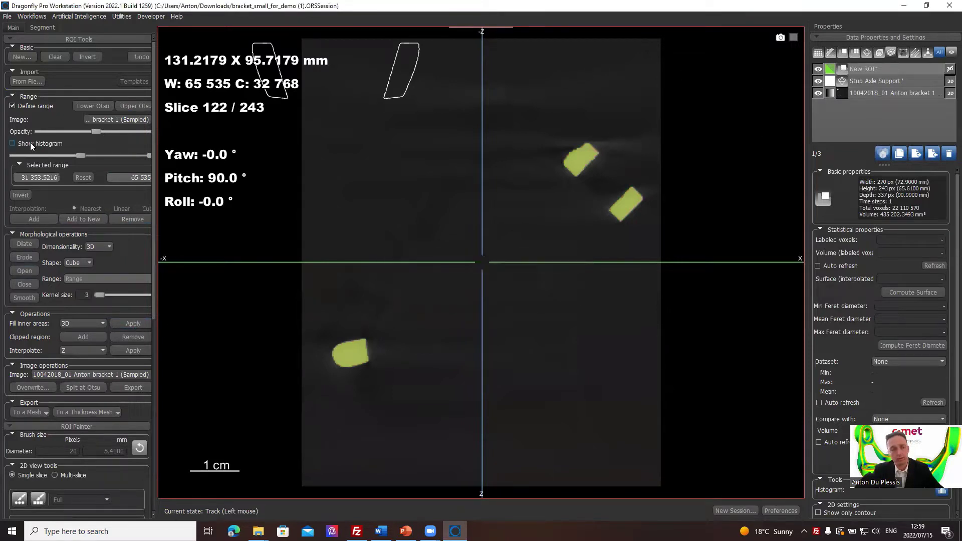
left_click(12, 106)
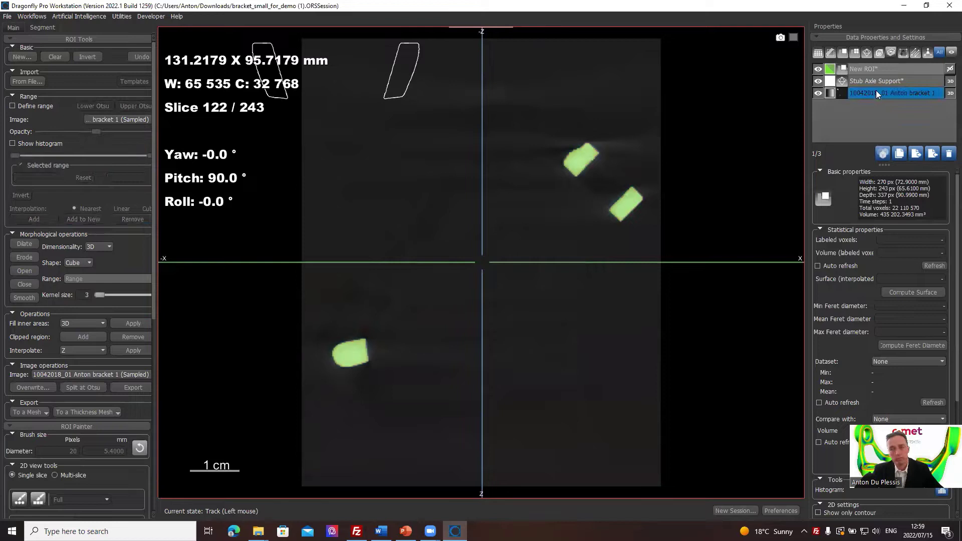
double_click(882, 69)
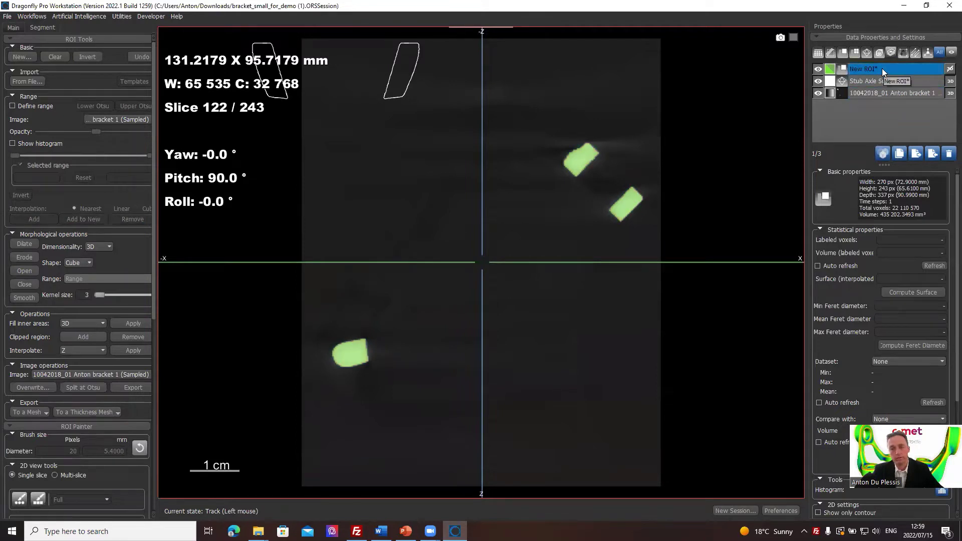
key("Escape")
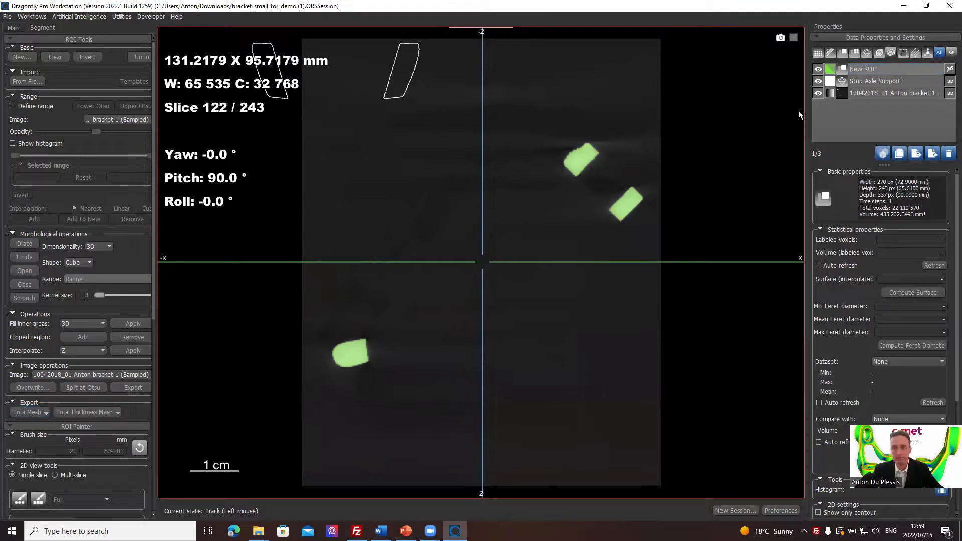
Hide the green New ROI overlay
right_click(901, 68)
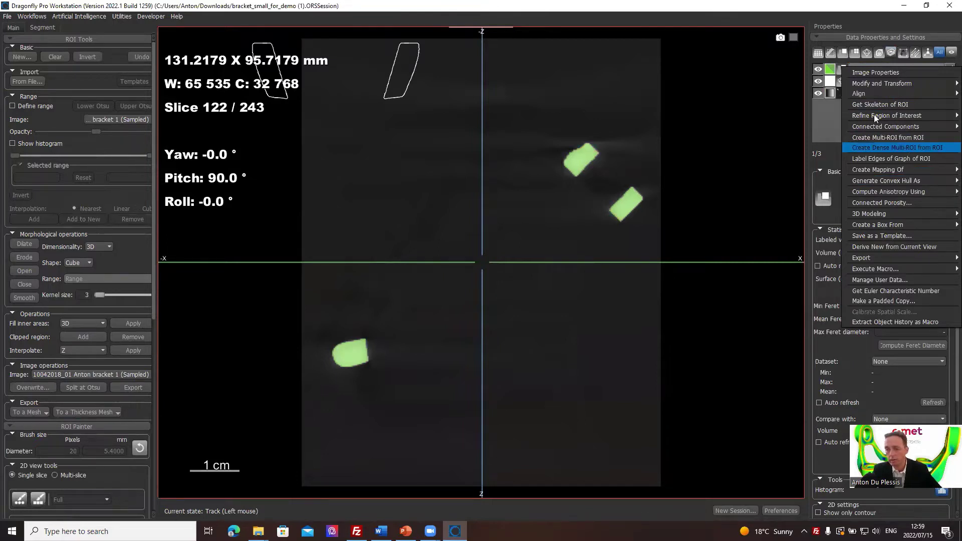
left_click(820, 119)
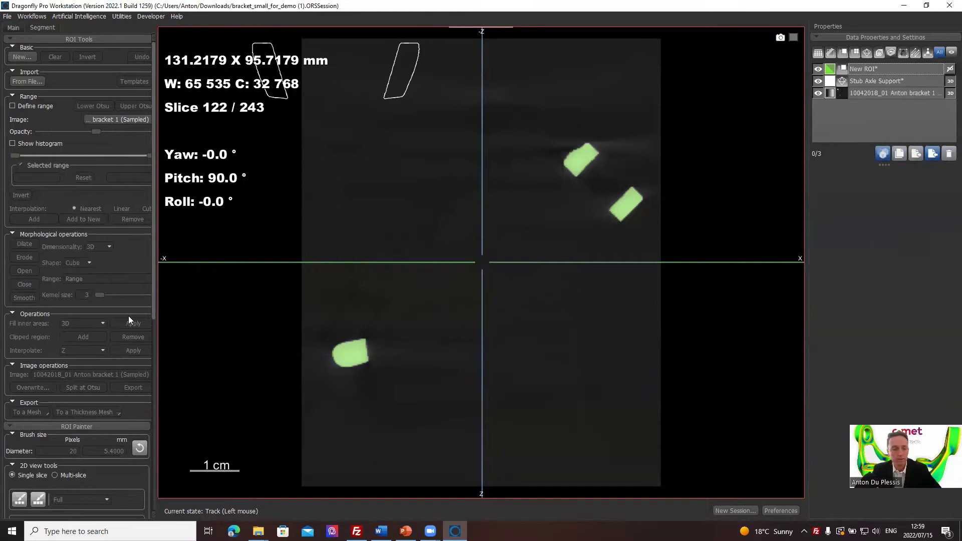
left_click(855, 68)
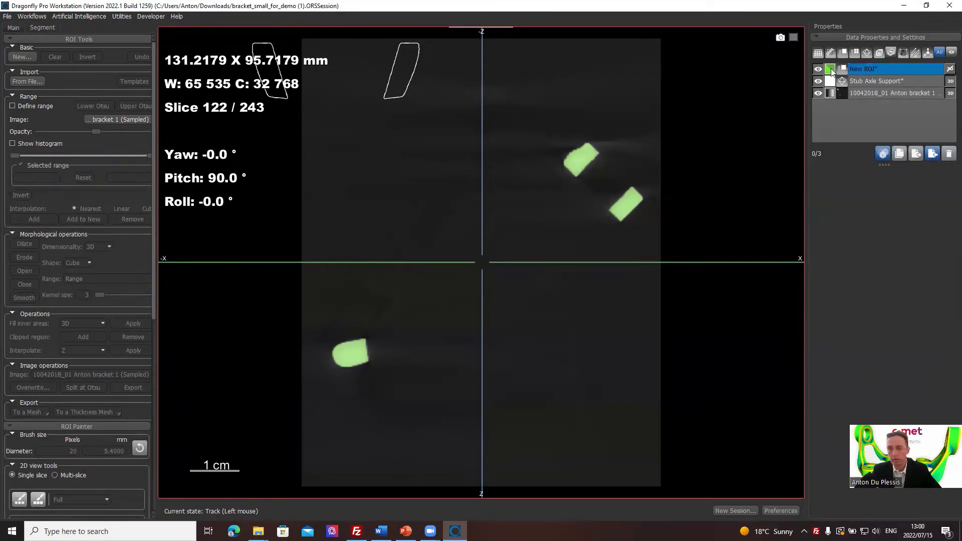
left_click(818, 69)
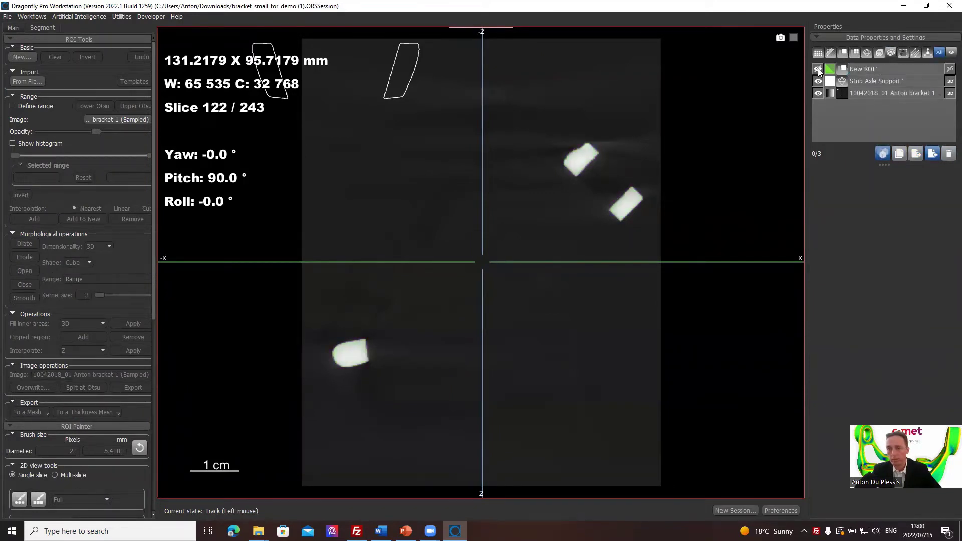
Try Extract ROIs on the bracket scan, decline creating 56801 ROIs, and reopen its actions
left_click(864, 95)
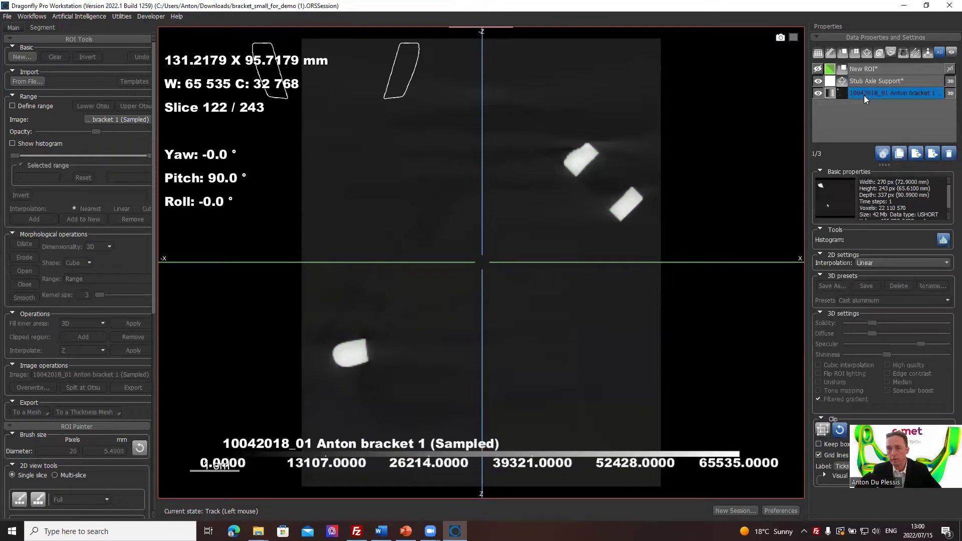
right_click(864, 95)
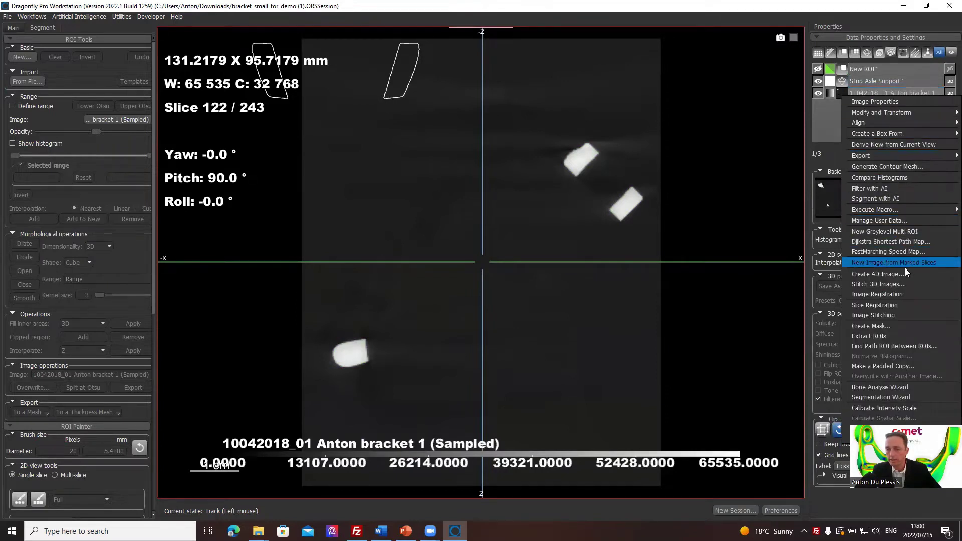
left_click(888, 336)
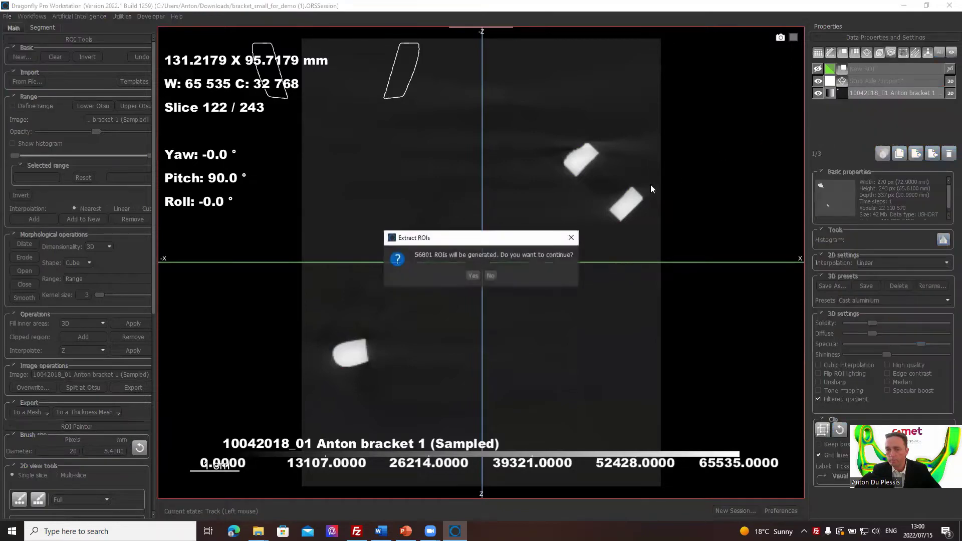
left_click(492, 276)
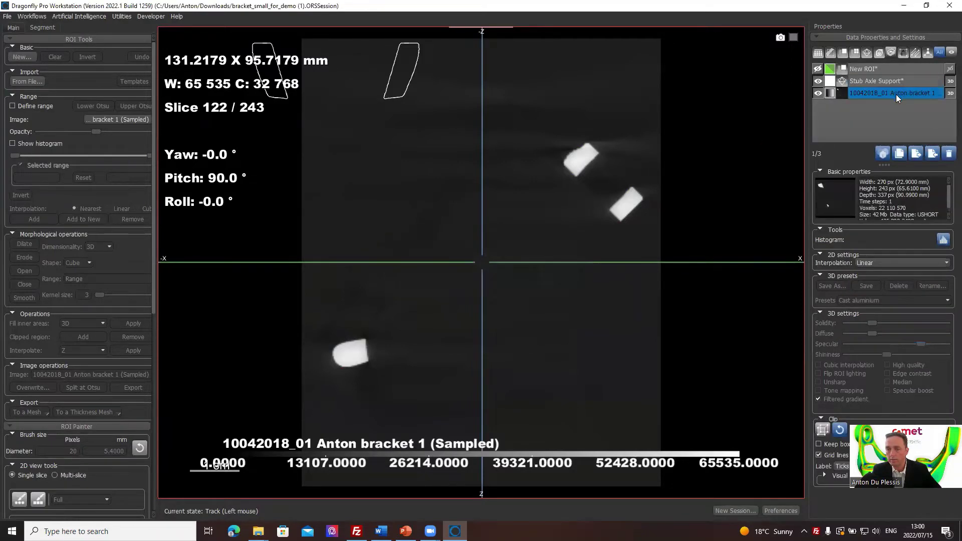
right_click(896, 95)
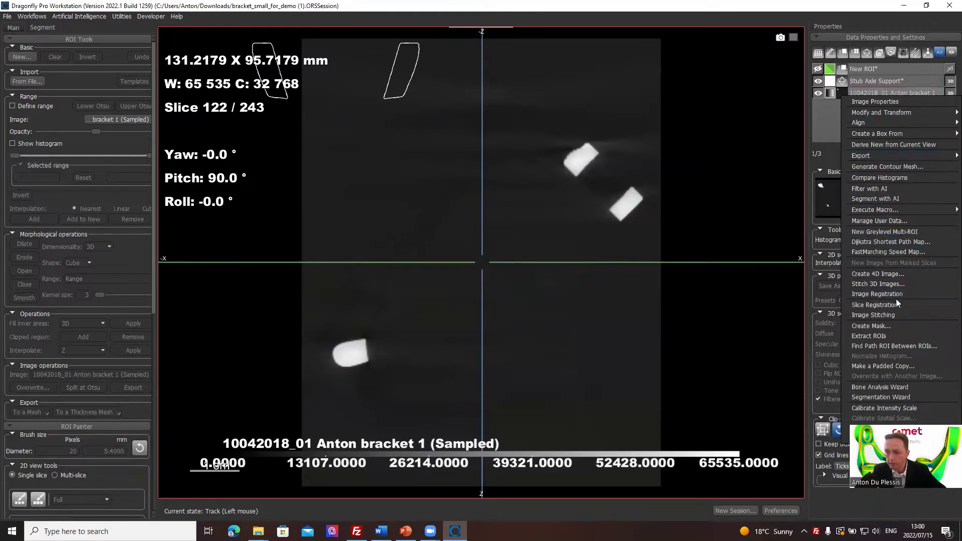
Generate a contour mesh of the bracket scan with sampling 2 in X, Y and Z
left_click(912, 167)
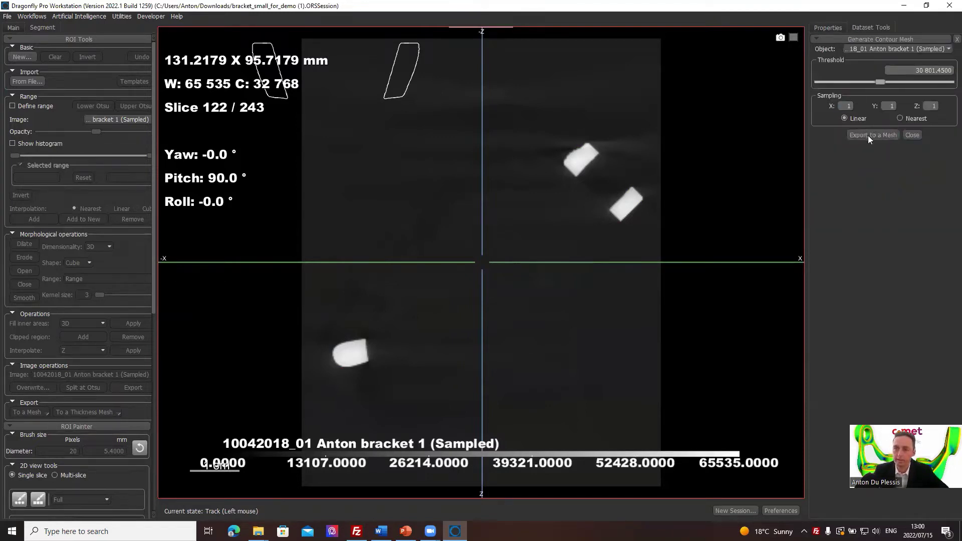
left_click(923, 70)
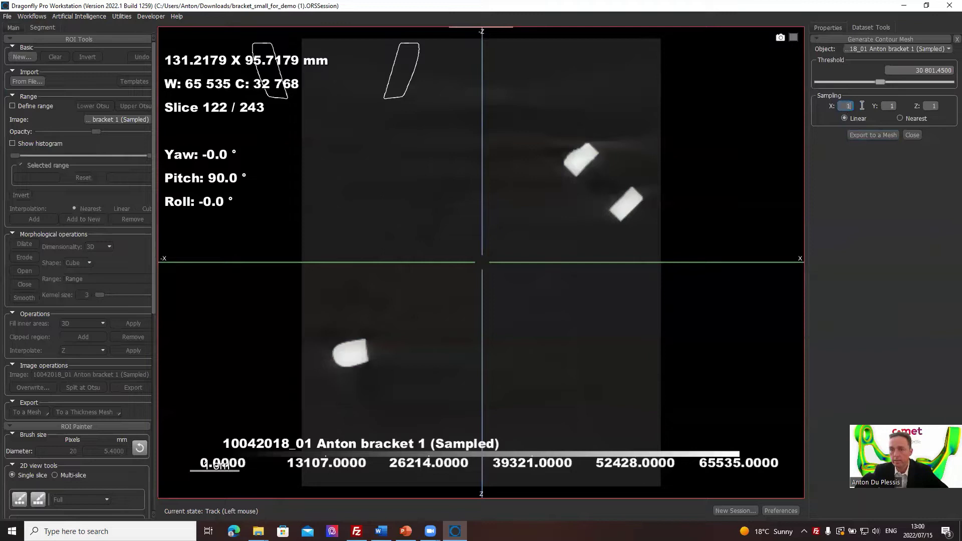
key("Up")
double_click(892, 106)
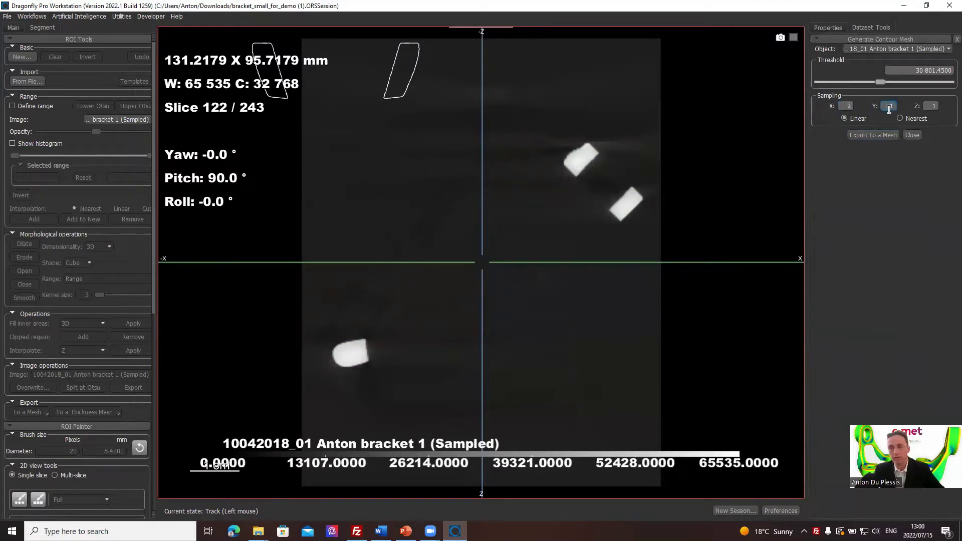
type("2")
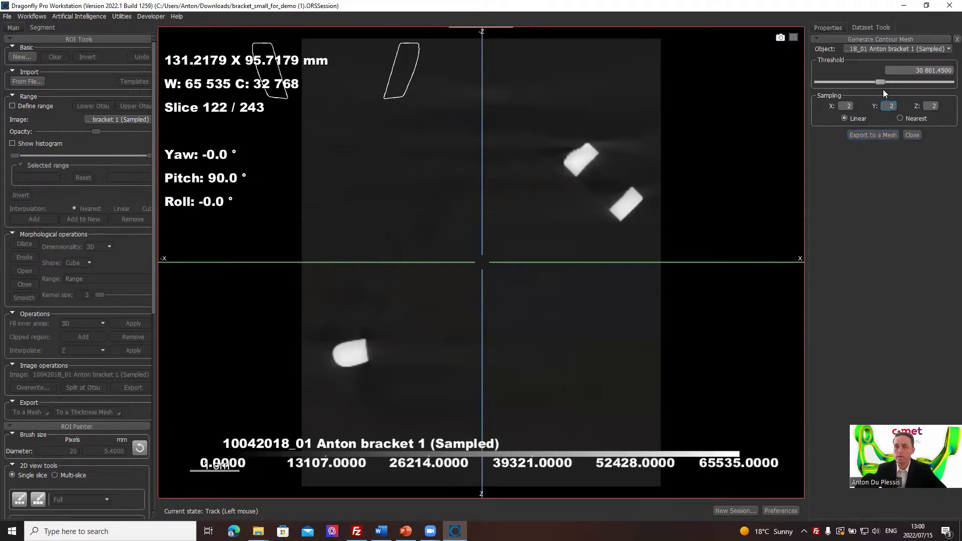
left_click(839, 27)
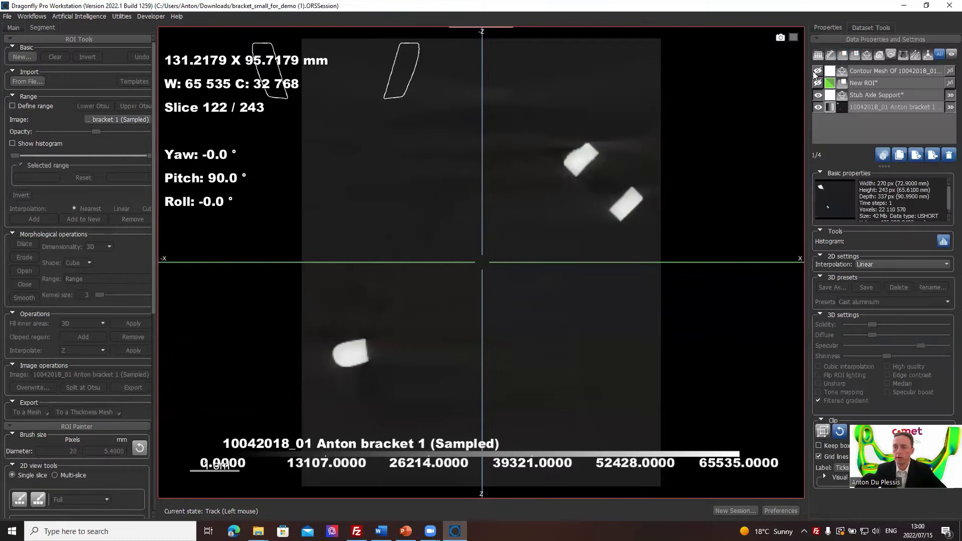
Show the contour mesh in the slice and 3D views and hide the grayscale CT image
left_click(875, 73)
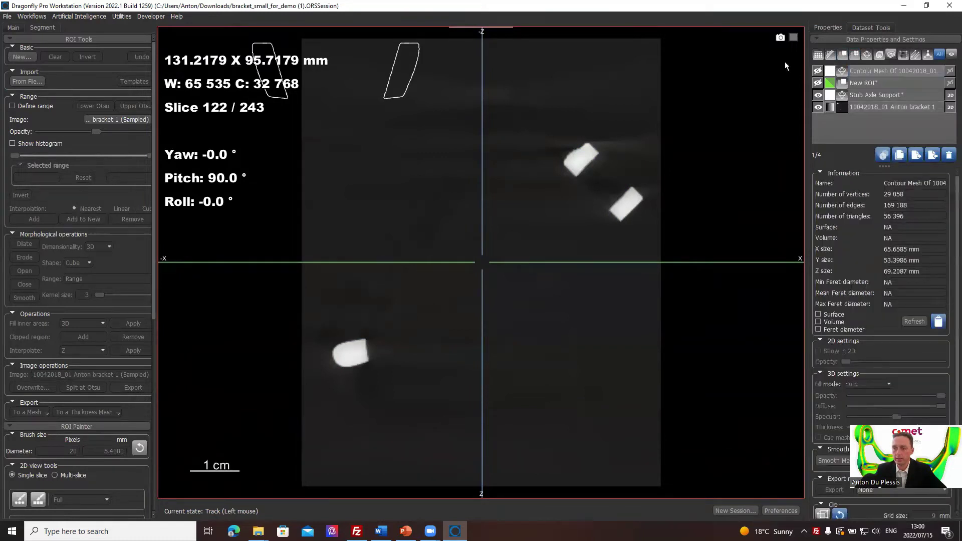
left_click(818, 71)
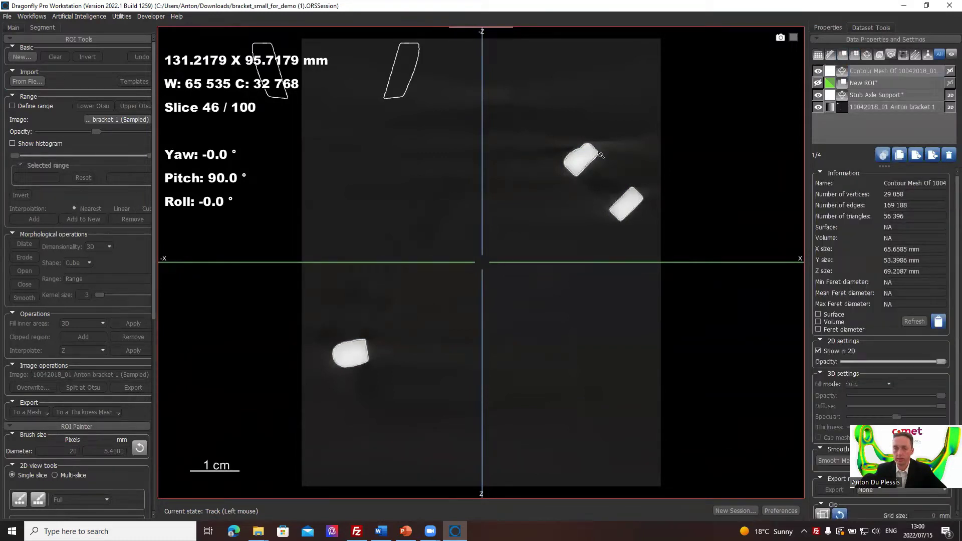
right_click_drag(601, 156, 556, 161)
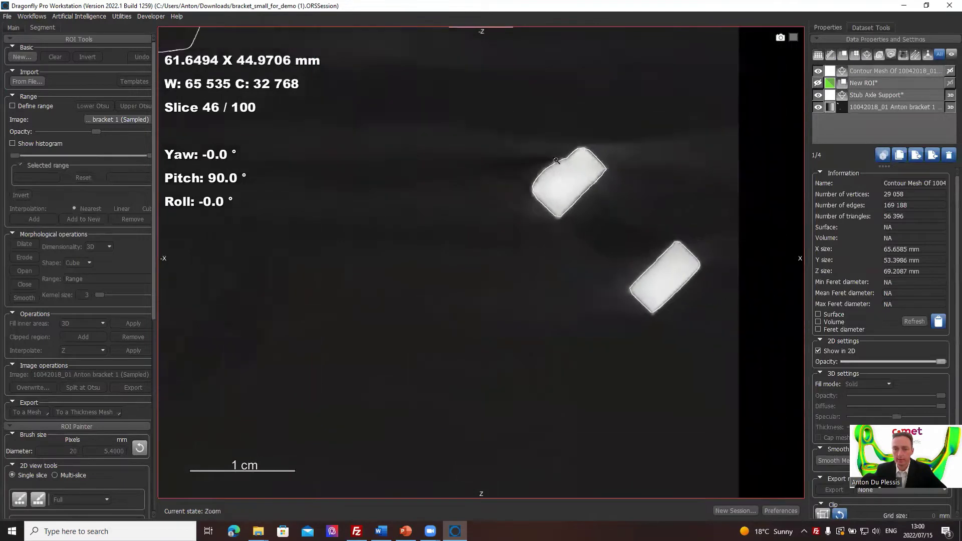
double_click(522, 197)
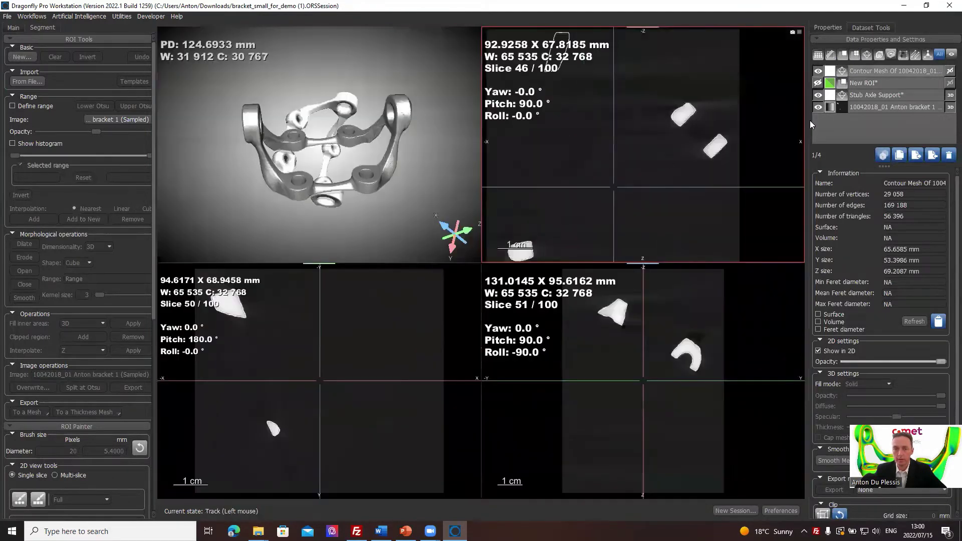
left_click(950, 70)
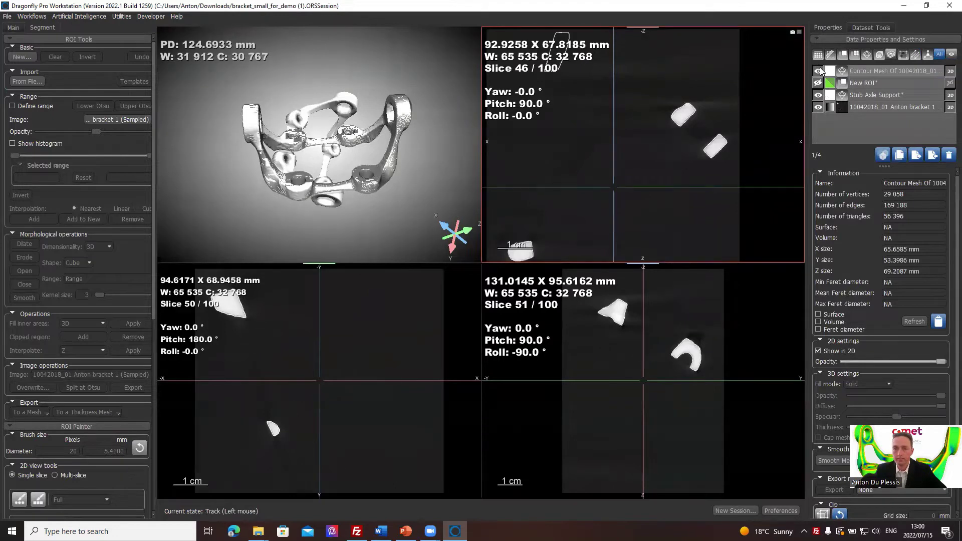
left_click(818, 106)
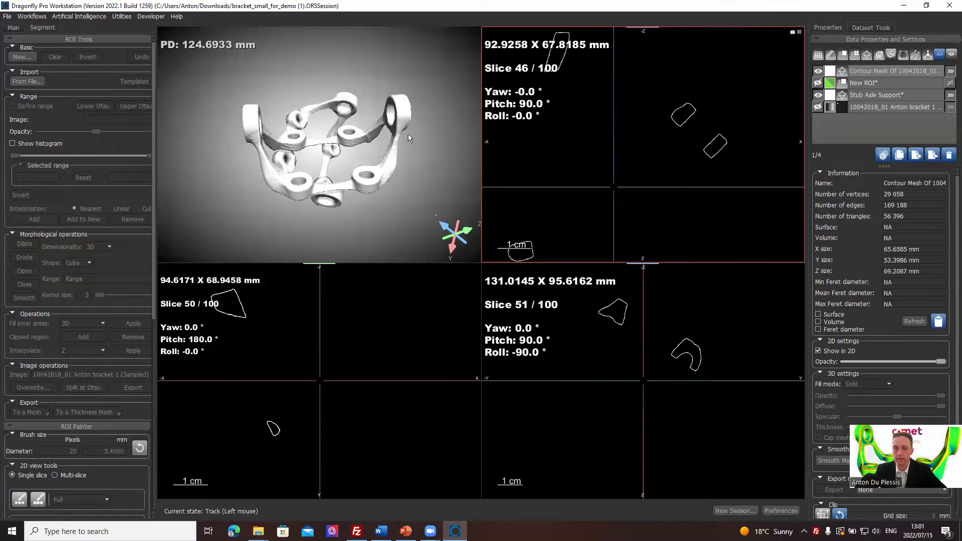
Rename the contour mesh 'Actual bracket' and the Stub Axle Support mesh 'Nominal bracket'
double_click(899, 71)
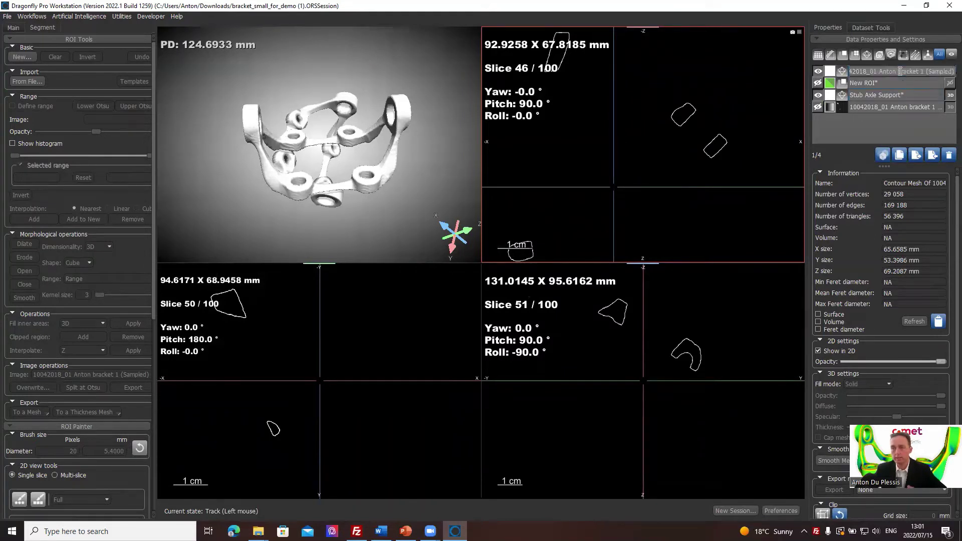
type("Actual bracket*")
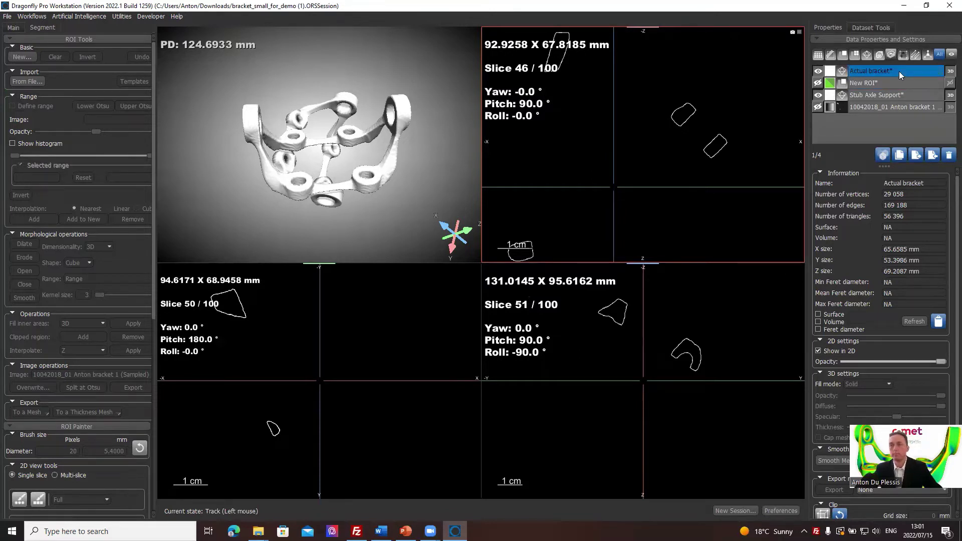
key("Return")
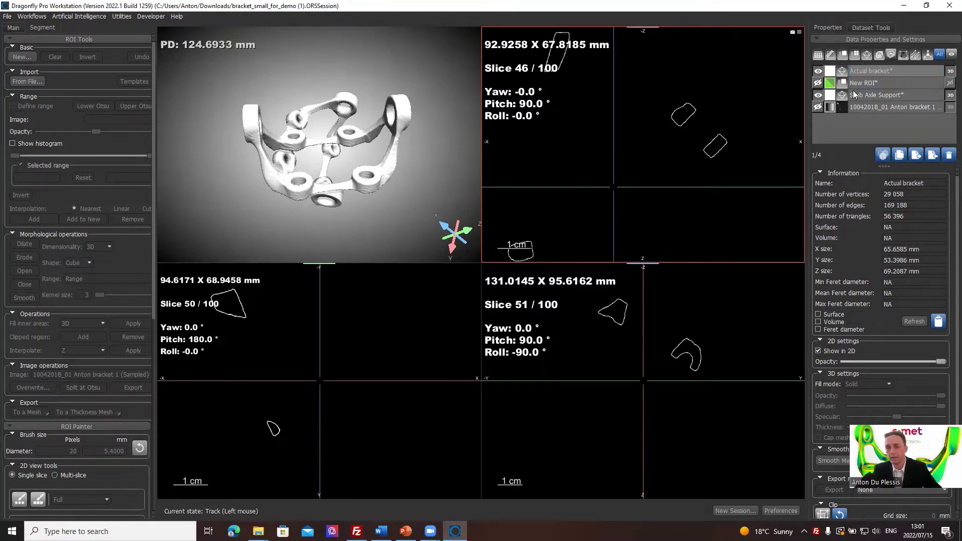
left_click(873, 94)
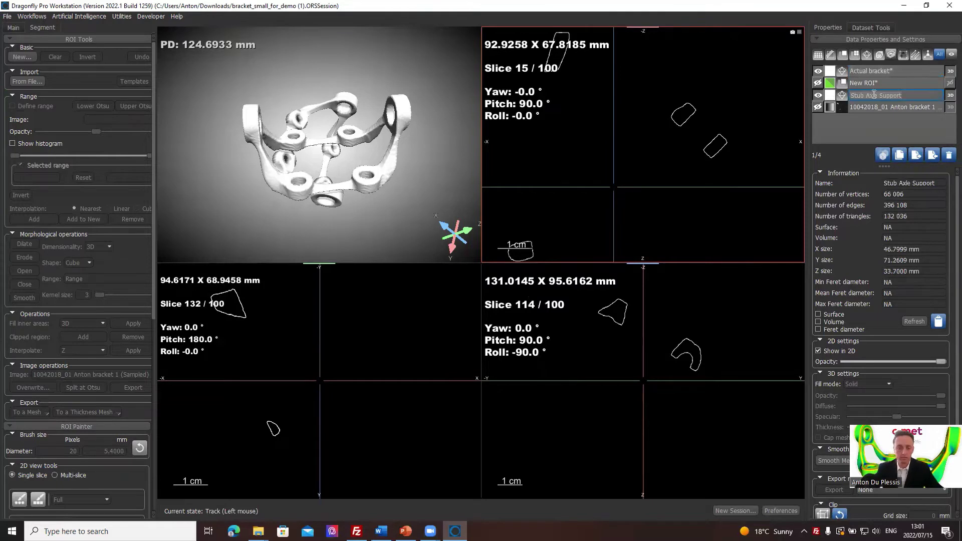
double_click(874, 94)
type("Nominal")
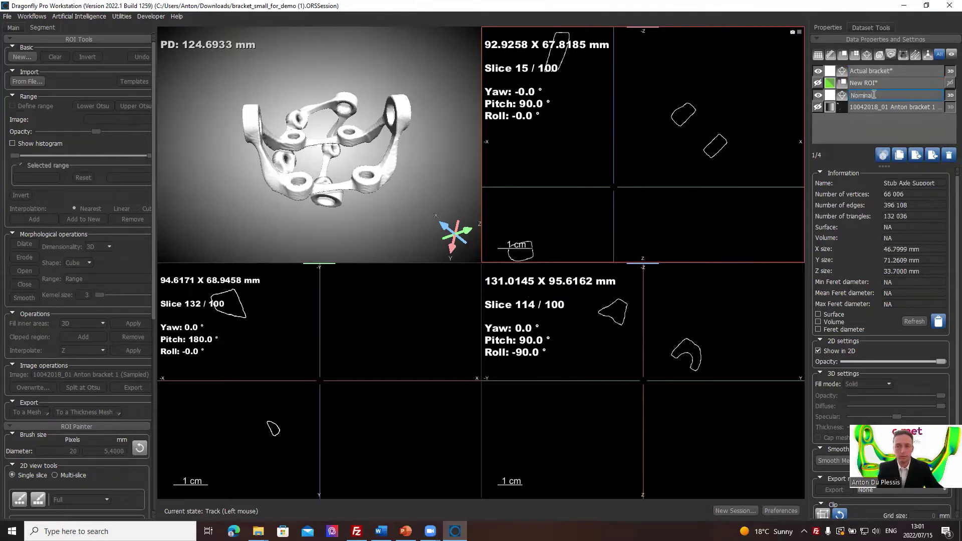
type(" bracket")
key("Return")
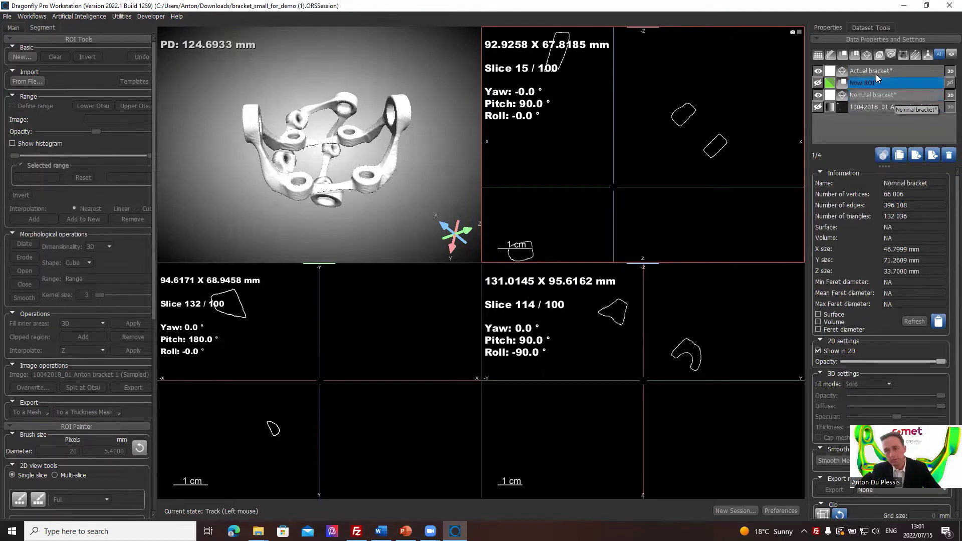
Select the Actual bracket mesh and orbit the 3D view to inspect it
left_click(878, 83)
left_click(885, 73)
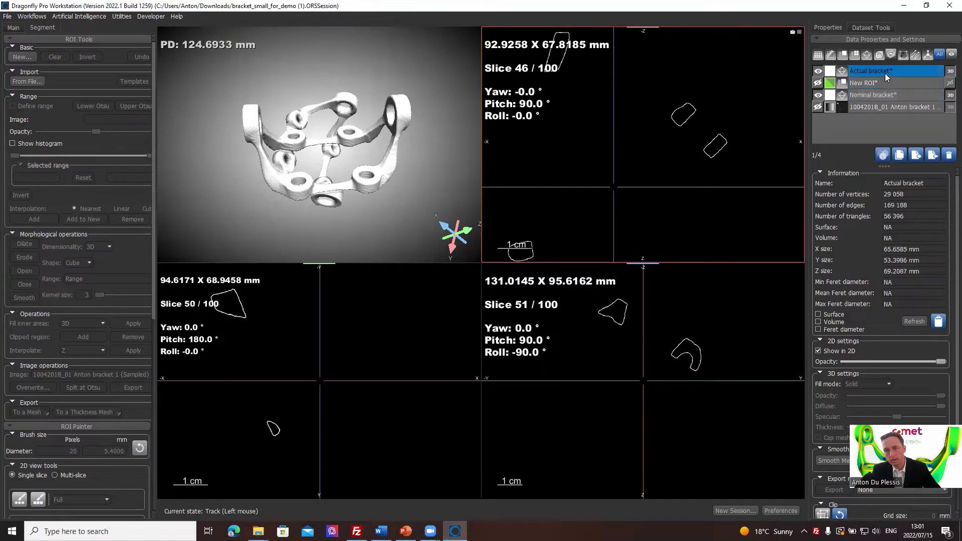
left_click(886, 94)
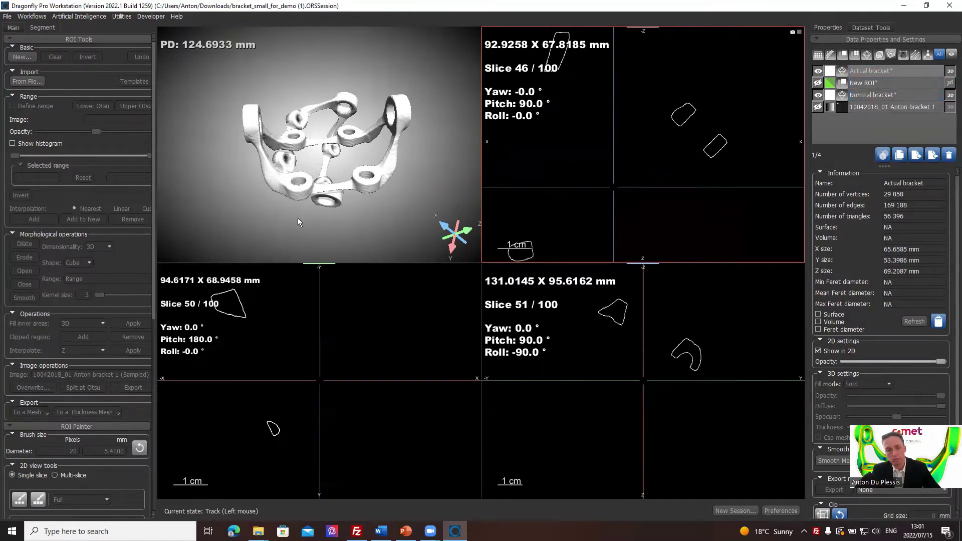
left_click_drag(237, 194, 366, 107)
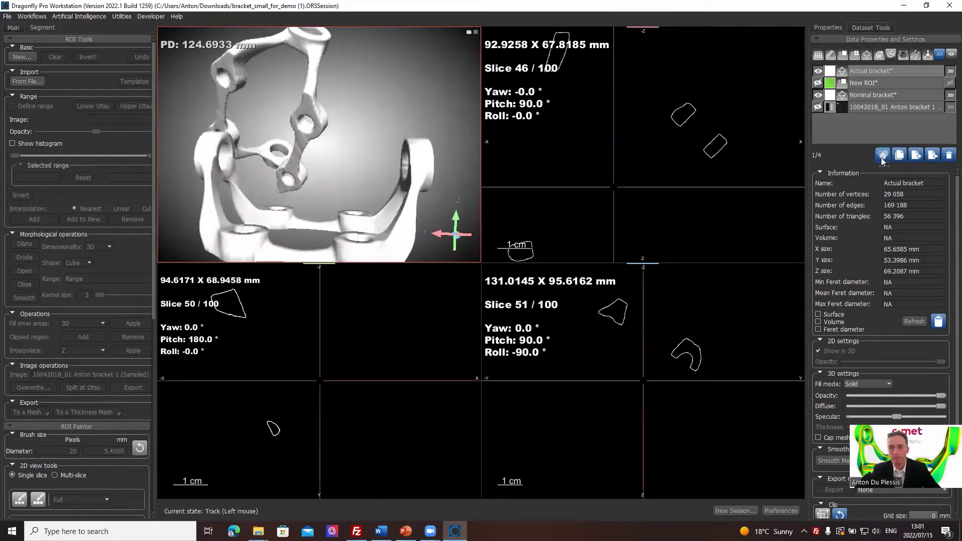
left_click(892, 71)
Rotate the Actual bracket with Translate/Rotate in three slice views, about 65 degrees in the last
left_click(899, 184)
left_click(11, 29)
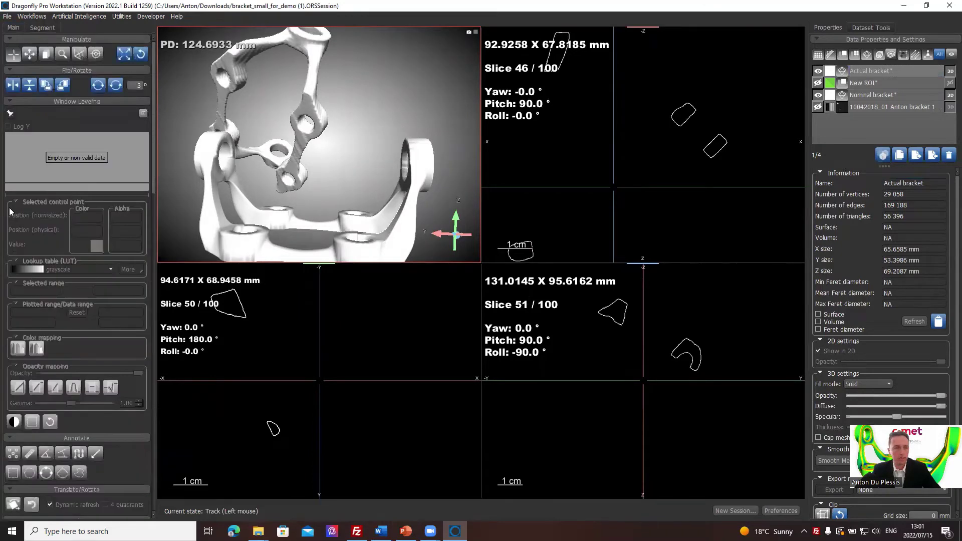
scroll(93, 444, "down", 3)
left_click(15, 325)
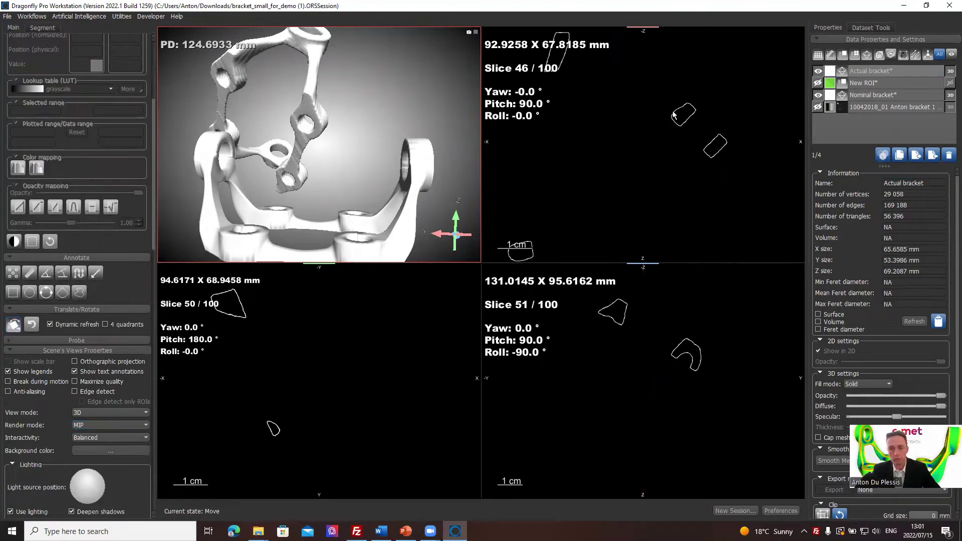
left_click_drag(721, 144, 690, 210)
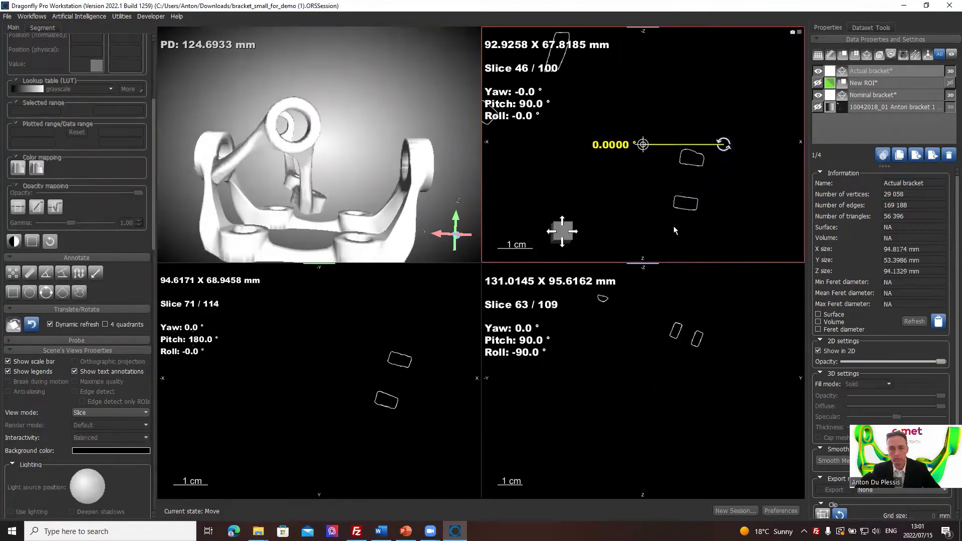
left_click(678, 345)
left_click_drag(723, 387, 761, 345)
left_click(382, 394)
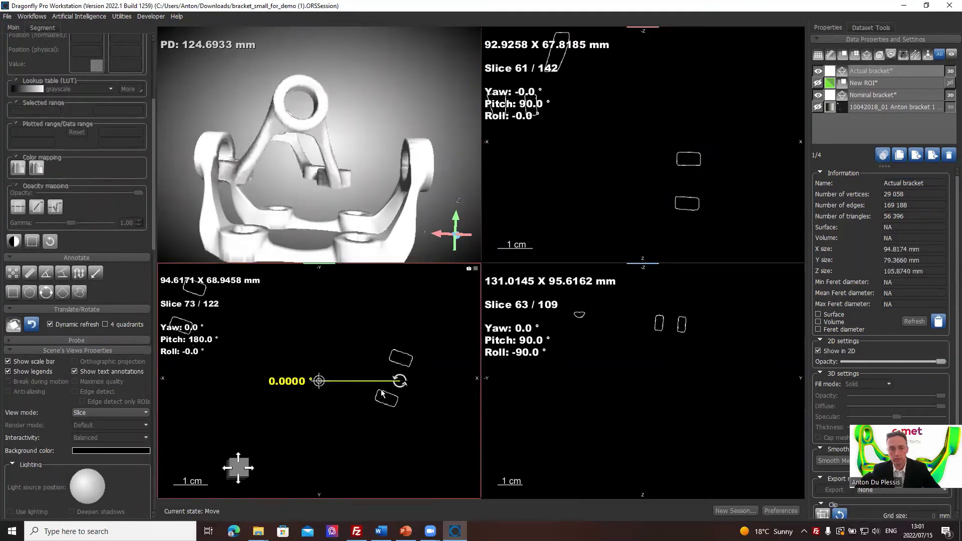
left_click_drag(400, 381, 336, 441)
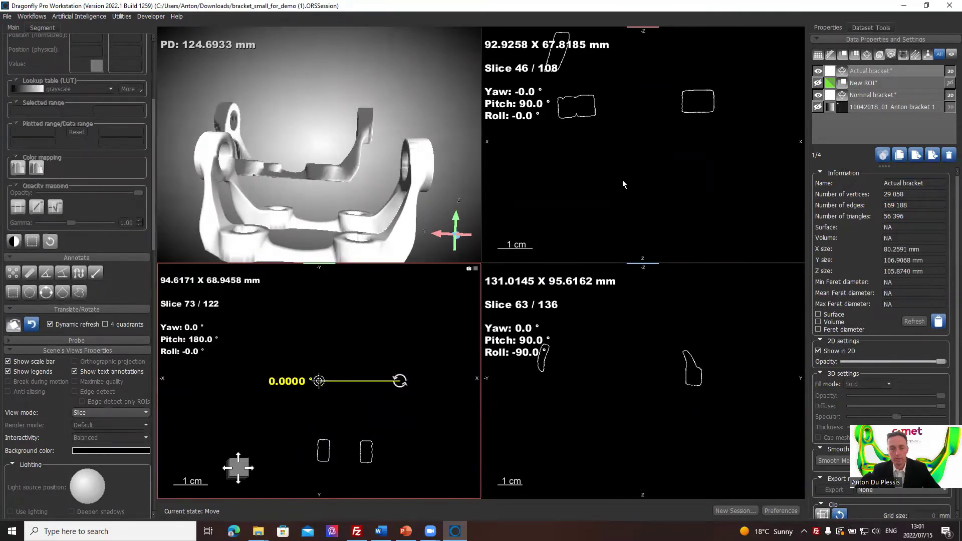
Zoom out and orbit the 3D view to compare both brackets
scroll(623, 184, "down", 3)
scroll(656, 148, "down", 2)
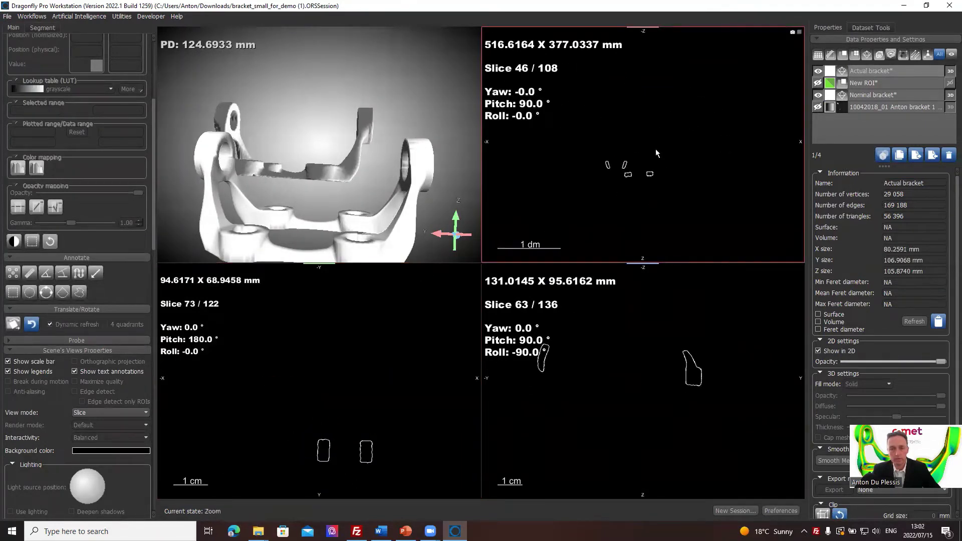
scroll(530, 363, "down", 5)
scroll(359, 392, "down", 5)
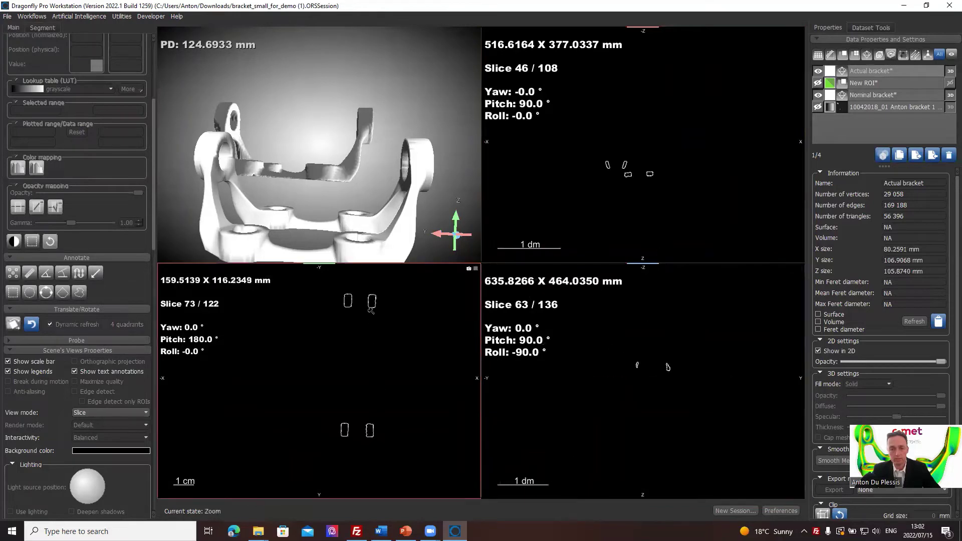
scroll(398, 398, "up", 3)
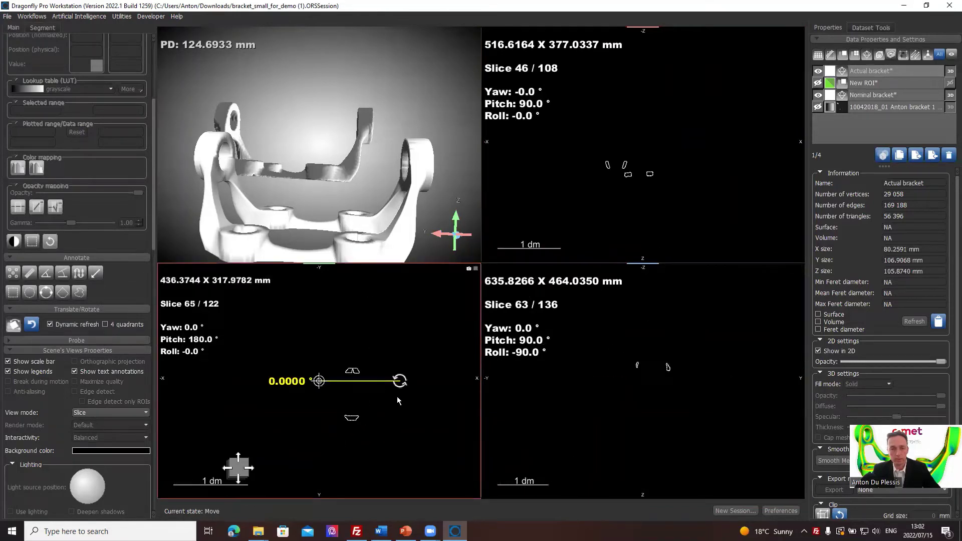
left_click(272, 201)
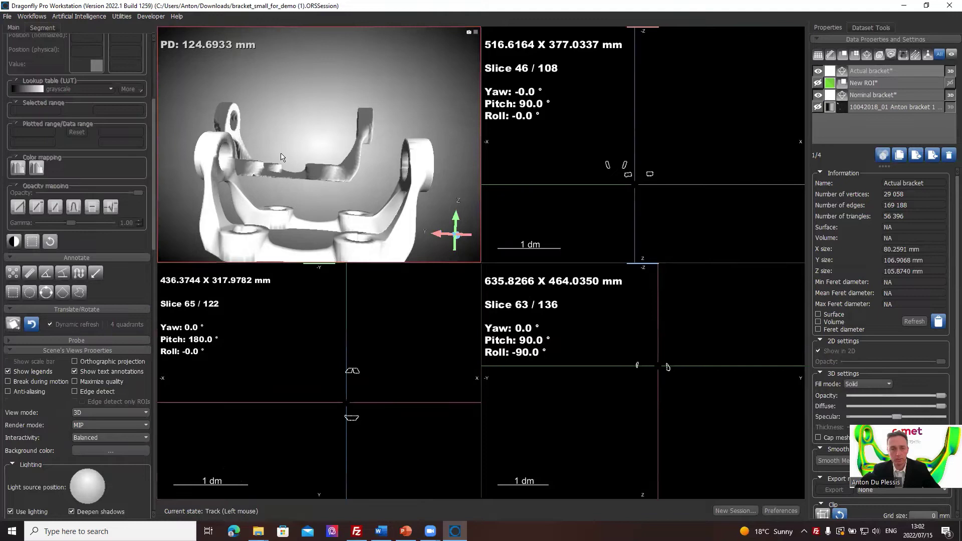
left_click_drag(259, 136, 391, 165)
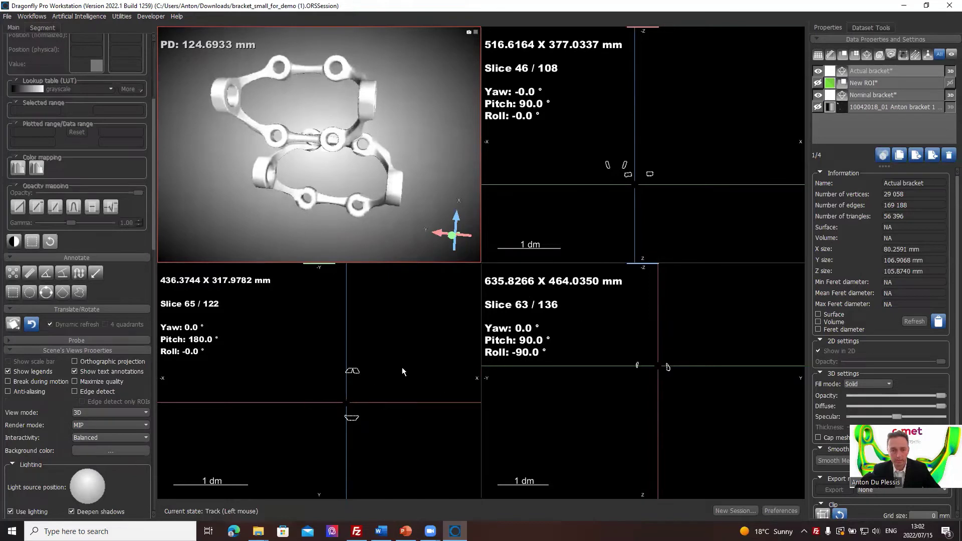
Shift the Actual bracket sideways and back within one slice view
left_click(349, 380)
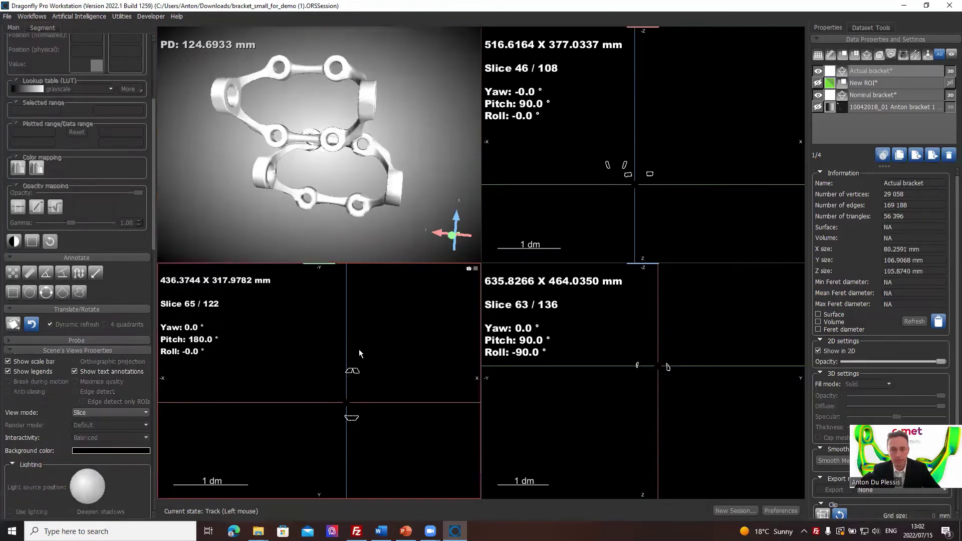
left_click(11, 329)
left_click_drag(237, 465, 164, 467)
left_click_drag(238, 468, 310, 458)
left_click(328, 208)
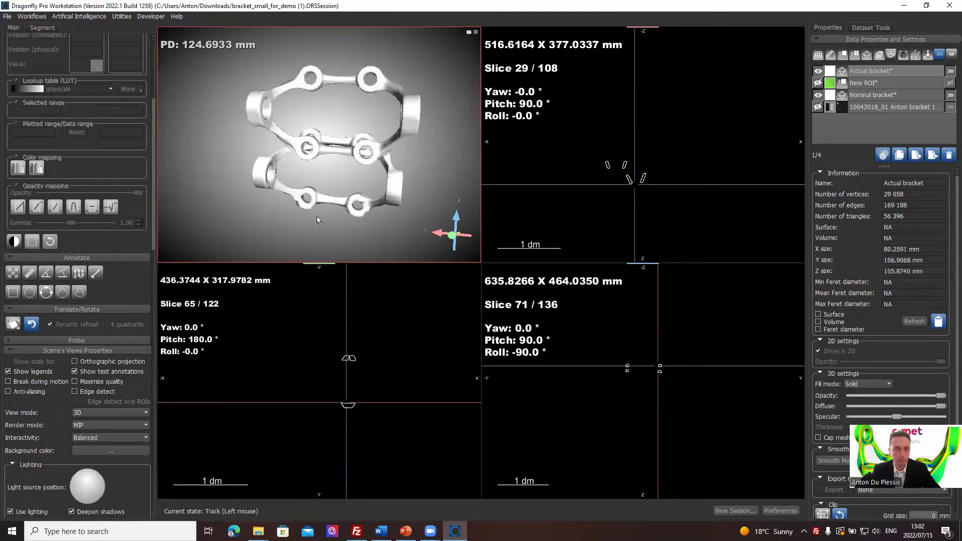
left_click_drag(272, 251, 426, 75)
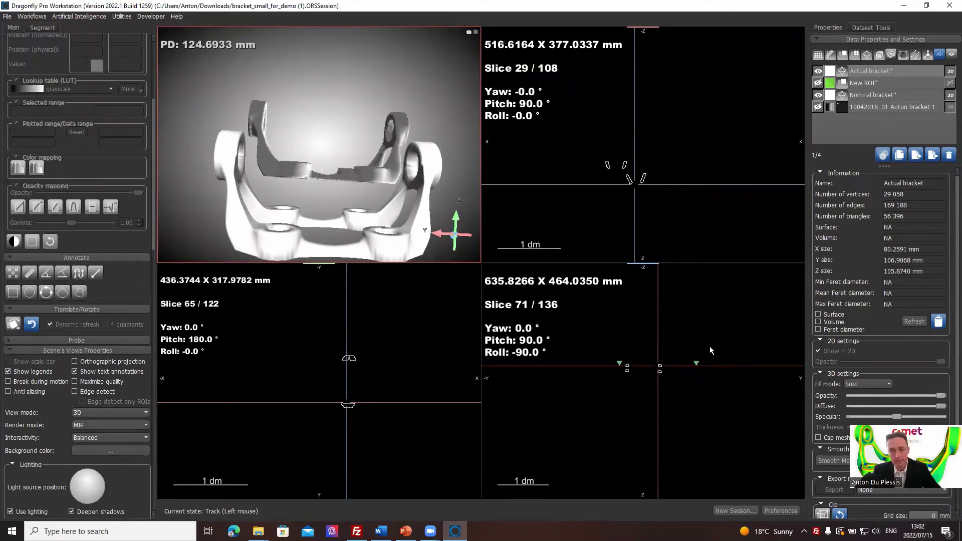
Move the Actual bracket down onto the Nominal bracket in another slice view
left_click(690, 317)
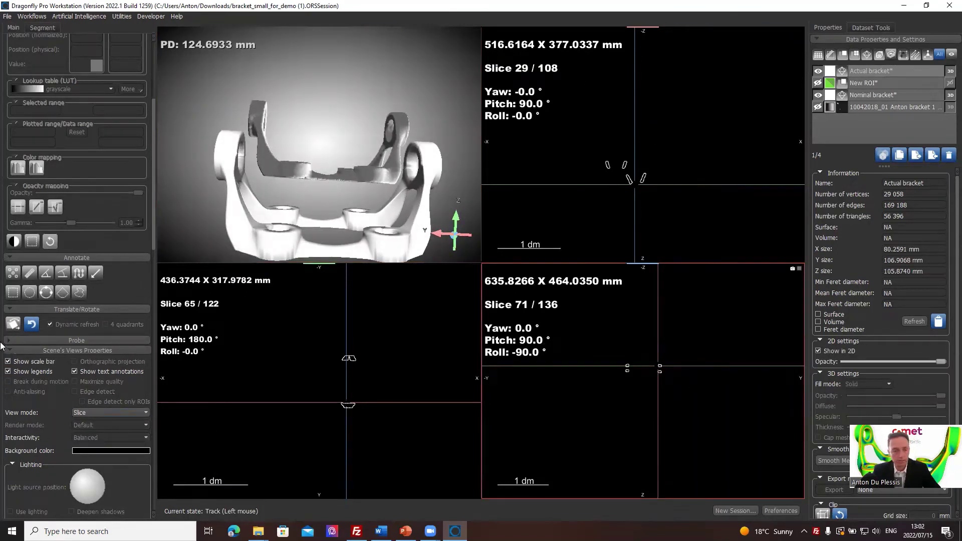
left_click(13, 324)
left_click_drag(559, 472, 561, 329)
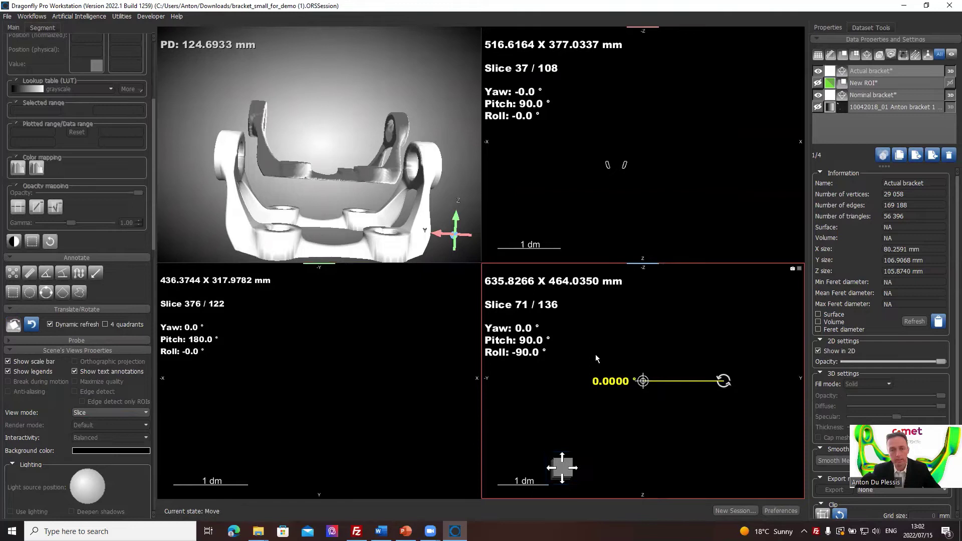
left_click(336, 176)
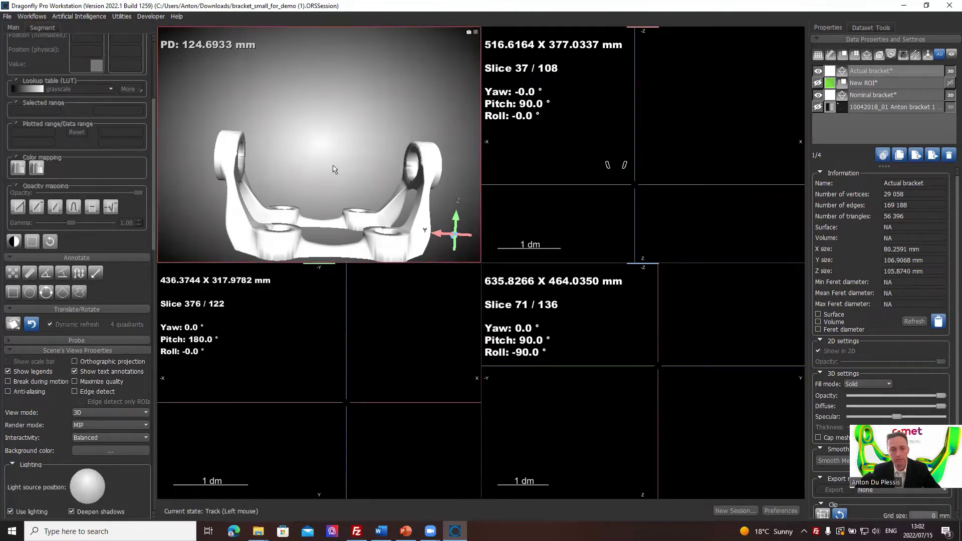
right_click_drag(336, 174, 394, 193)
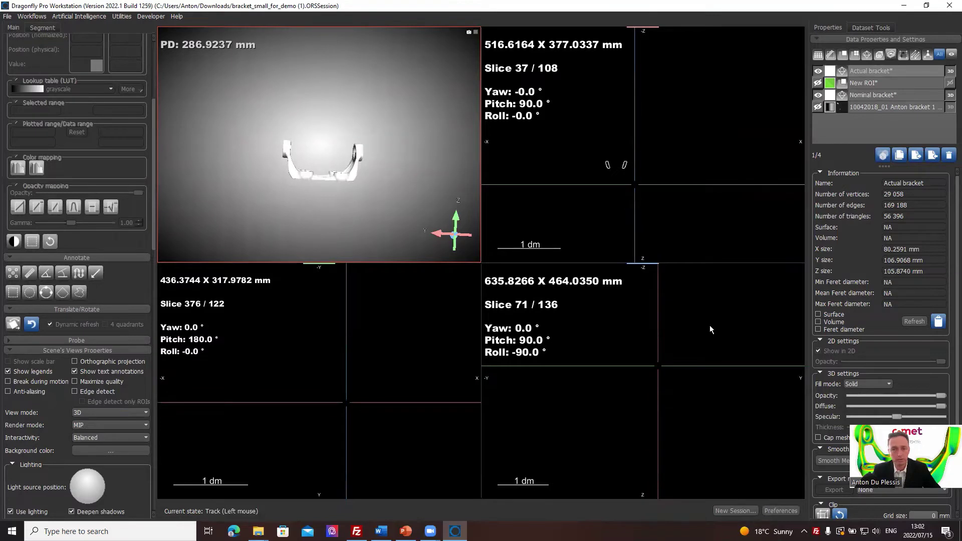
left_click(596, 348)
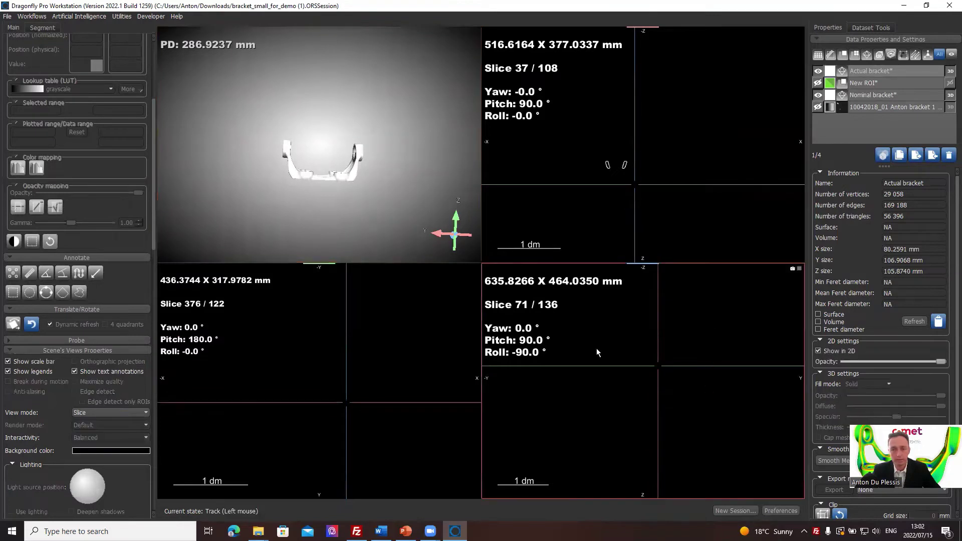
Nudge the Actual bracket slightly within the top slice plane
left_click(31, 326)
left_click_drag(293, 216, 316, 208)
left_click(681, 106)
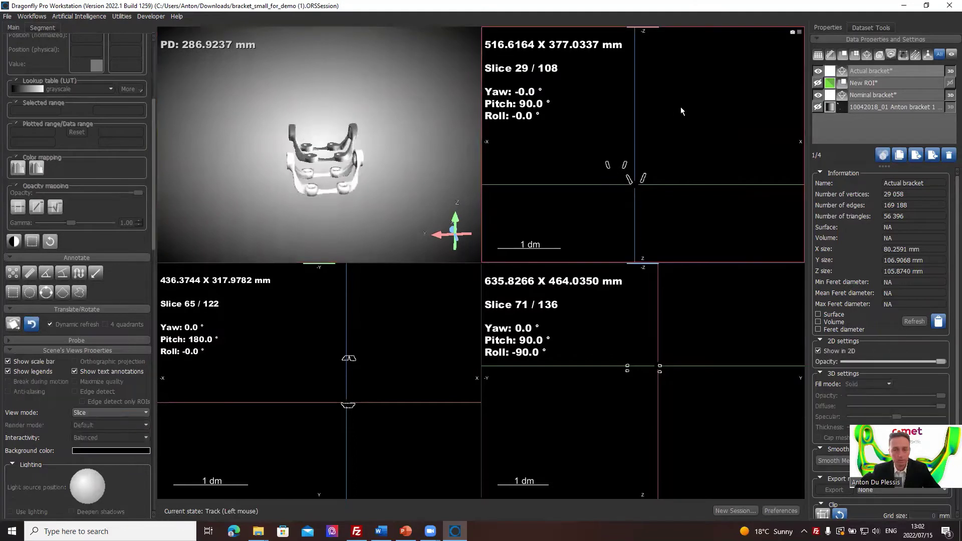
left_click(13, 325)
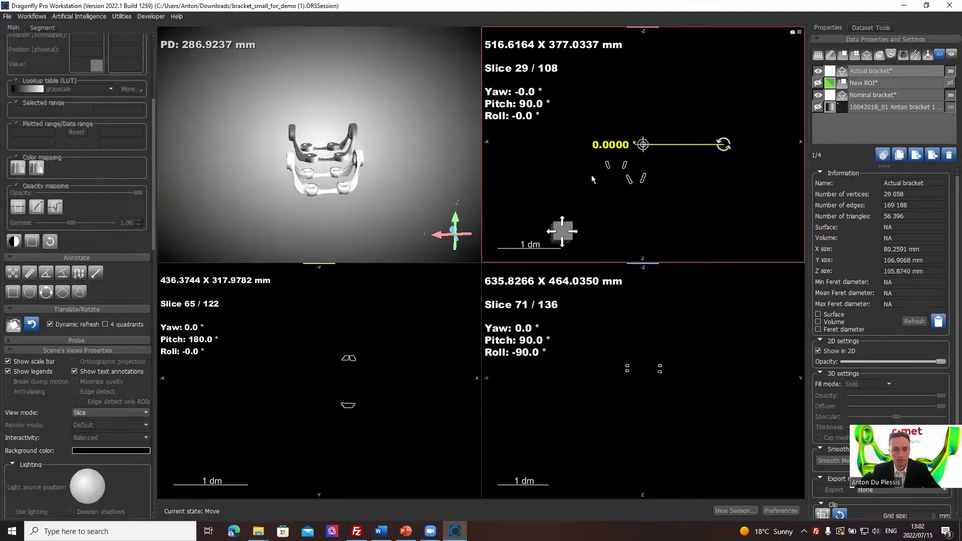
left_click_drag(563, 231, 547, 222)
Maximize the 3D view with the bracket enlarged and turned to face the front
left_click(384, 201)
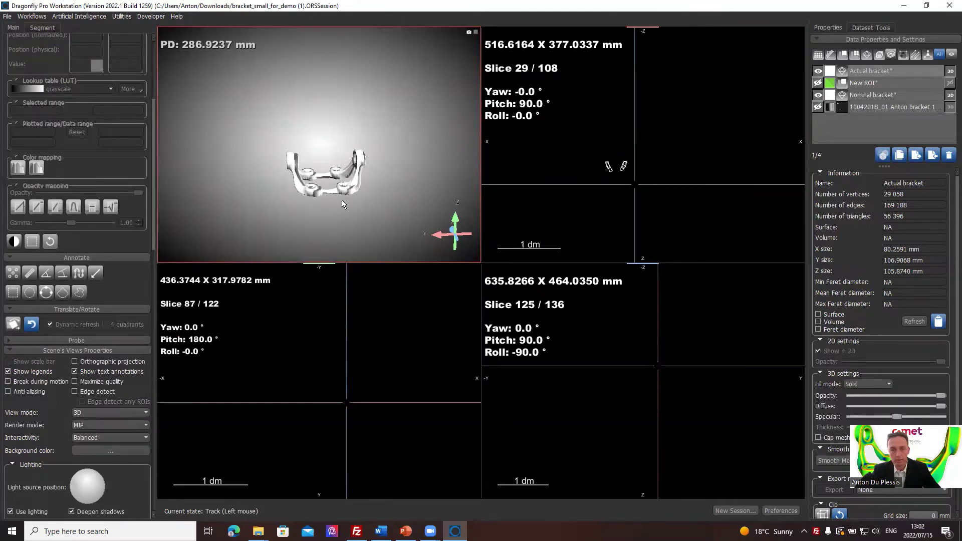
right_click_drag(309, 198, 358, 257)
left_click_drag(358, 257, 336, 209)
double_click(319, 209)
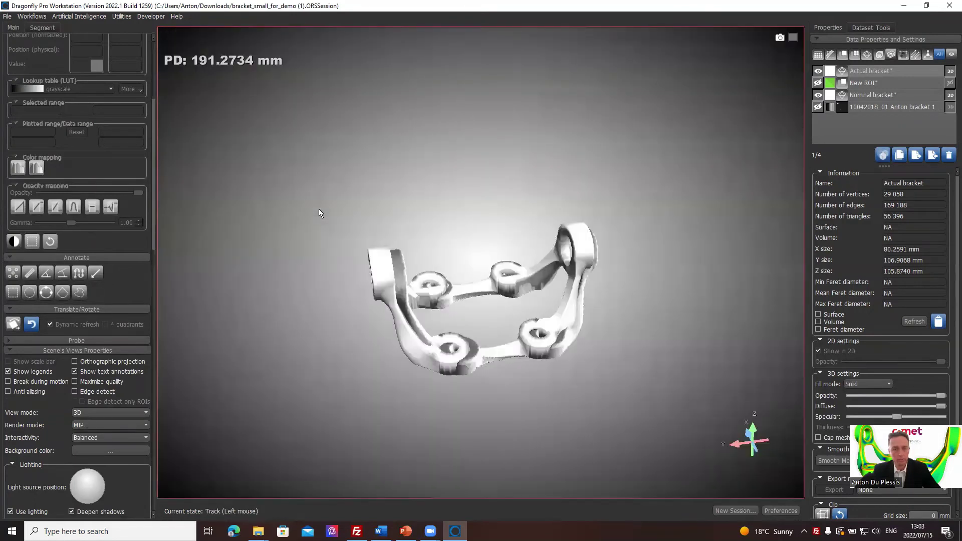
left_click_drag(520, 406, 506, 351)
left_click_drag(542, 409, 494, 402)
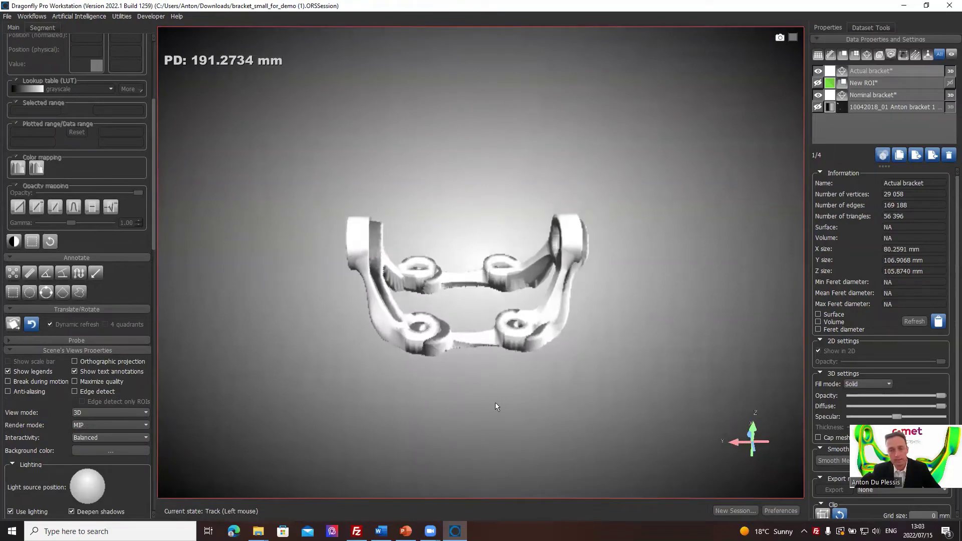
left_click(898, 75)
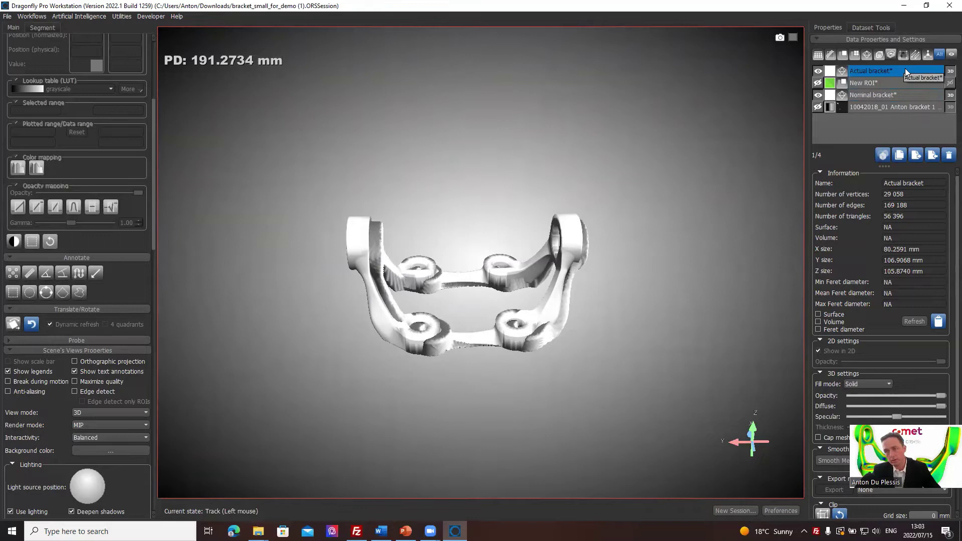
Register the Actual bracket onto the Nominal bracket reference with Mesh Registration
right_click(905, 68)
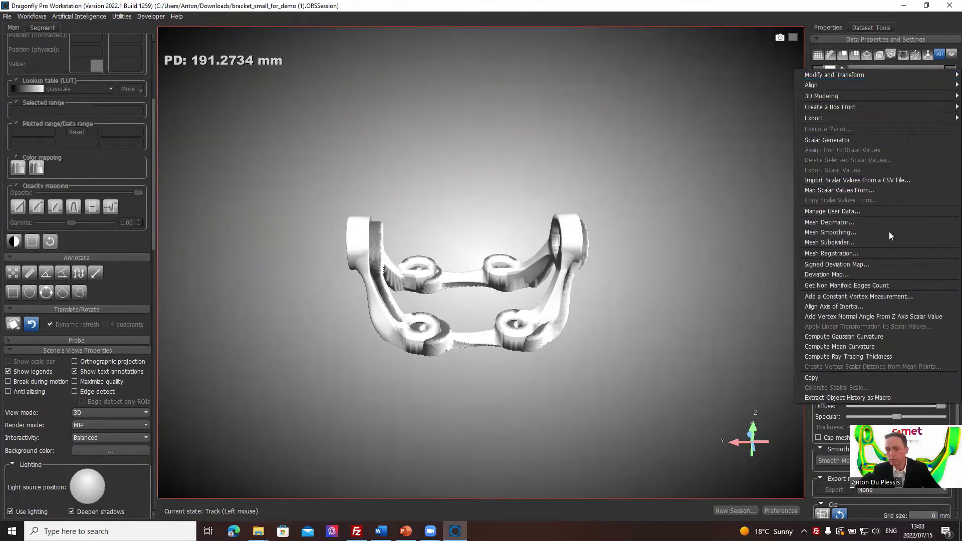
left_click(865, 255)
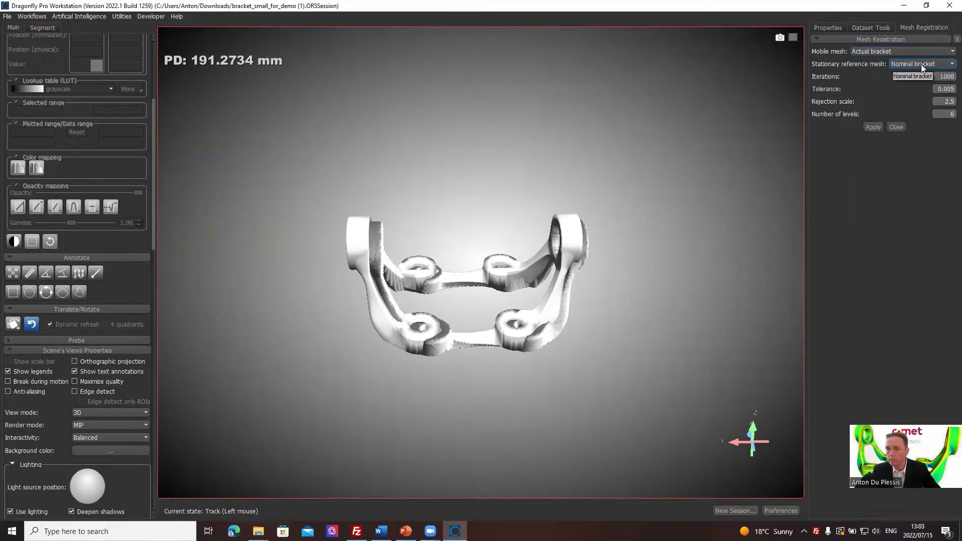
left_click(873, 127)
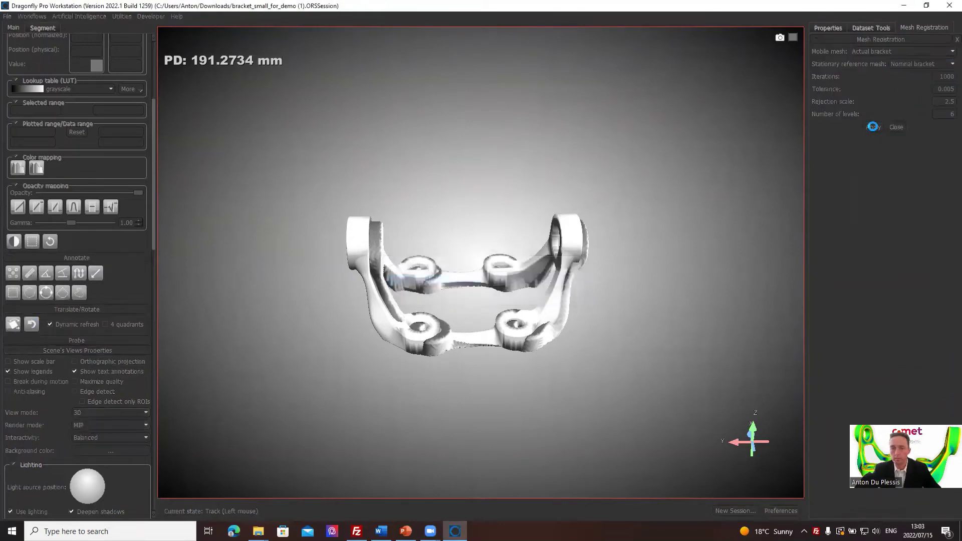
left_click_drag(471, 387, 469, 303)
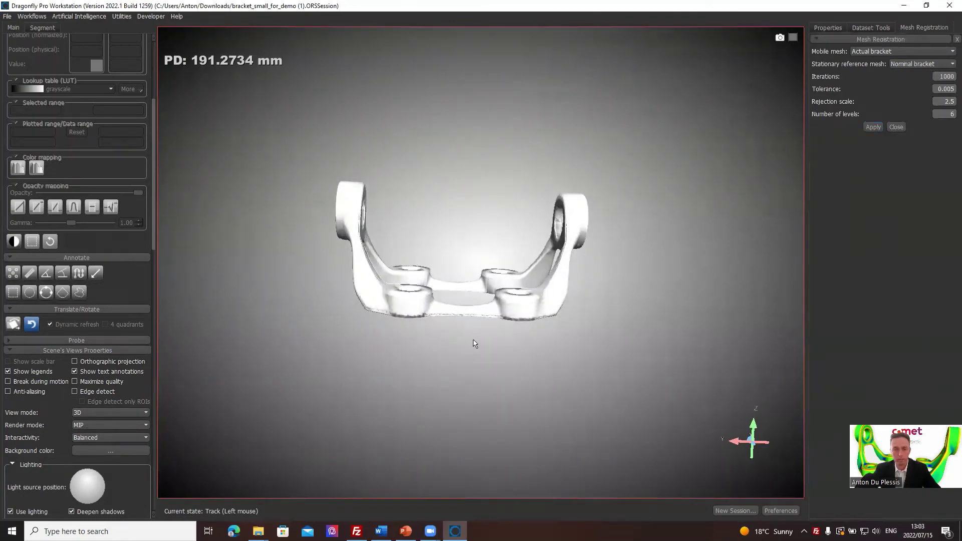
Compute a signed deviation map of the registered bracket against the Nominal bracket
double_click(438, 200)
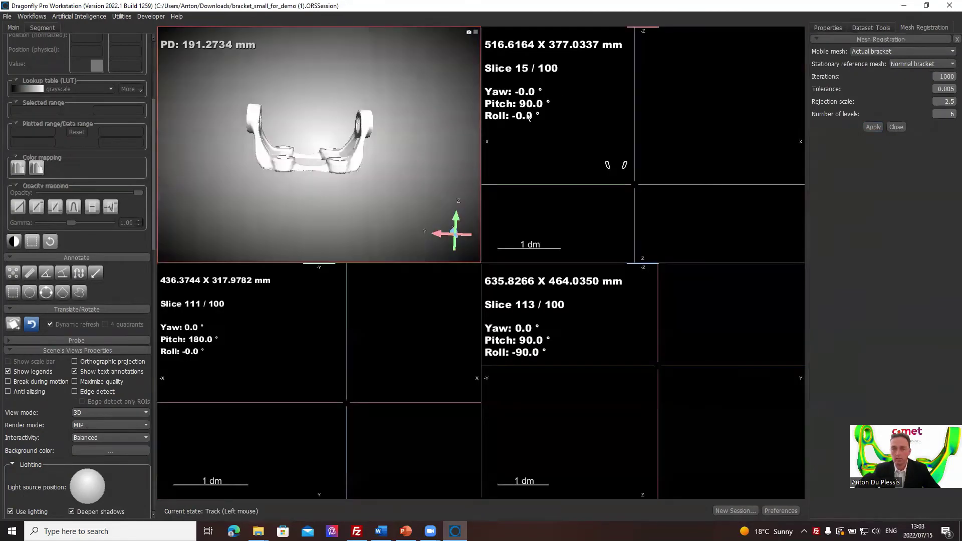
left_click(839, 29)
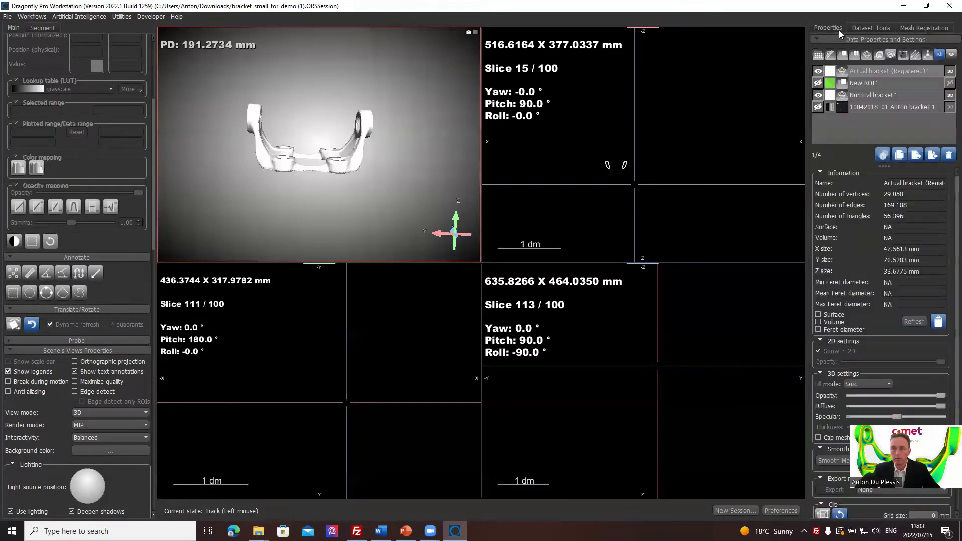
right_click(889, 70)
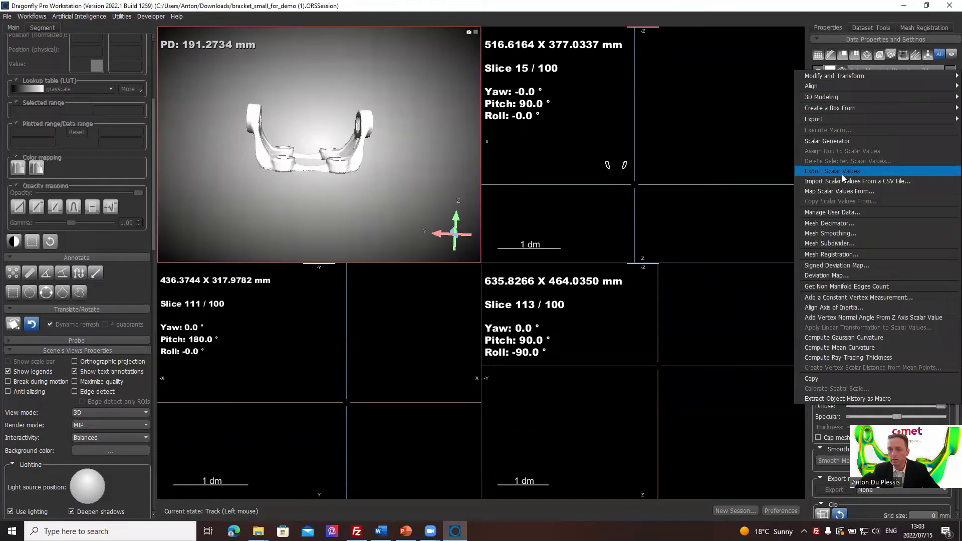
left_click(846, 265)
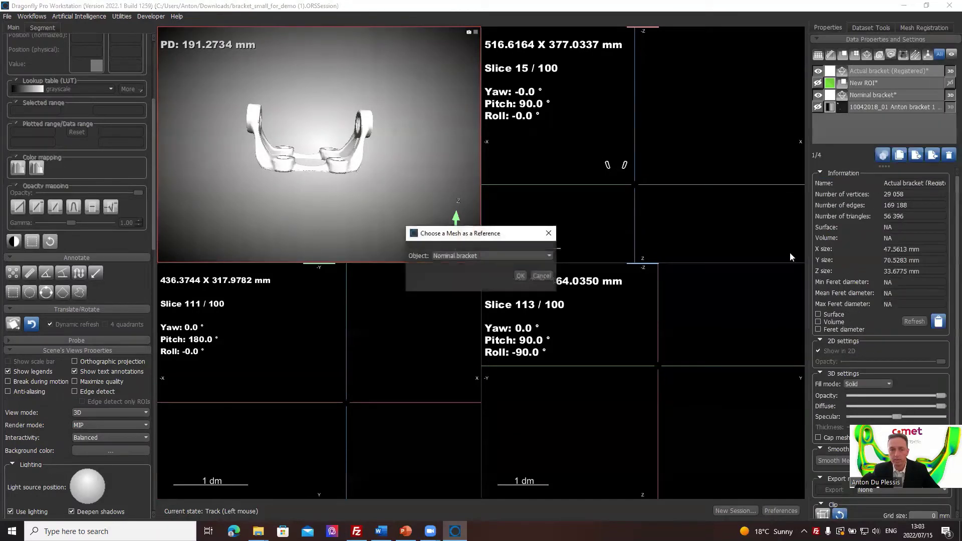
left_click(520, 276)
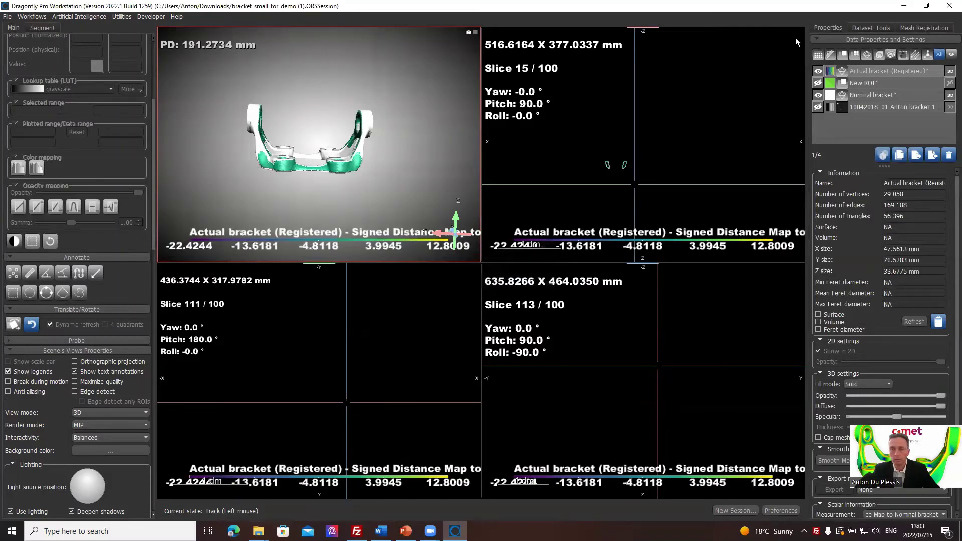
Hide the Nominal bracket and maximize the 3D view of the coloured bracket
left_click(818, 95)
left_click_drag(326, 101, 299, 198)
double_click(320, 213)
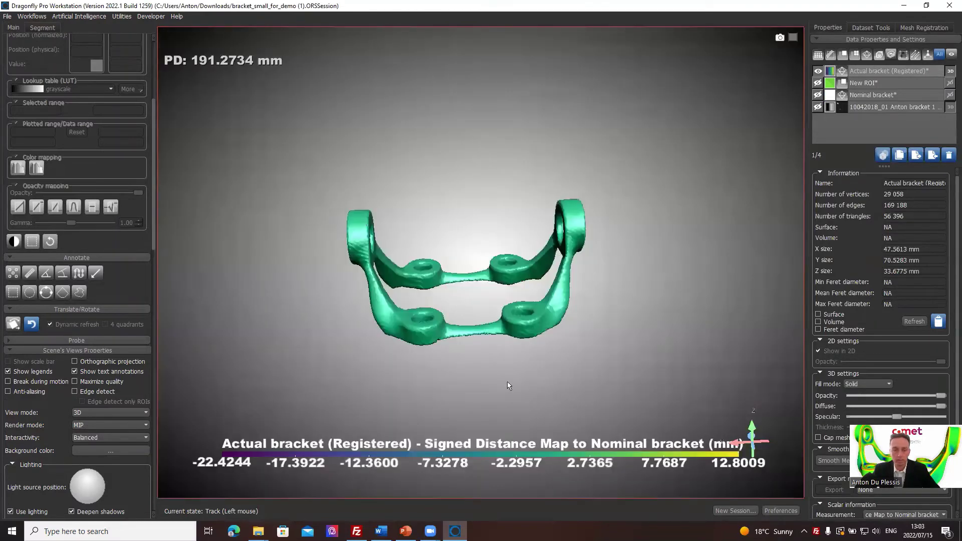
double_click(898, 73)
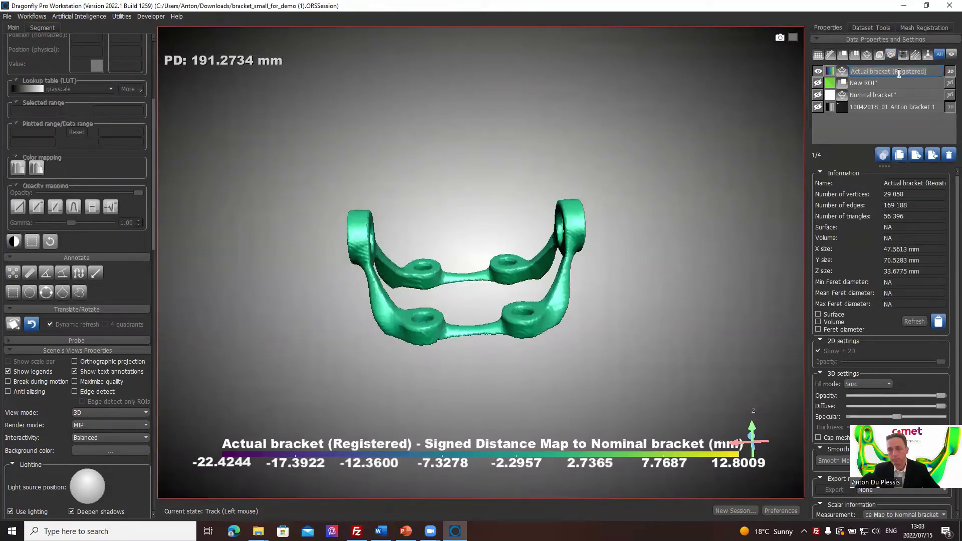
key("Return")
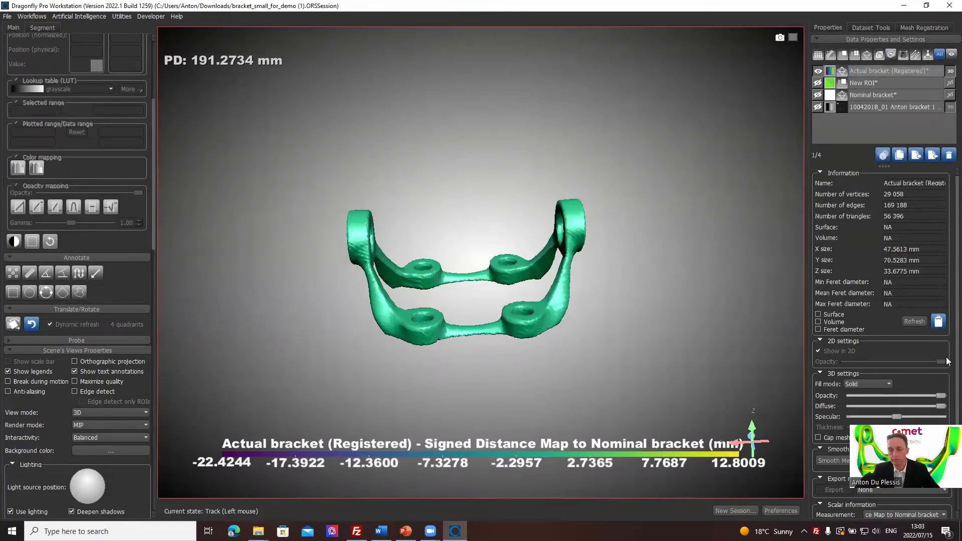
scroll(930, 349, "down", 3)
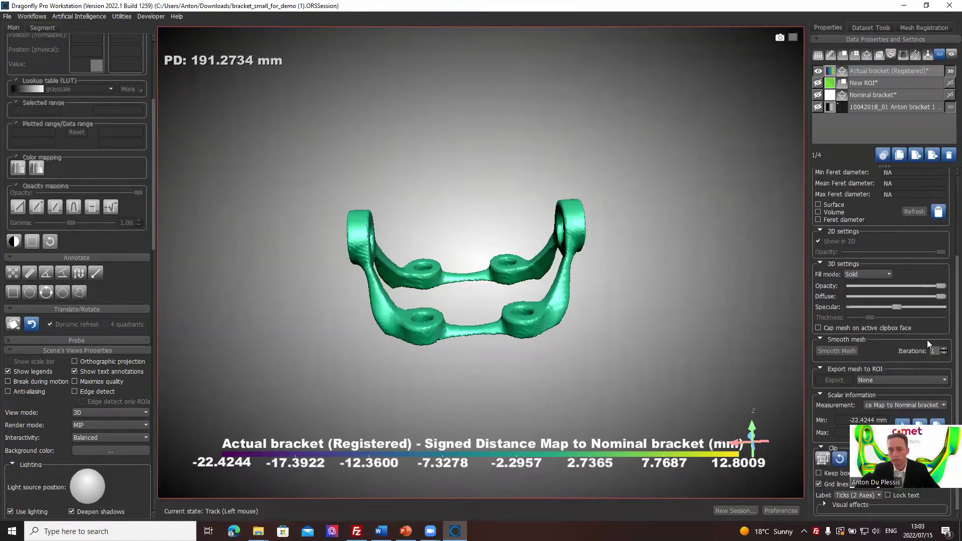
Rename the measurement 'Nominal actual comparison' and the bracket layer 'Deviation', keeping it visible
triple_click(916, 405)
type("Nom")
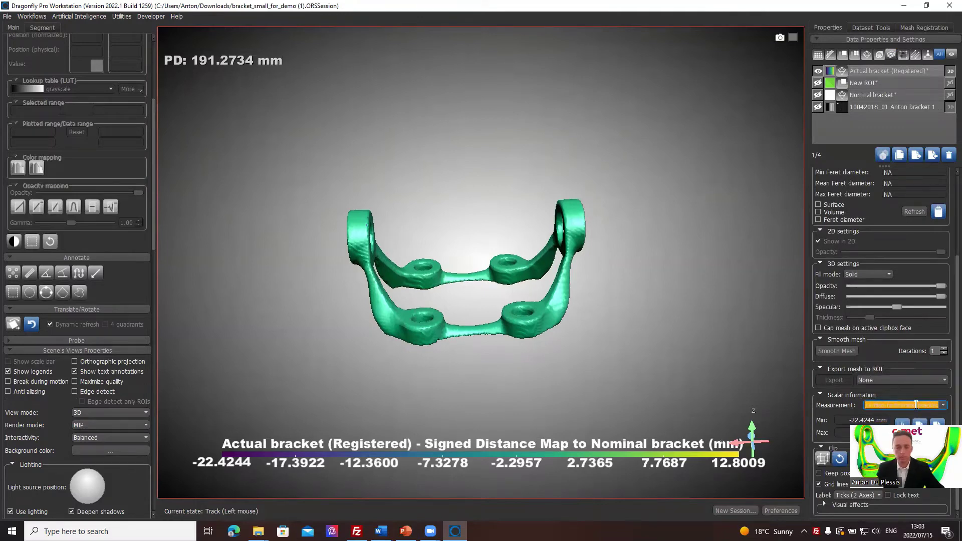
type("inal ")
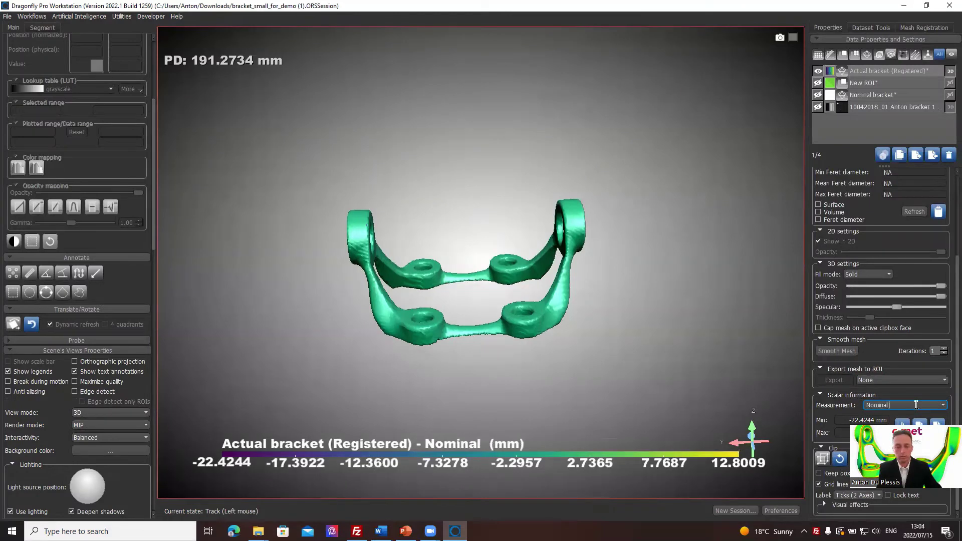
type("actual comparison")
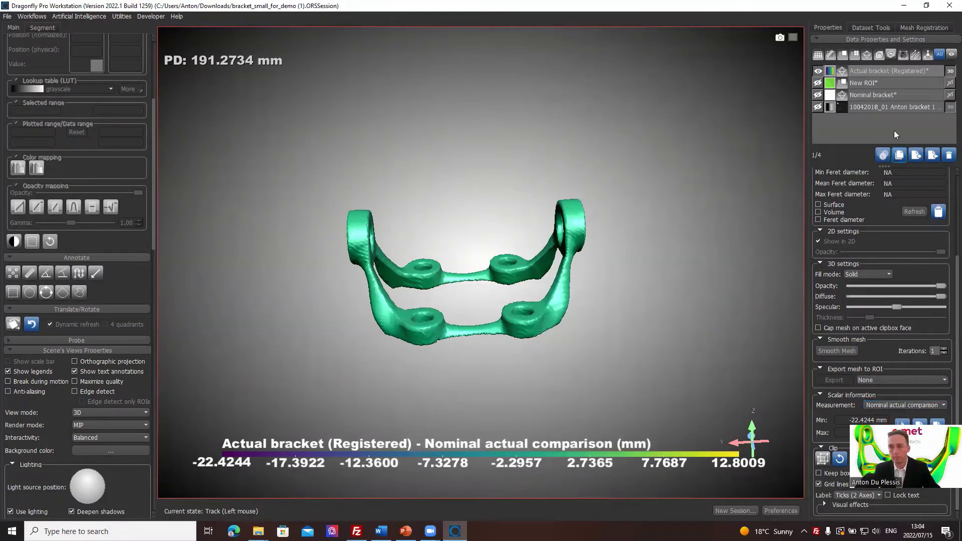
double_click(938, 69)
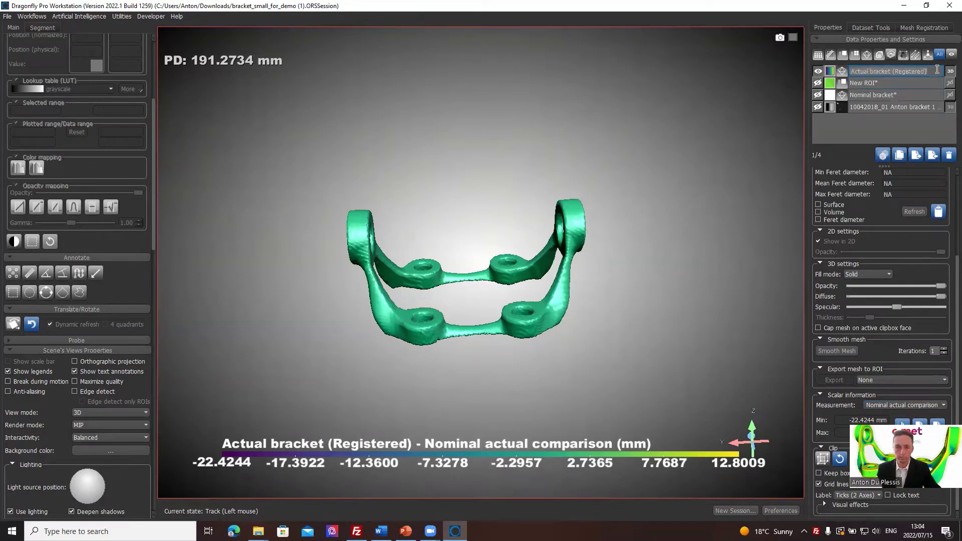
type("Devi")
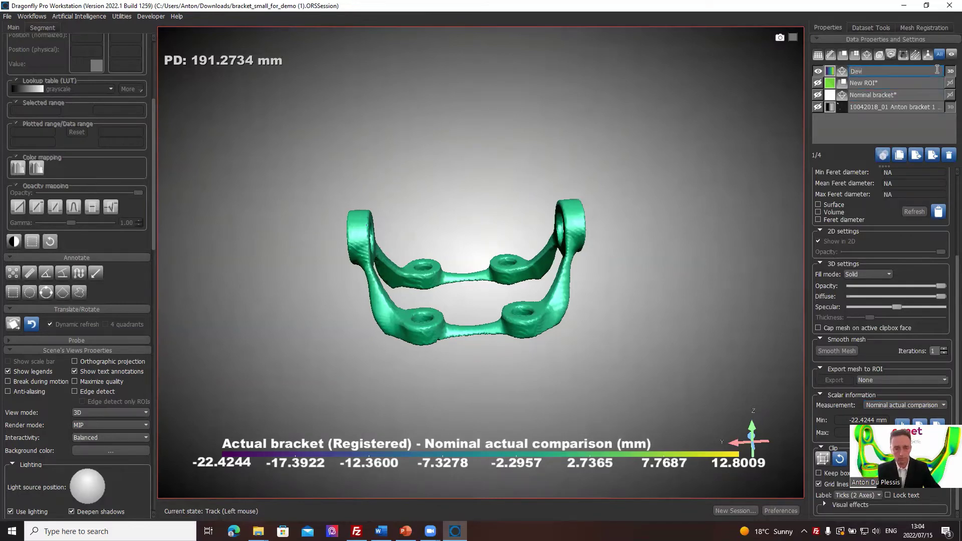
type("ation")
key("Return")
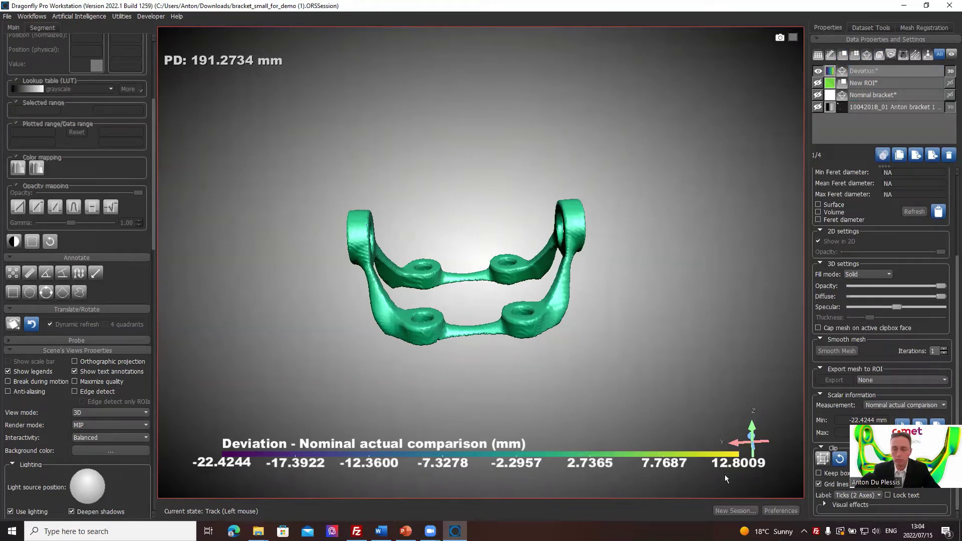
left_click(817, 71)
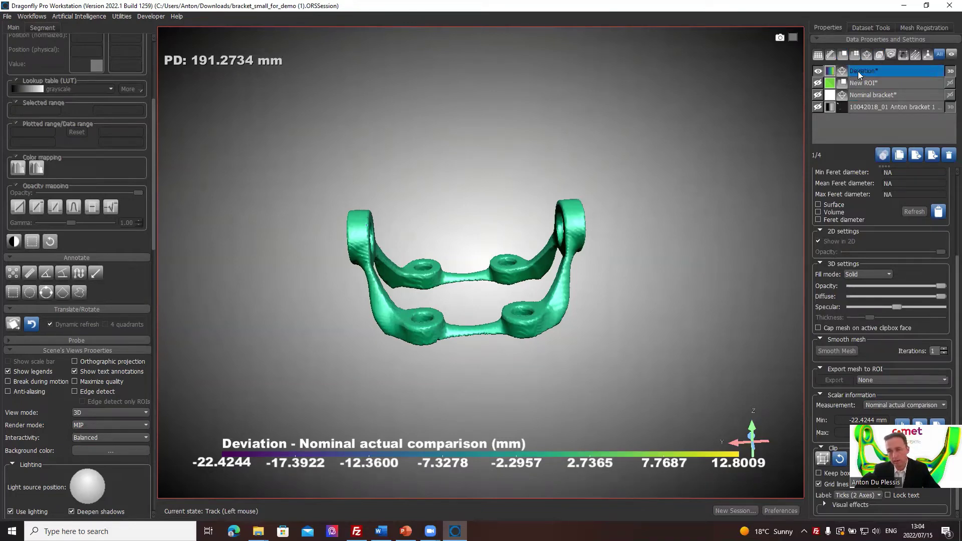
Open the Deviation layer's measurement inspector and set the range from -1 to 1 mm
left_click(854, 72)
right_click(866, 73)
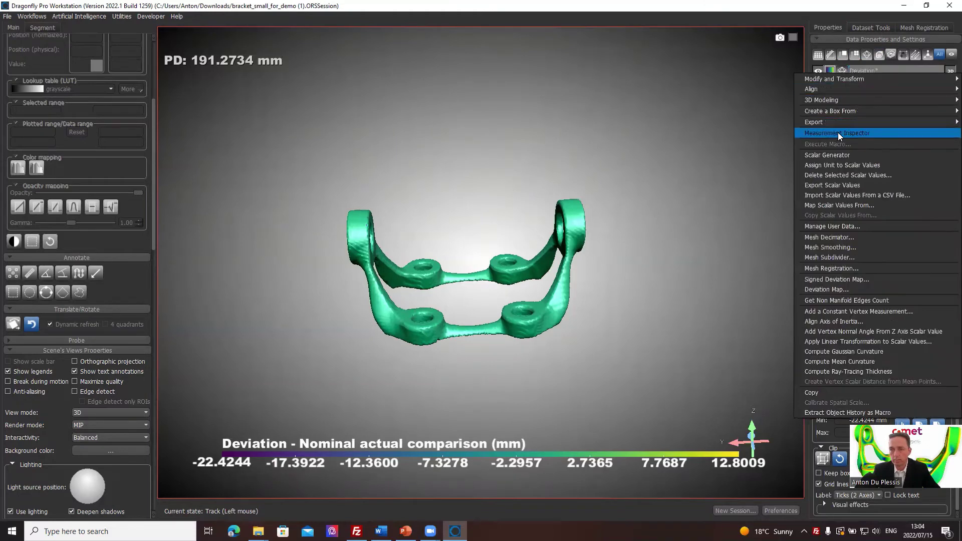
left_click(838, 132)
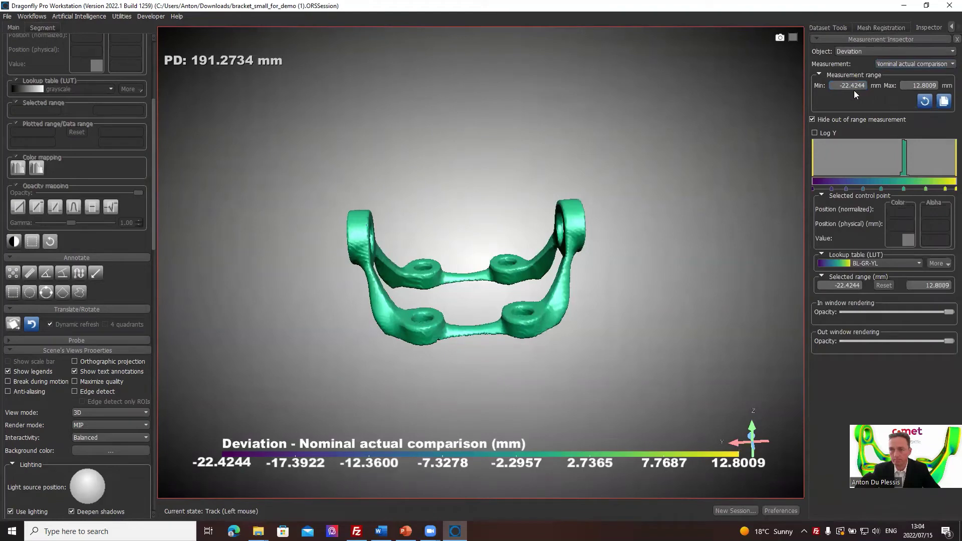
double_click(841, 84)
left_click(896, 86)
key("BackSpace")
key("BackSpace")
key("BackSpace")
key("BackSpace")
key("BackSpace")
key("BackSpace")
key("BackSpace")
key("BackSpace")
type("-1")
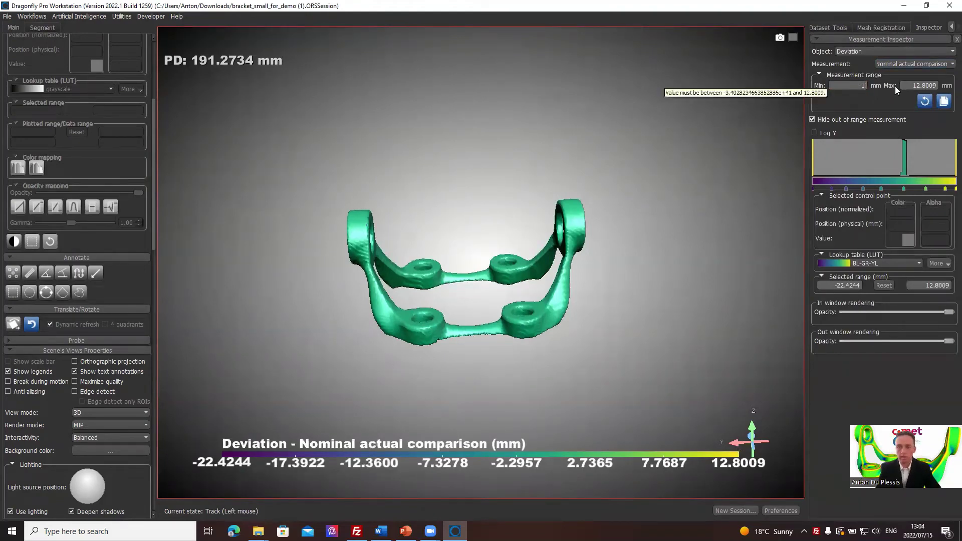
key("Tab")
type("1")
key("Return")
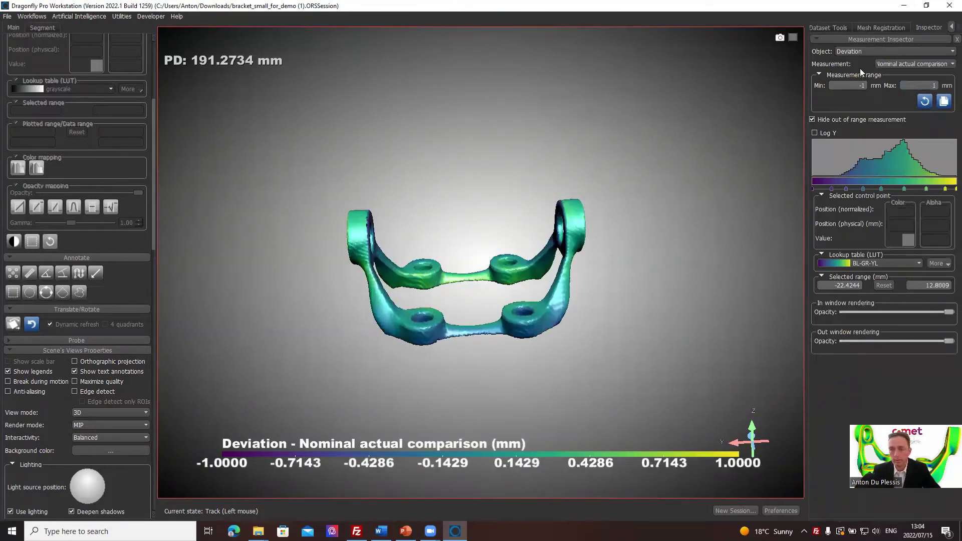
Switch the colour map to temperature and flip its control points horizontally
left_click(910, 262)
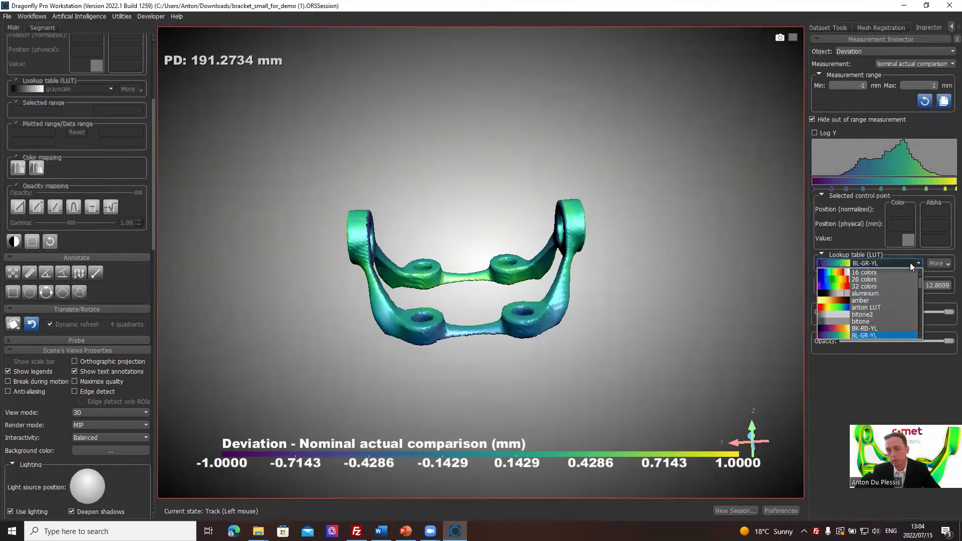
scroll(883, 301, "down", 10)
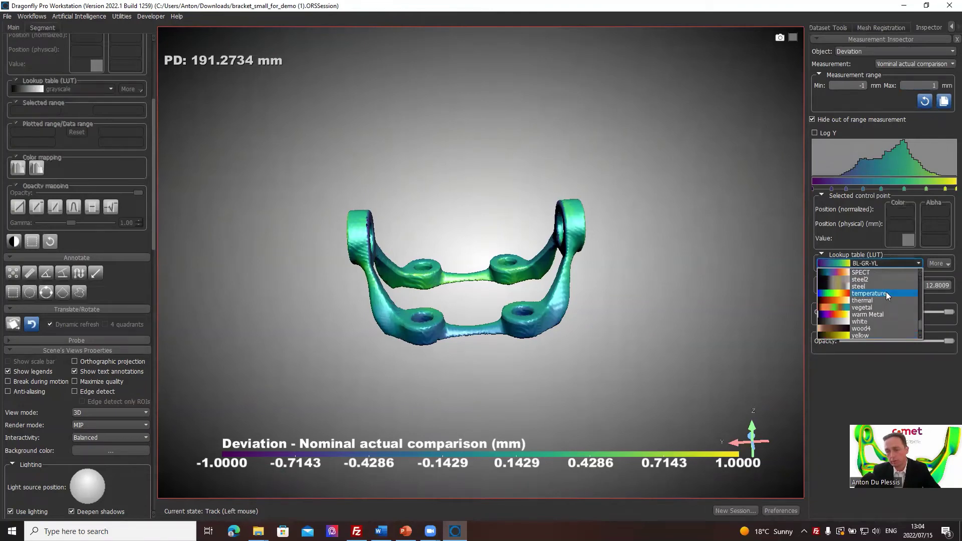
left_click(886, 293)
left_click_drag(431, 400, 431, 374)
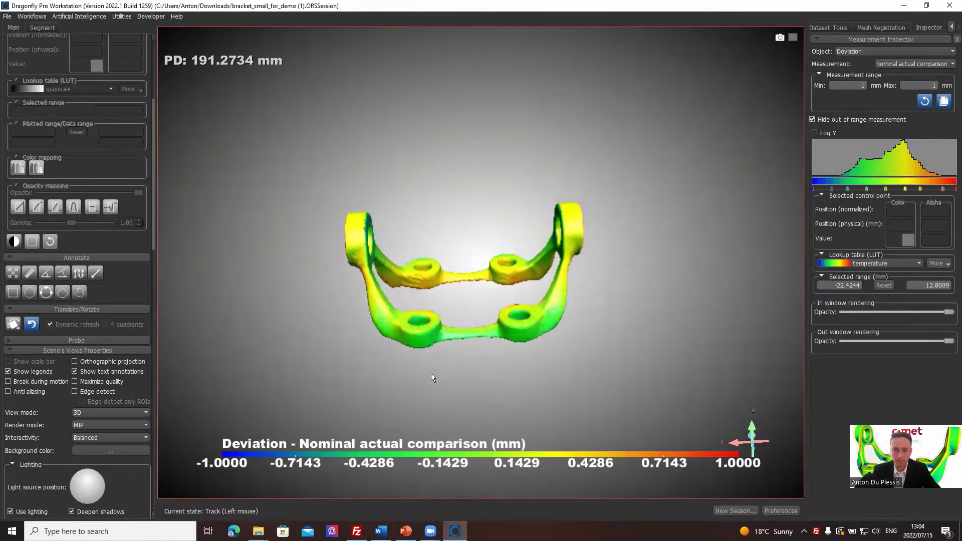
left_click(948, 264)
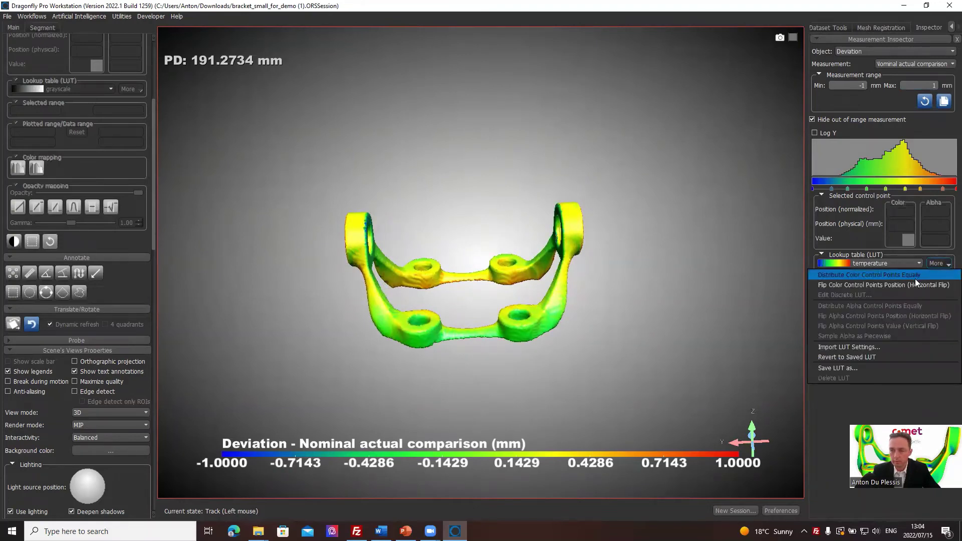
left_click(885, 286)
Zoom in on the bracket and bring up the data layers list
left_click_drag(418, 371, 493, 358)
scroll(602, 149, "up", 3)
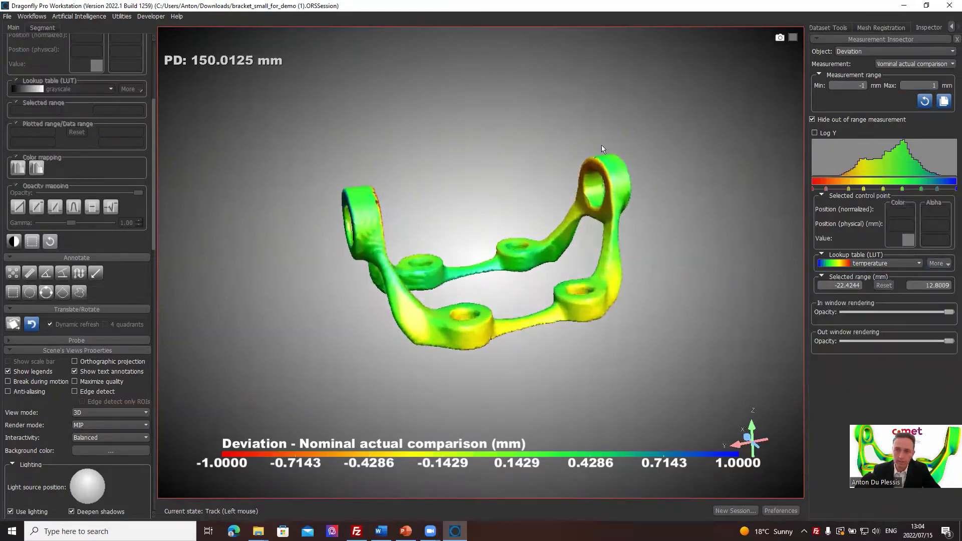
left_click(834, 28)
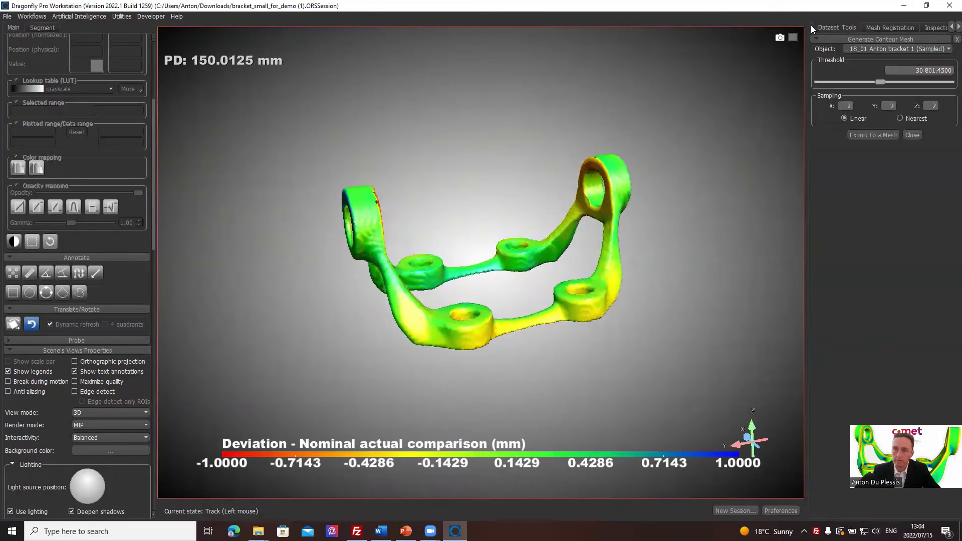
left_click(812, 27)
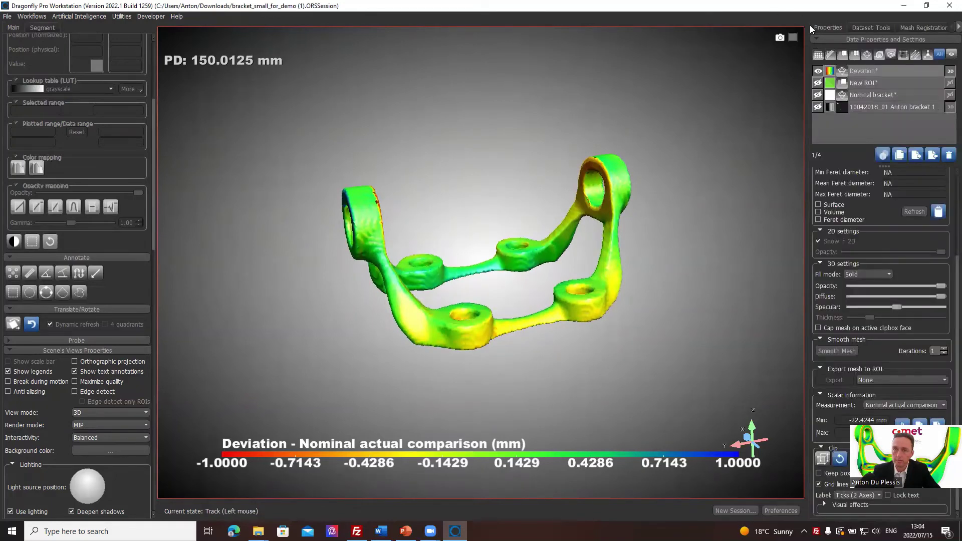
Show the nominal CAD bracket, rotate to compare it with the deviation map, then hide it
left_click(819, 94)
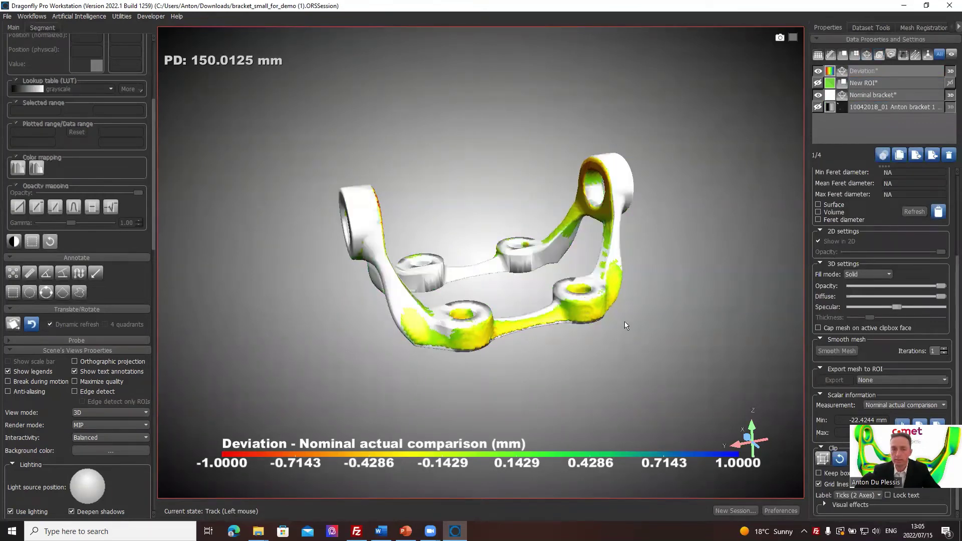
left_click_drag(624, 321, 514, 380)
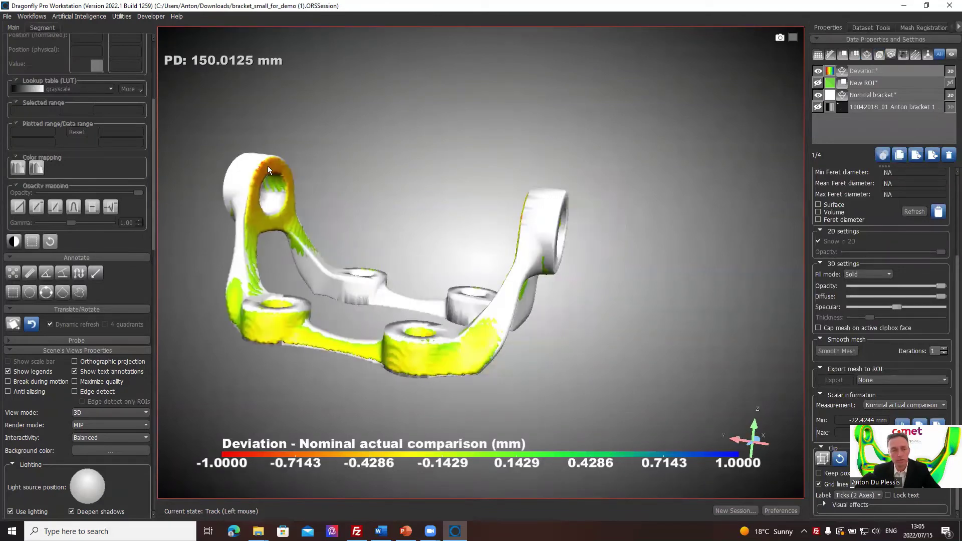
left_click_drag(215, 306, 272, 324)
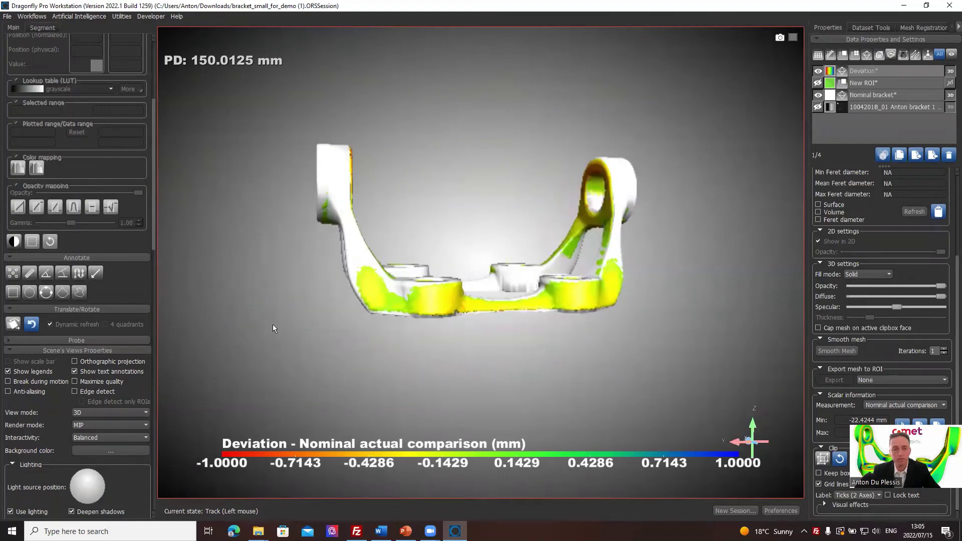
left_click_drag(462, 176, 456, 221)
left_click_drag(772, 174, 820, 127)
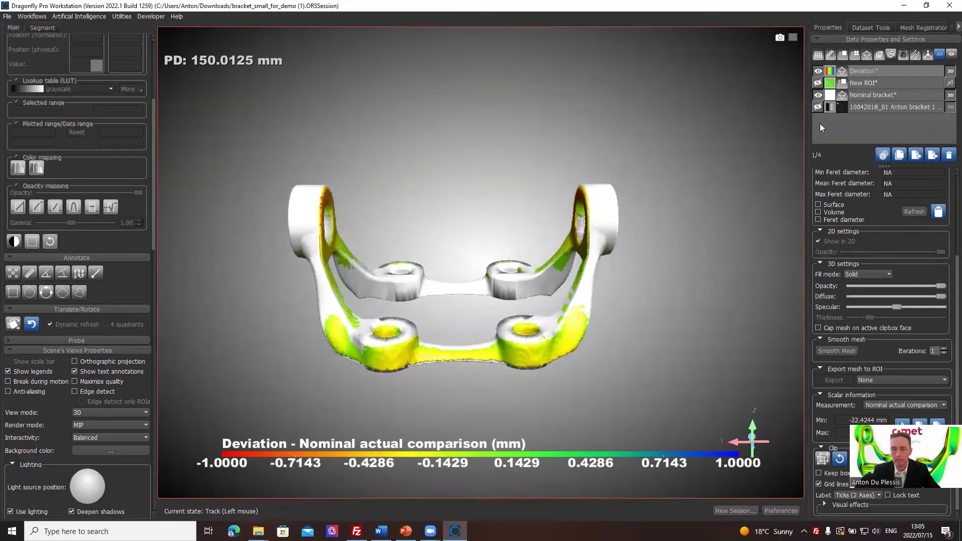
left_click(818, 95)
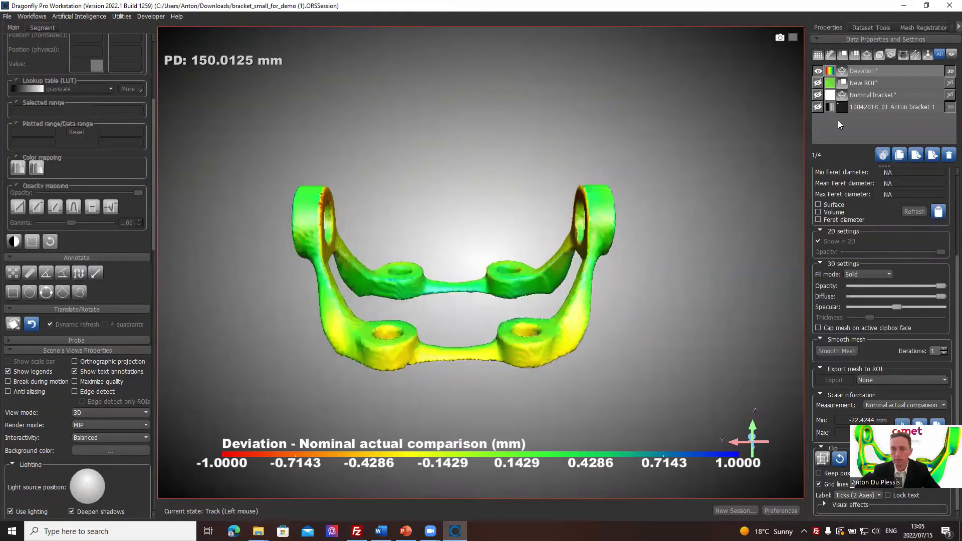
left_click_drag(454, 235, 464, 236)
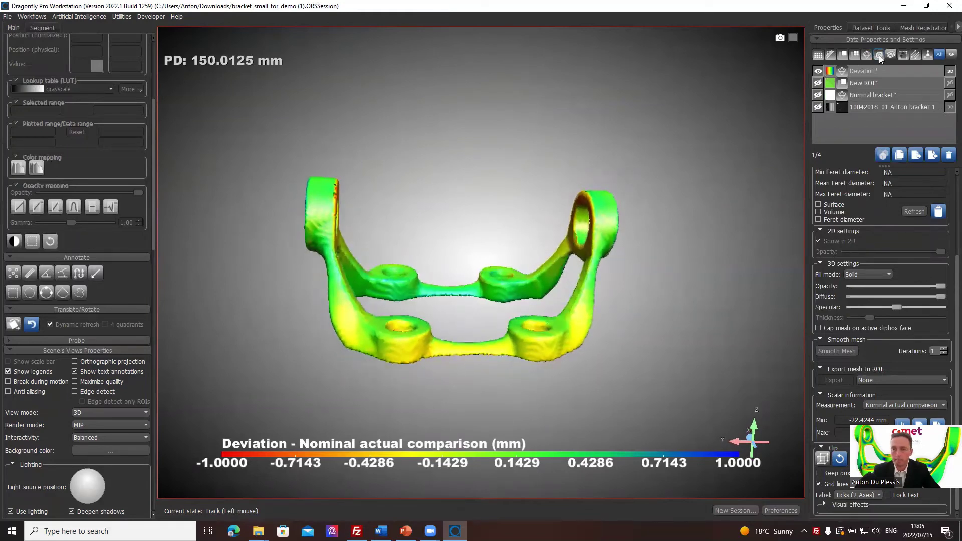
In the measurement inspector, set the deviation range to -0.5 to 0.5 mm
left_click(958, 26)
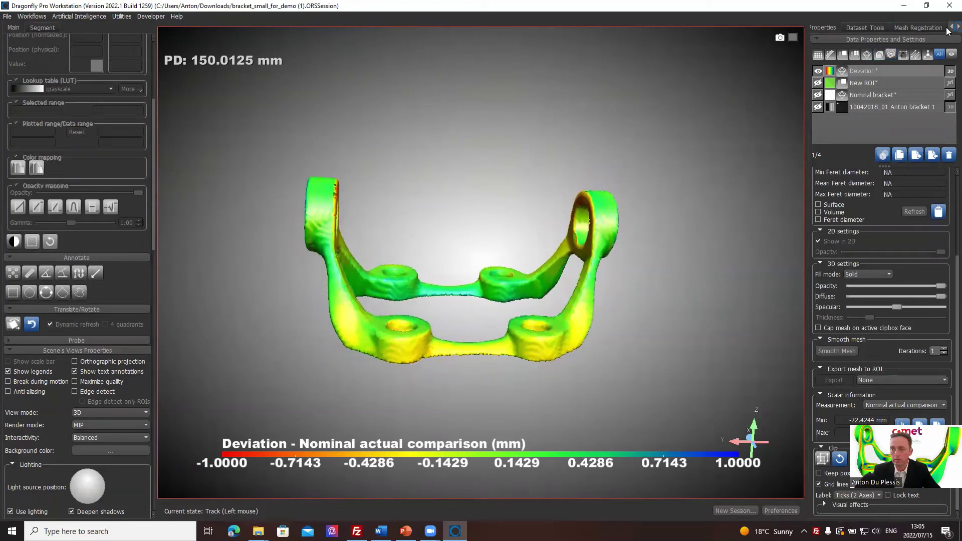
left_click(958, 26)
left_click(926, 28)
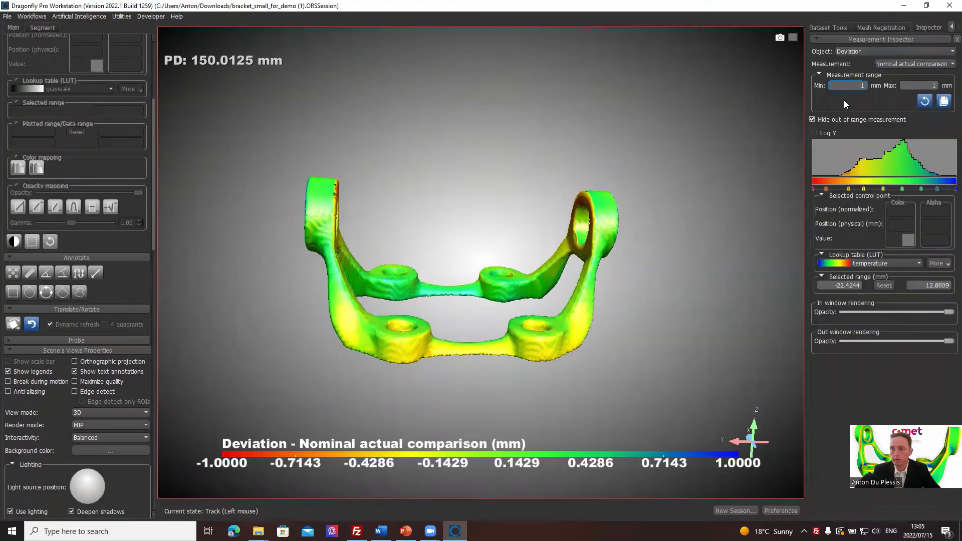
triple_click(859, 85)
key("BackSpace")
left_click(902, 85)
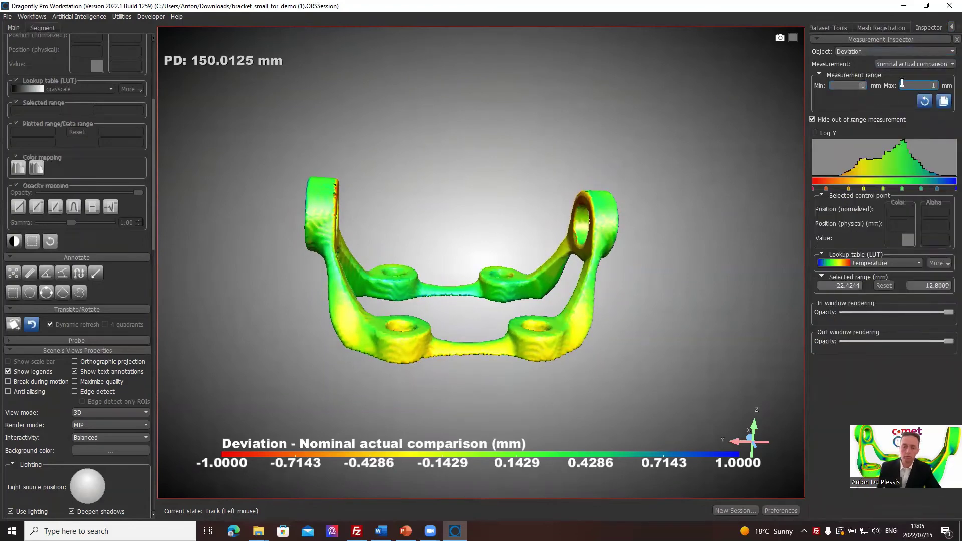
type("-0.5")
key("Return")
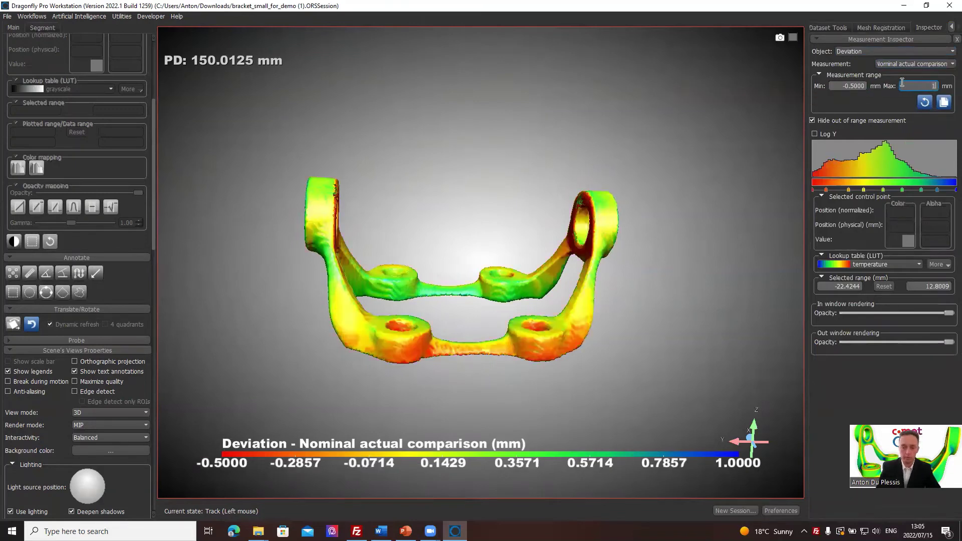
type("0.5")
key("Return")
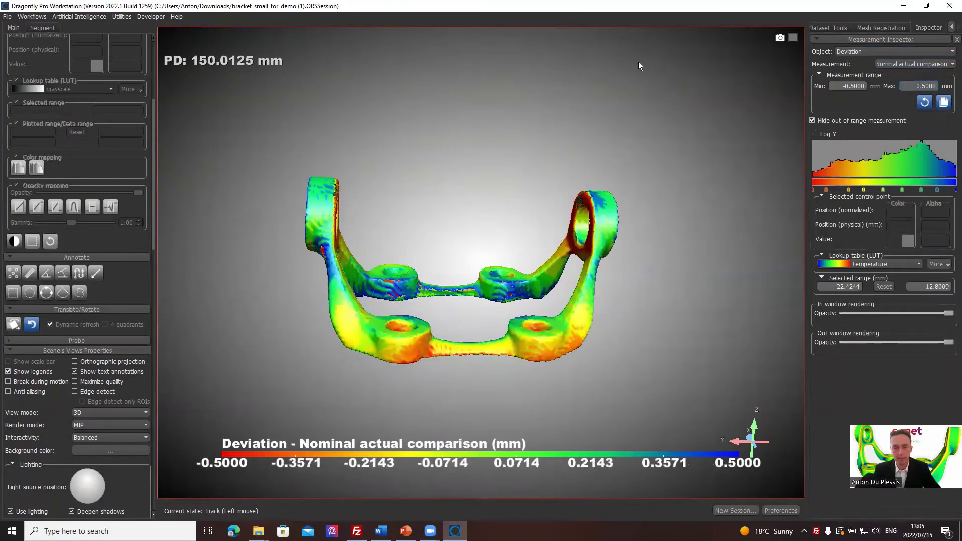
left_click_drag(441, 126, 558, 221)
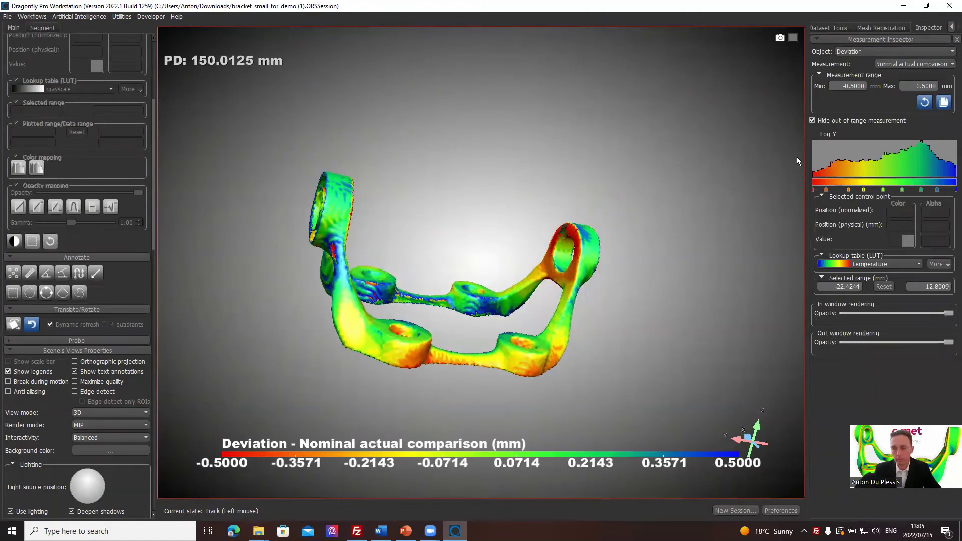
Uncheck Hide out of range measurement so out-of-range areas show red and blue
left_click(813, 121)
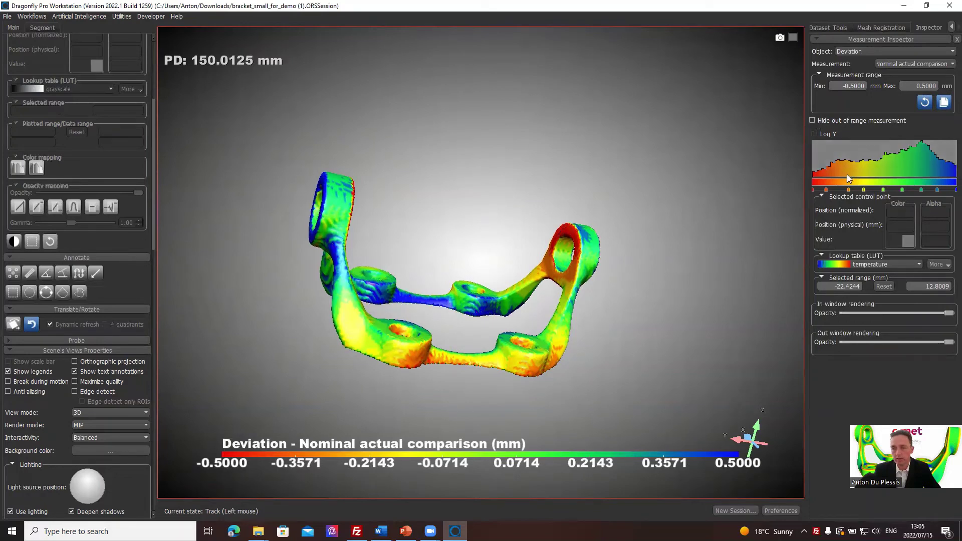
left_click(813, 119)
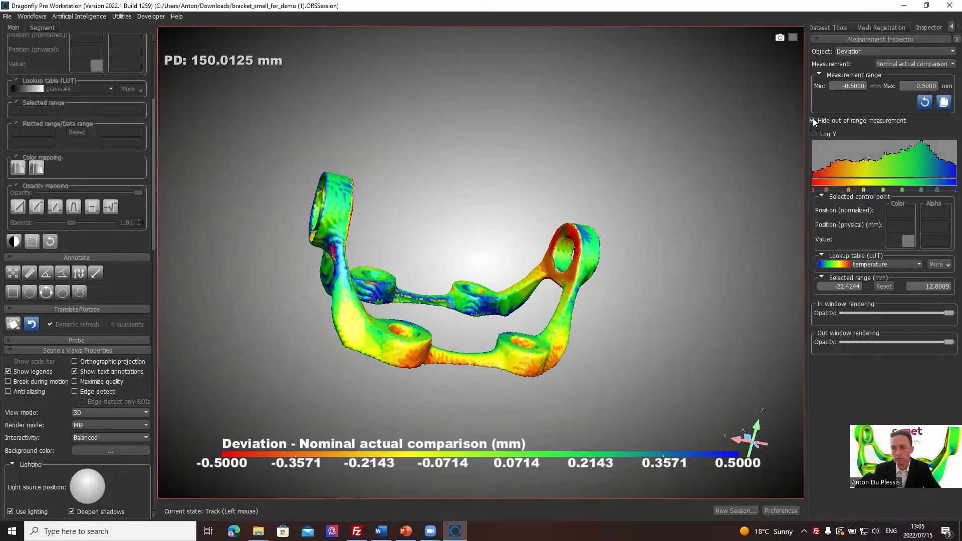
left_click(813, 120)
left_click_drag(451, 209, 453, 212)
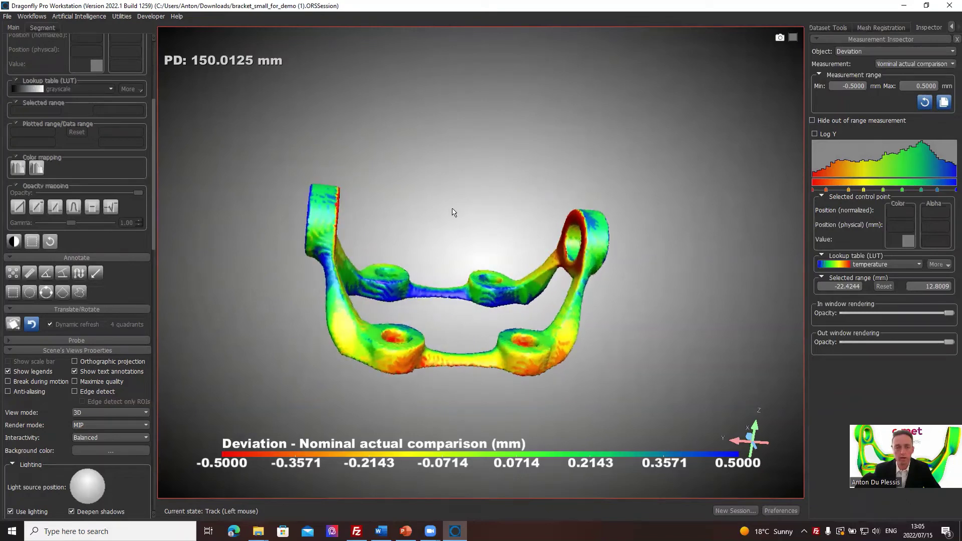
scroll(457, 177, "down", 2)
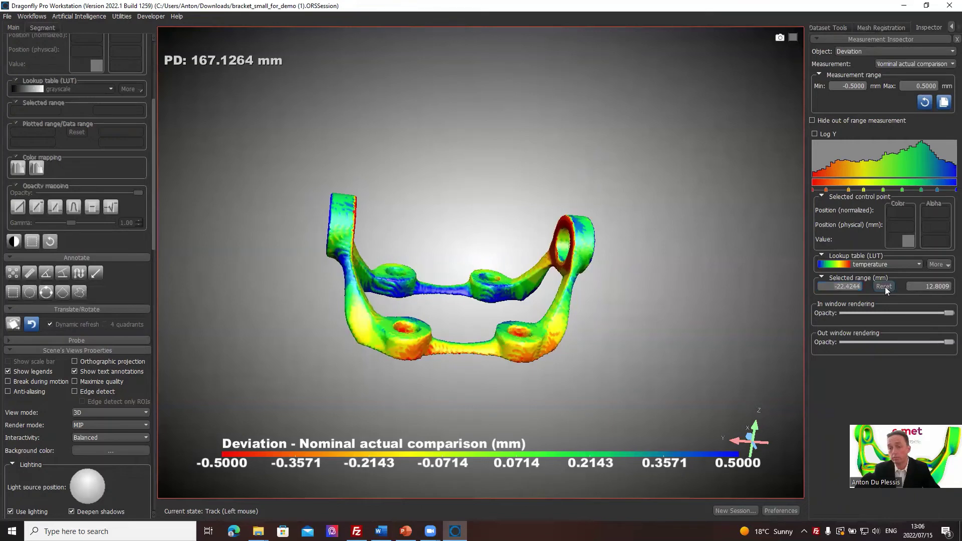
Enter selected range values -0.5 and 1, lower Out window opacity, and switch to four-view layout
type("-0")
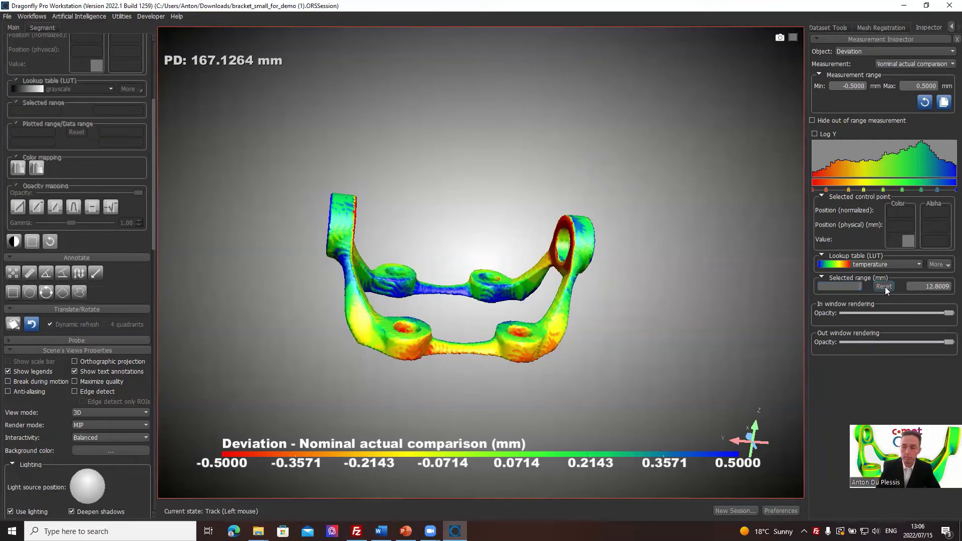
type(".5")
key("Tab")
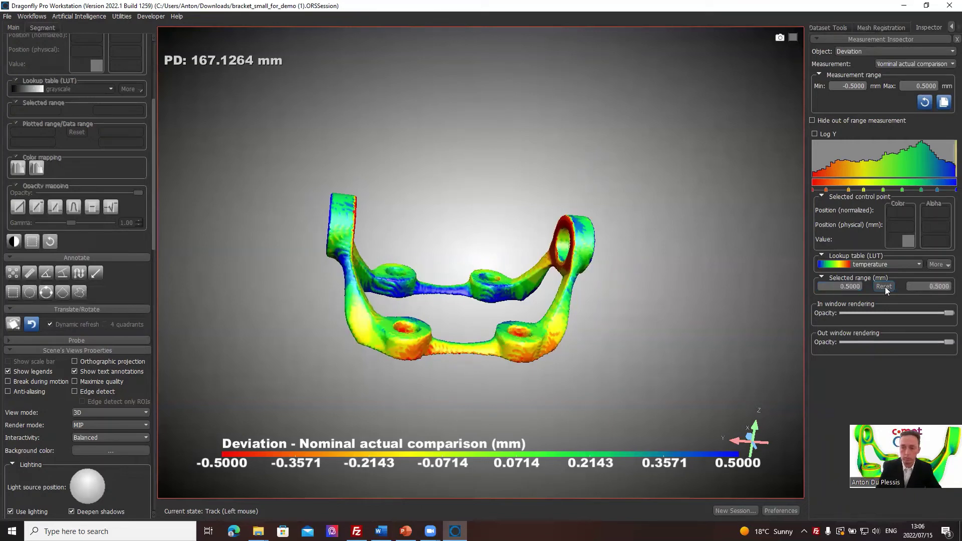
type("1")
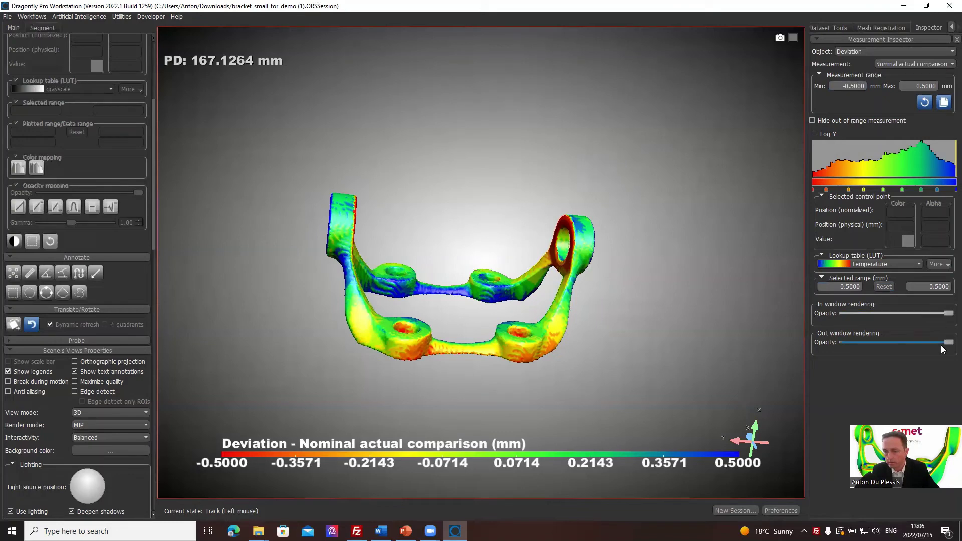
left_click_drag(946, 343, 948, 313)
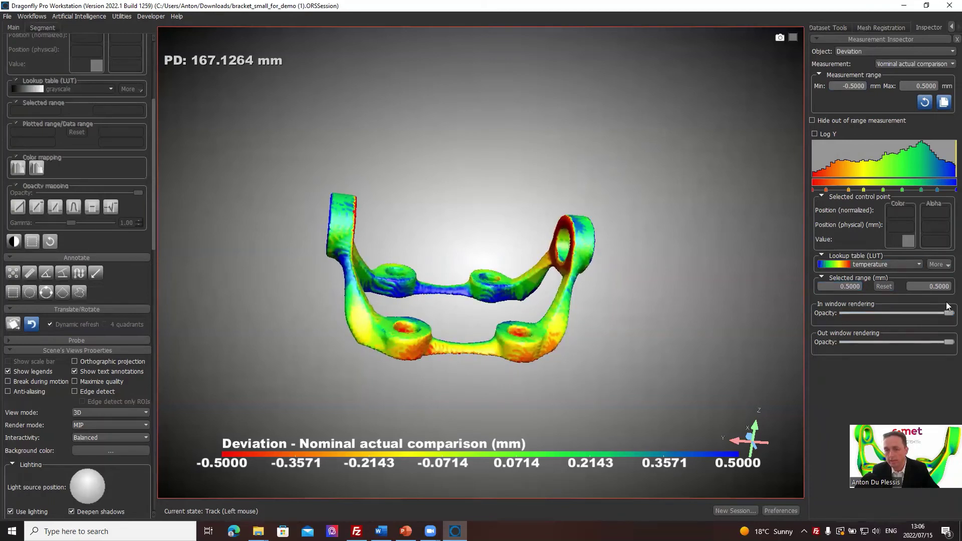
double_click(625, 249)
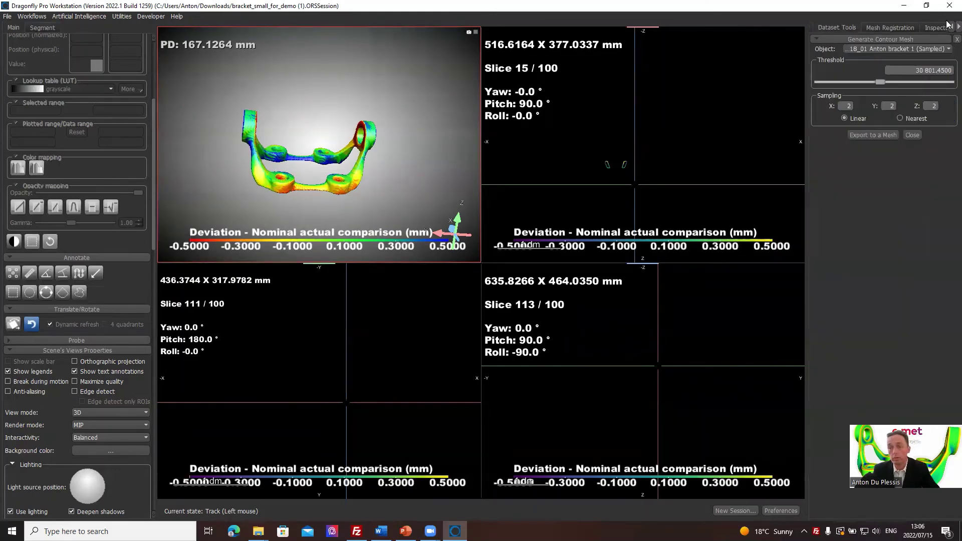
Hide the deviation map and show the original CT scan volume, rotated to face front
left_click(834, 29)
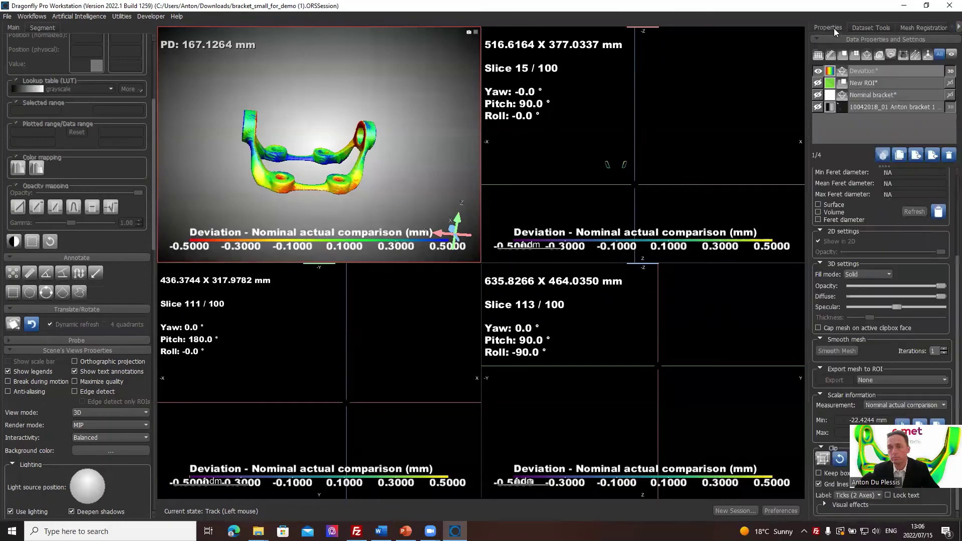
left_click(818, 71)
left_click(867, 98)
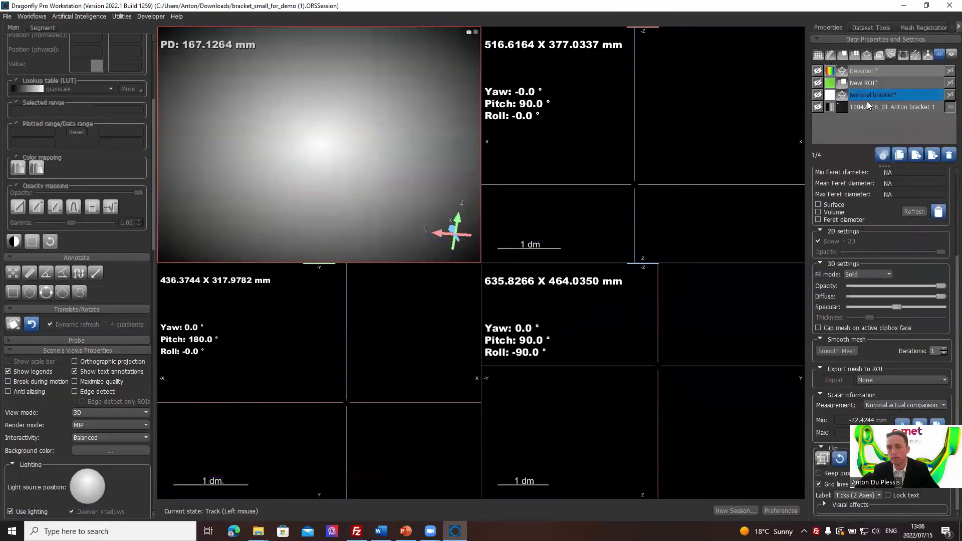
left_click(818, 107)
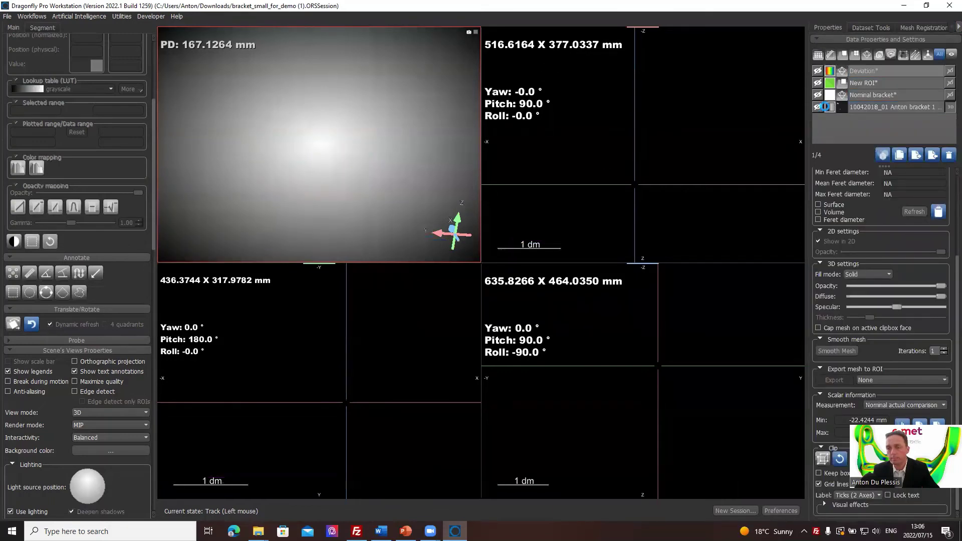
left_click(890, 107)
left_click_drag(301, 138, 323, 190)
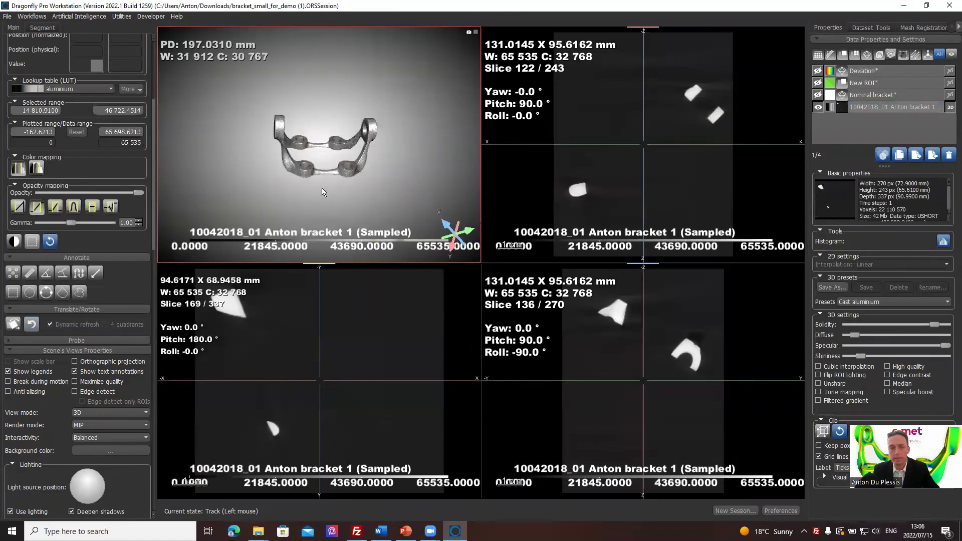
Show the Deviation mesh again, duplicate it, and toggle the Deviation (Copied) mesh off and on
left_click(818, 71)
left_click(846, 71)
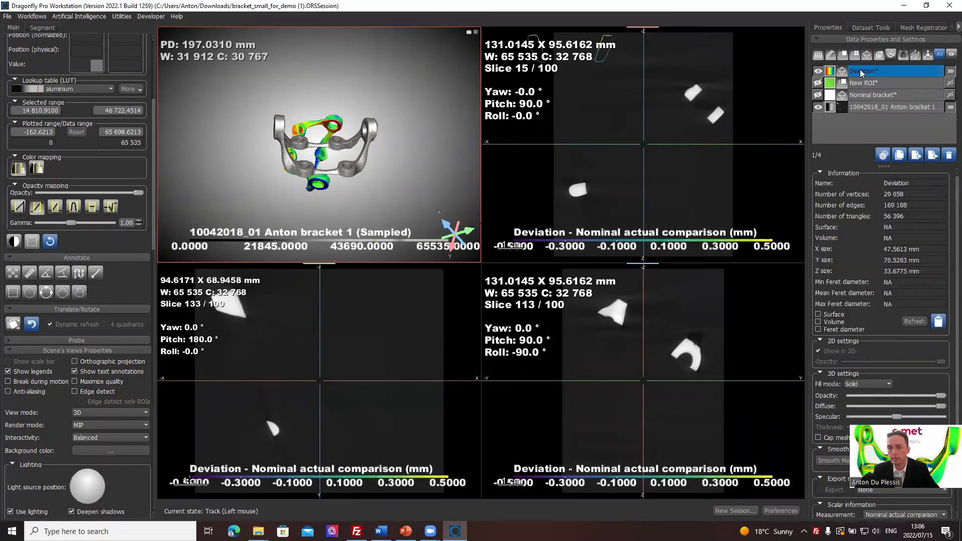
left_click(841, 73)
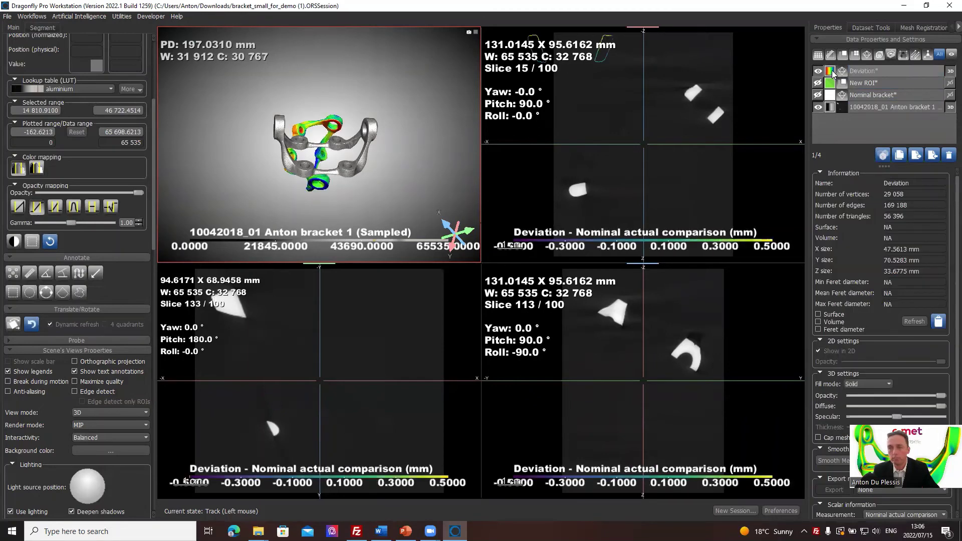
left_click(862, 73)
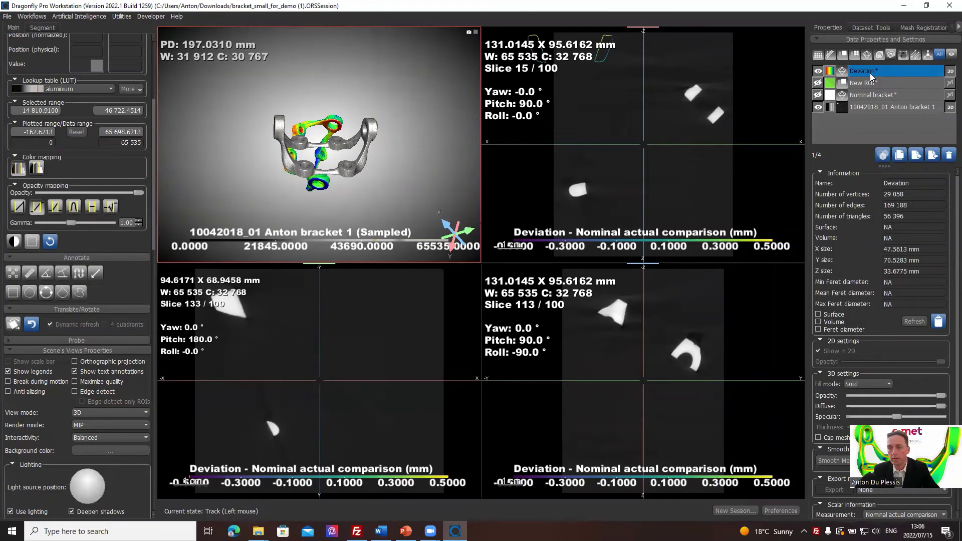
left_click(870, 74)
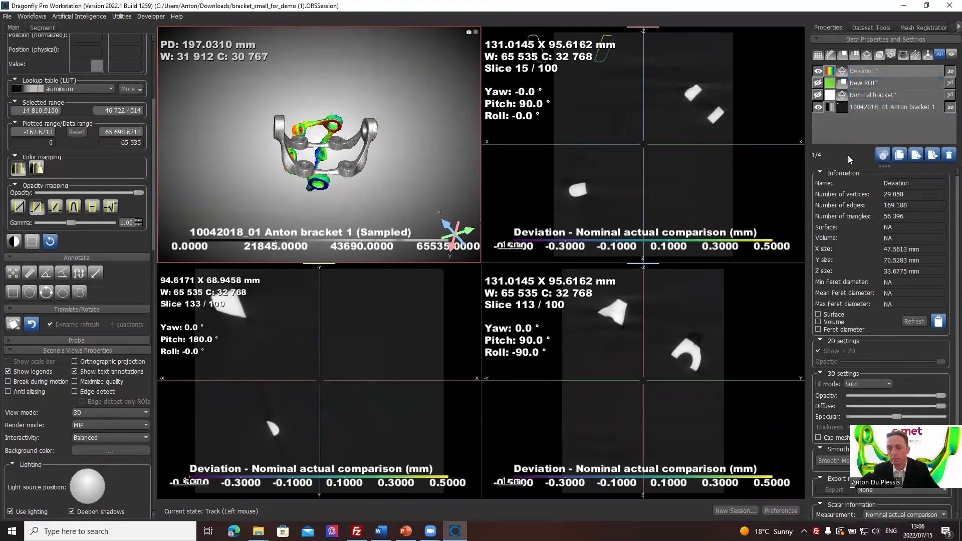
left_click(900, 155)
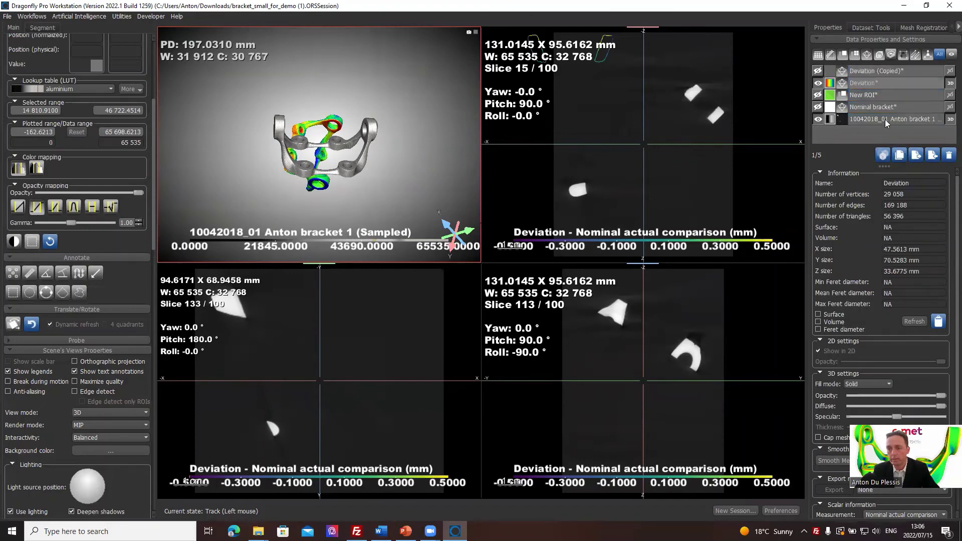
left_click(863, 74)
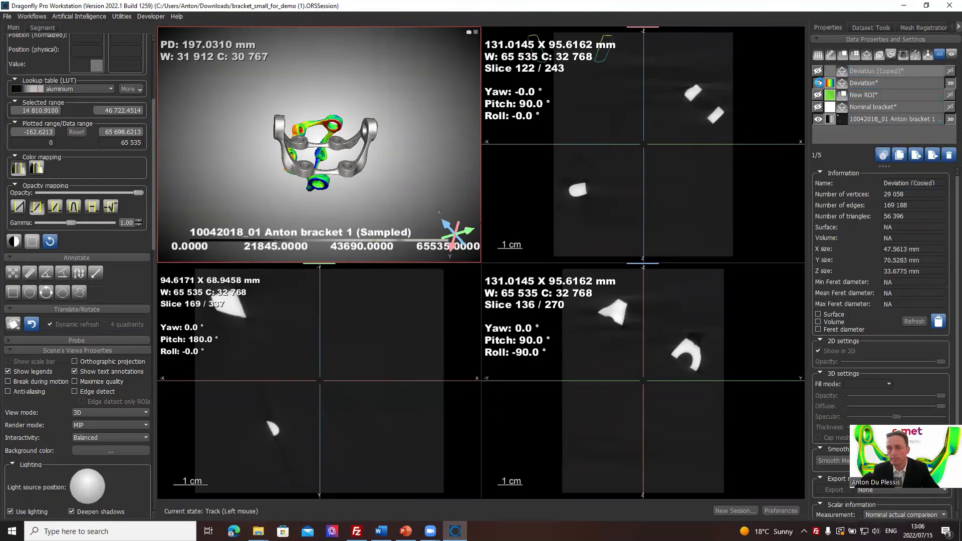
left_click(818, 83)
left_click(818, 71)
left_click(864, 71)
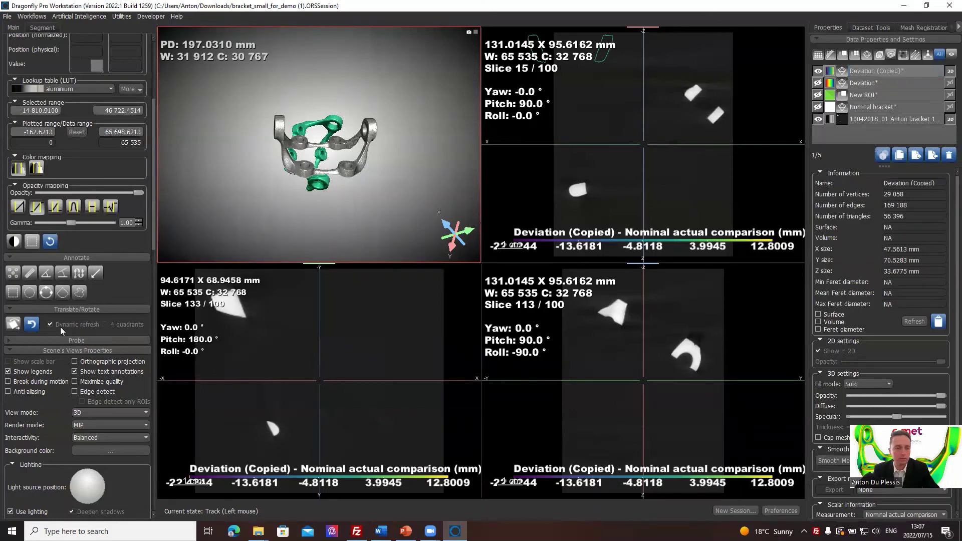
Hide Deviation (Copied) and the CT dataset, showing only New ROI in 3D
left_click(42, 27)
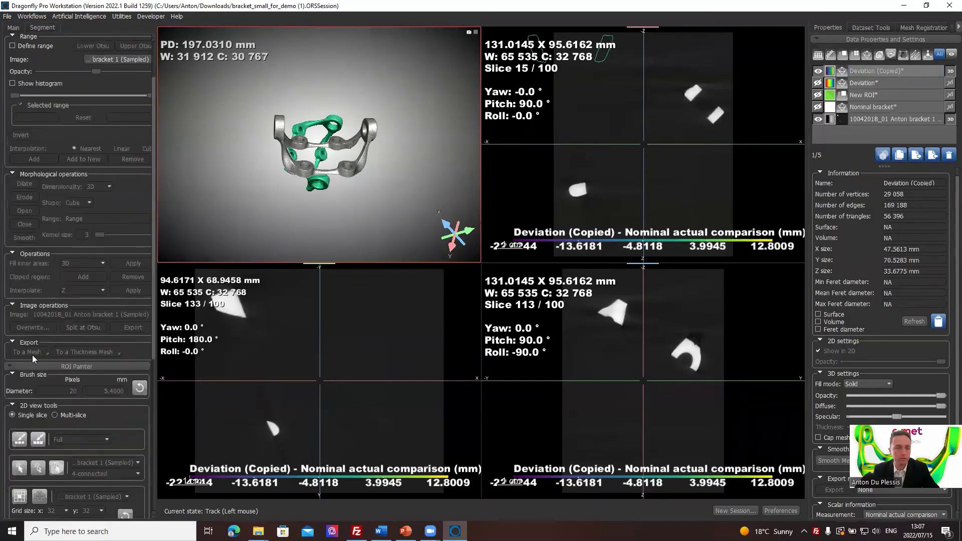
scroll(37, 379, "down", 5)
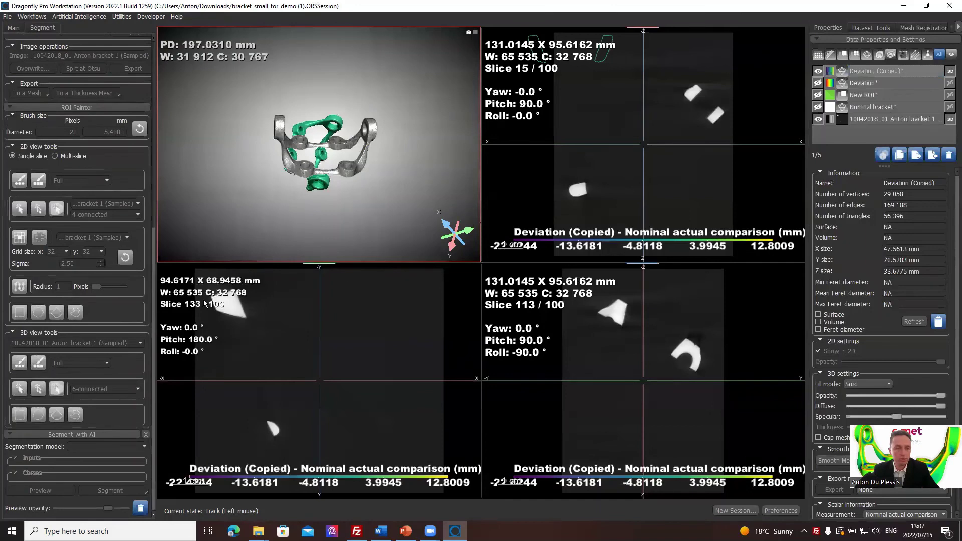
left_click(828, 95)
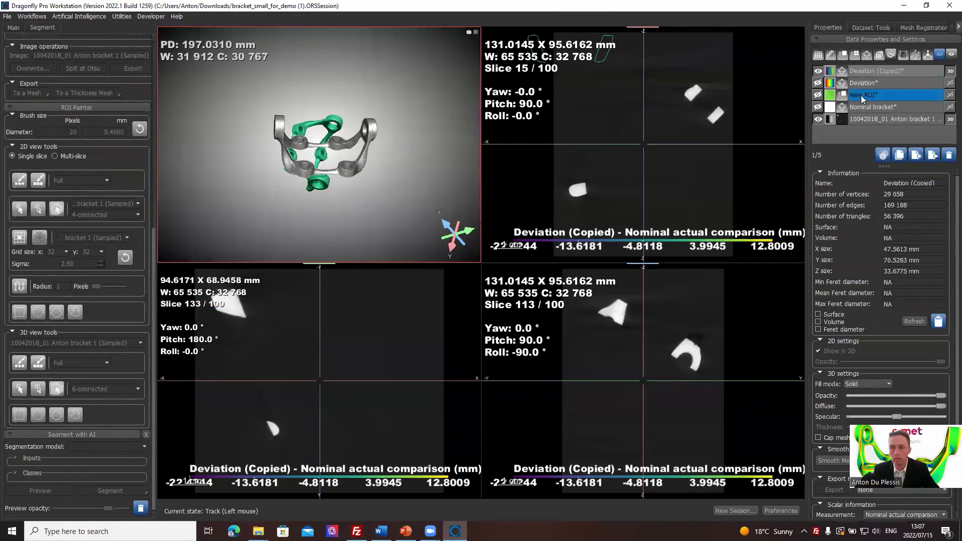
left_click(818, 71)
left_click(818, 95)
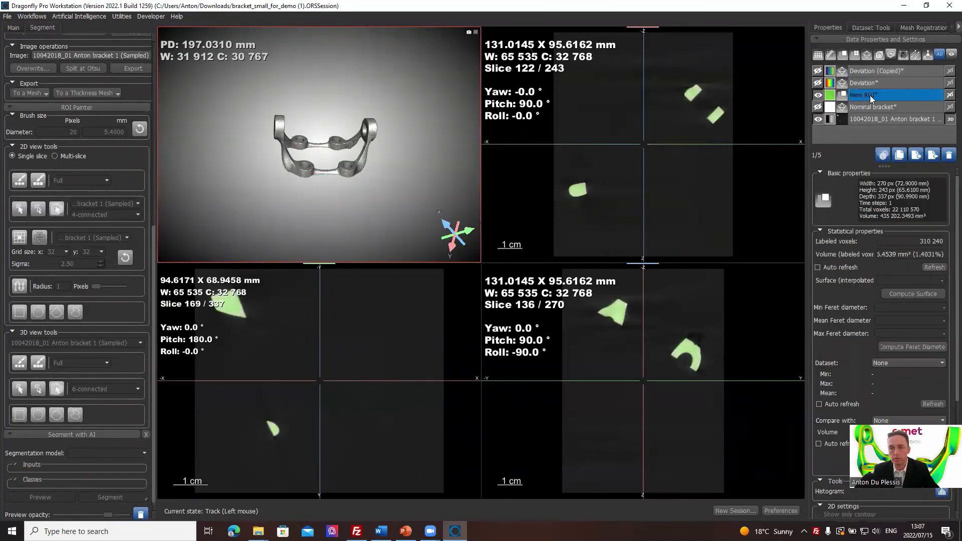
left_click(870, 95, "ctrl")
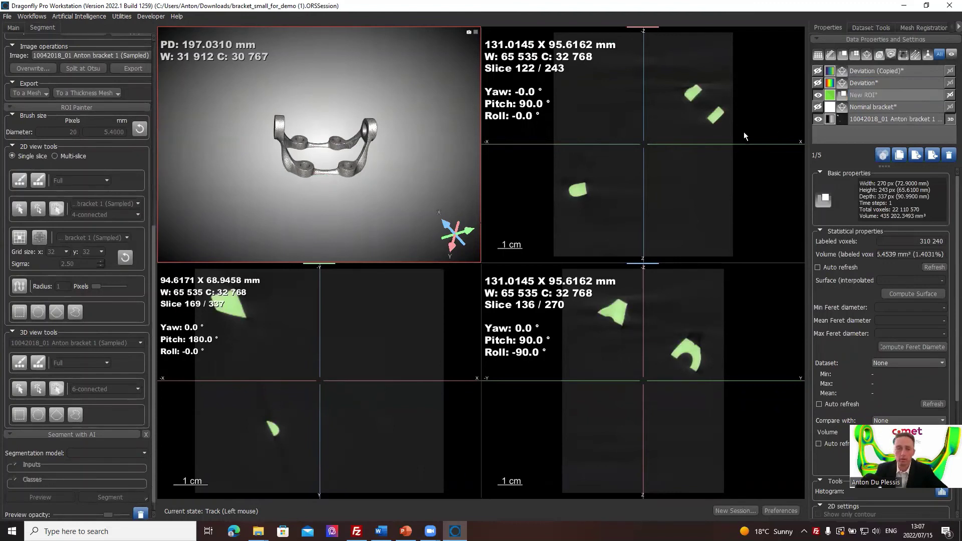
left_click(818, 118)
left_click(864, 95)
left_click(950, 95)
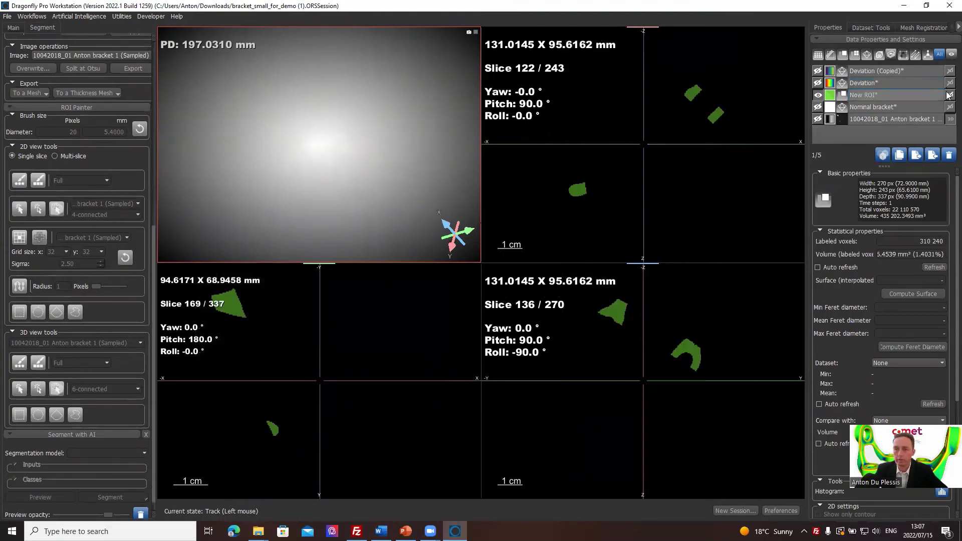
left_click(898, 119)
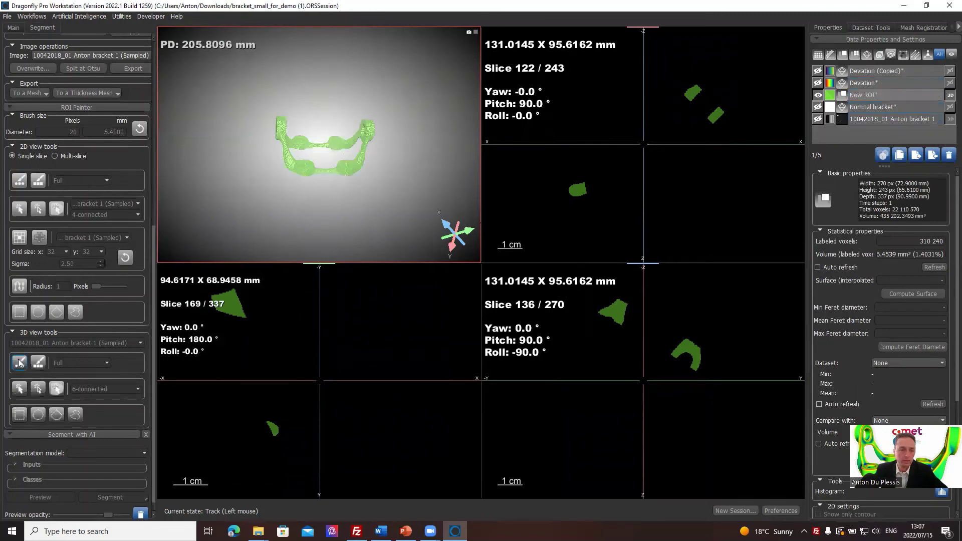
Export New ROI to a Normal (Sampled) thickness mesh with smoothing at 2 iterations
scroll(60, 226, "down", 1)
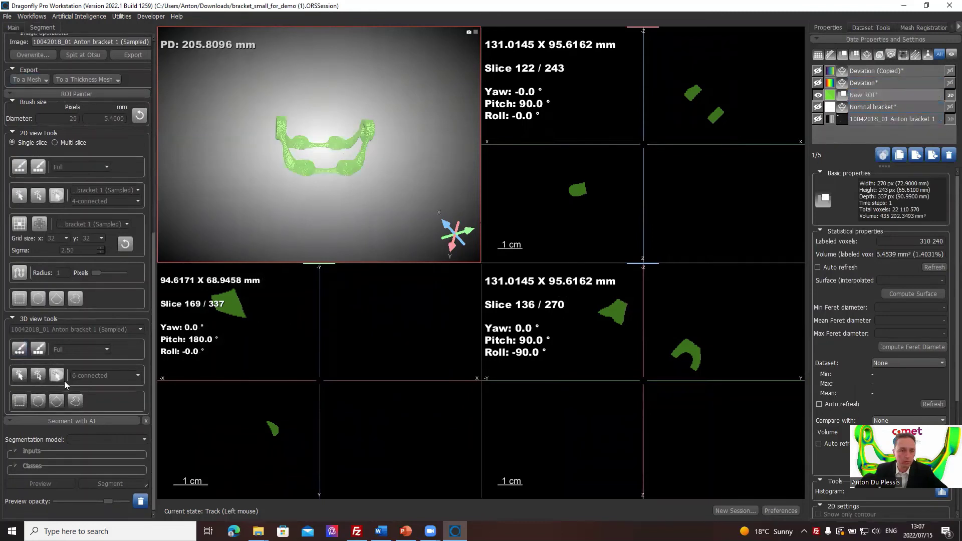
scroll(32, 140, "up", 4)
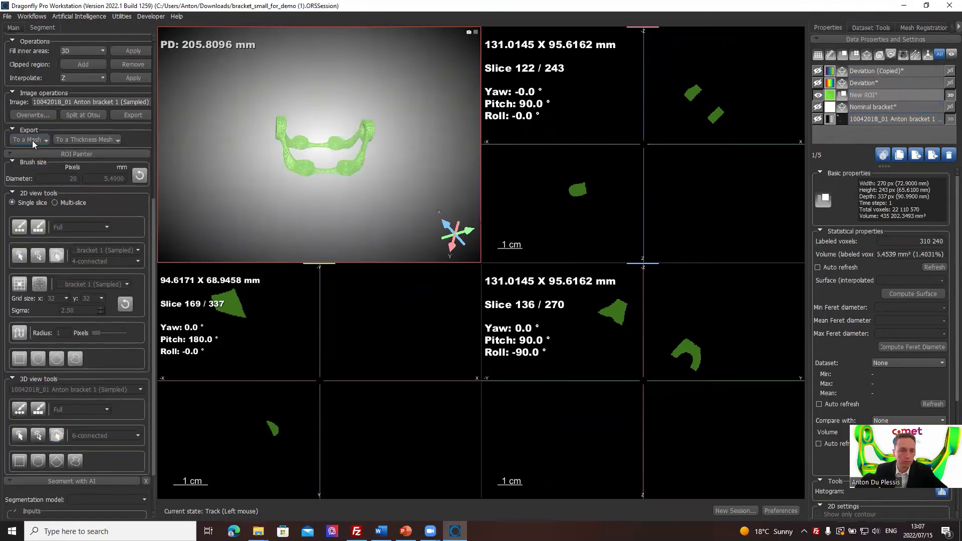
left_click(85, 140)
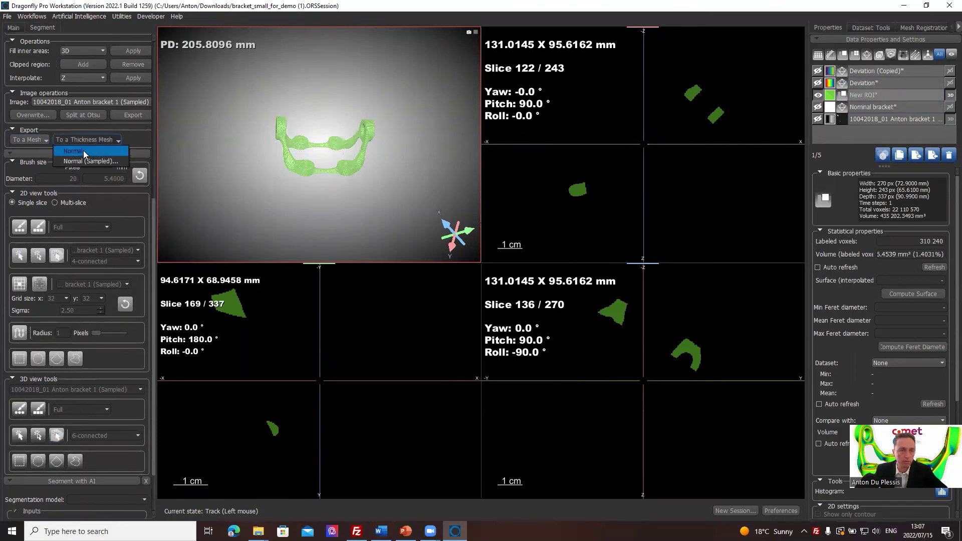
left_click(88, 159)
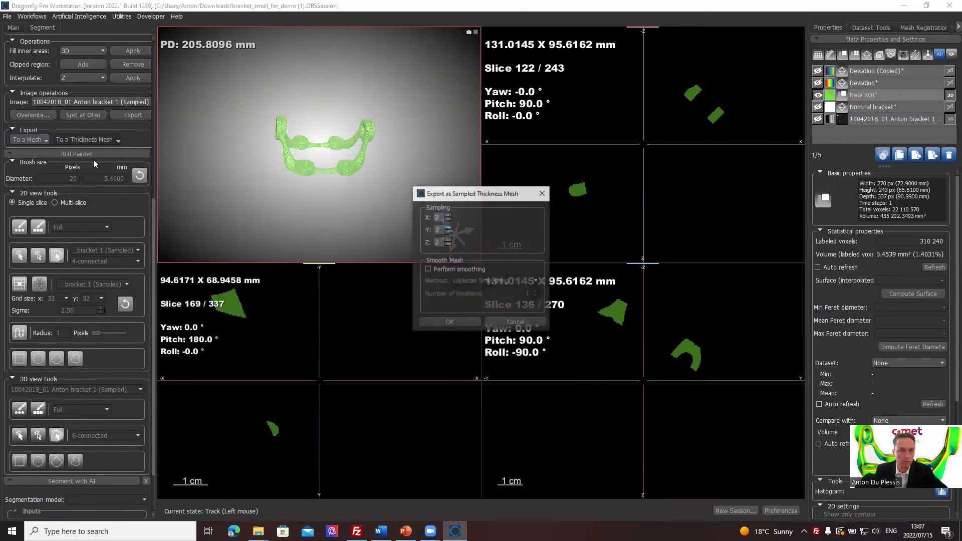
left_click(461, 270)
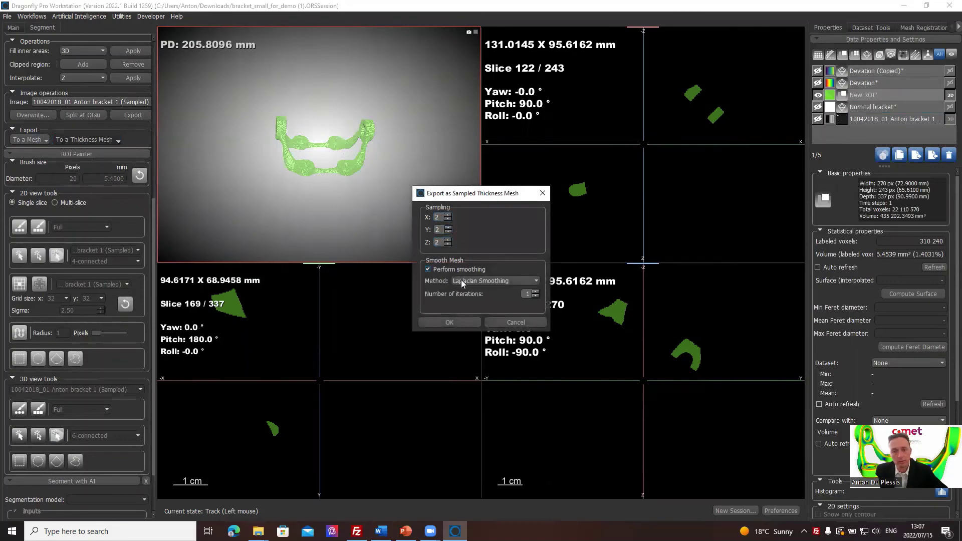
left_click(536, 292)
left_click(449, 323)
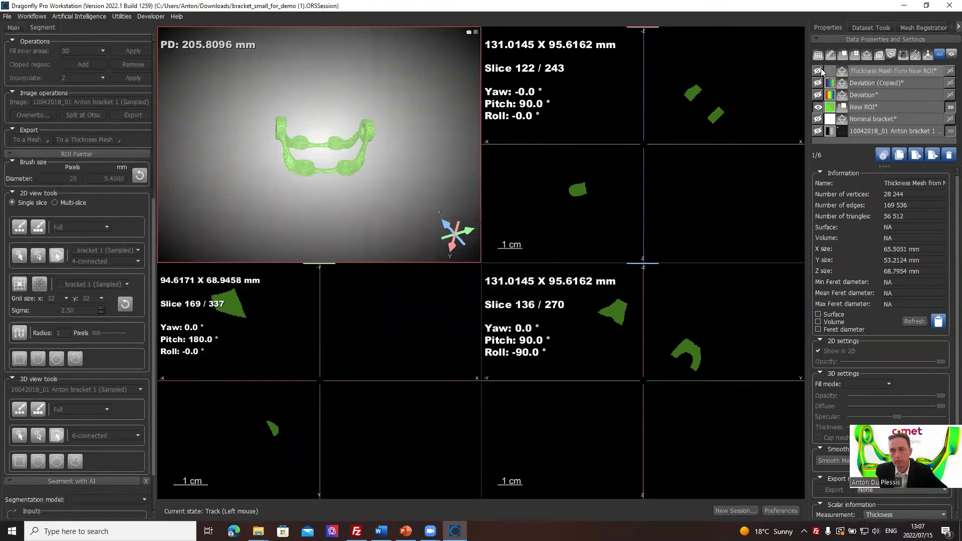
Show the thickness mesh in a single maximized 3D view, zoomed and tilted, with its legend
left_click(818, 69)
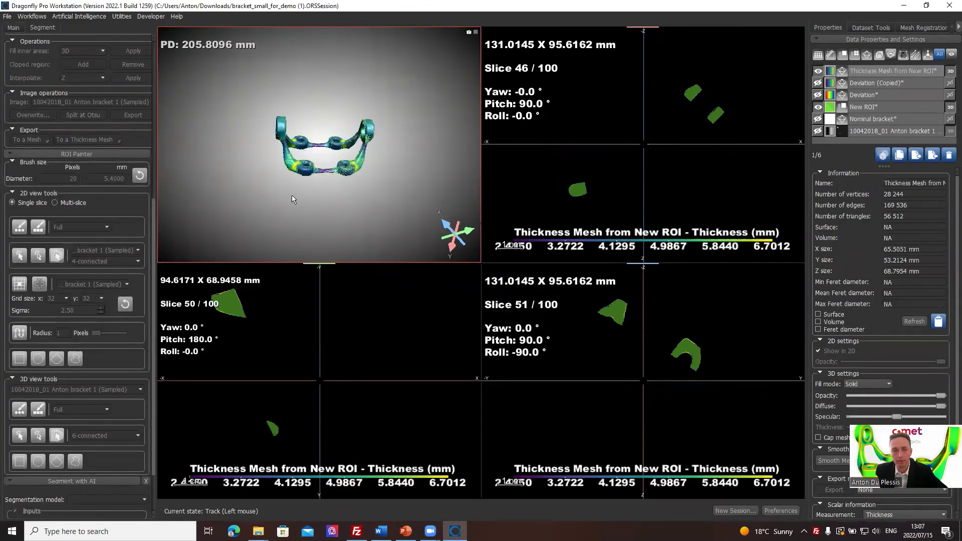
double_click(343, 193)
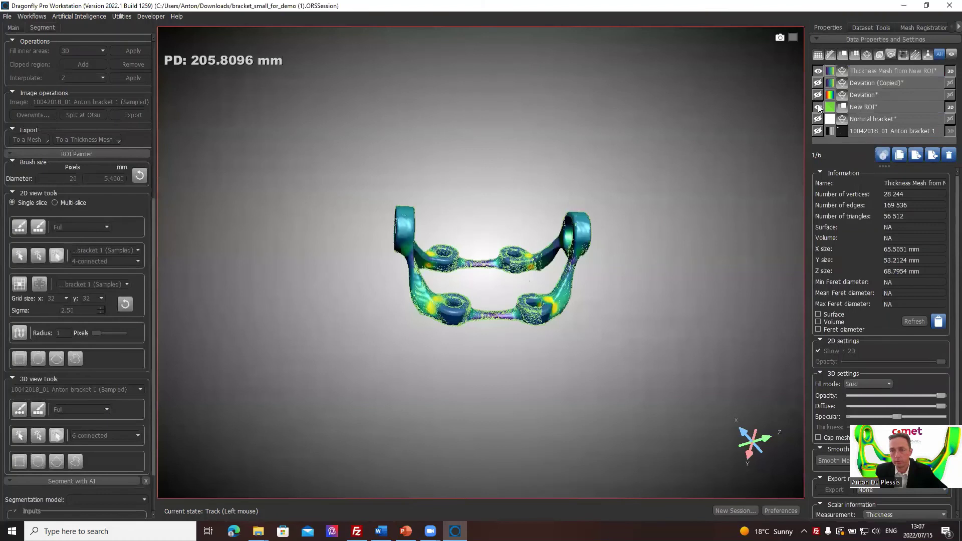
scroll(504, 293, "up", 5)
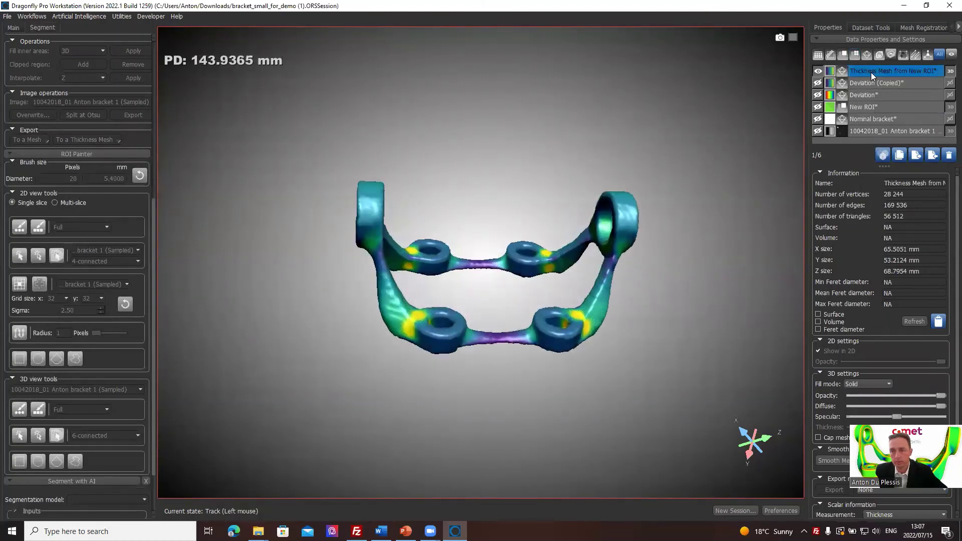
left_click_drag(534, 223, 516, 267)
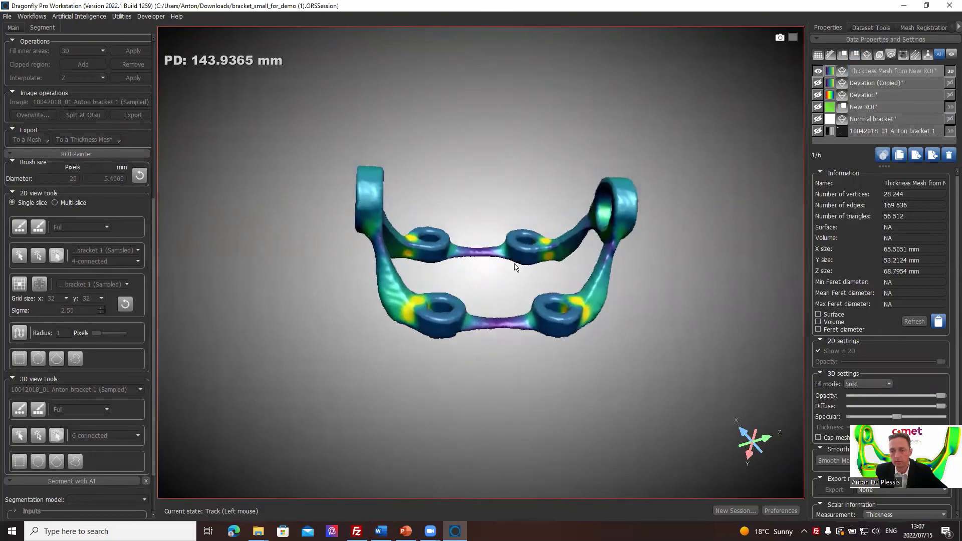
scroll(515, 267, "up", 2)
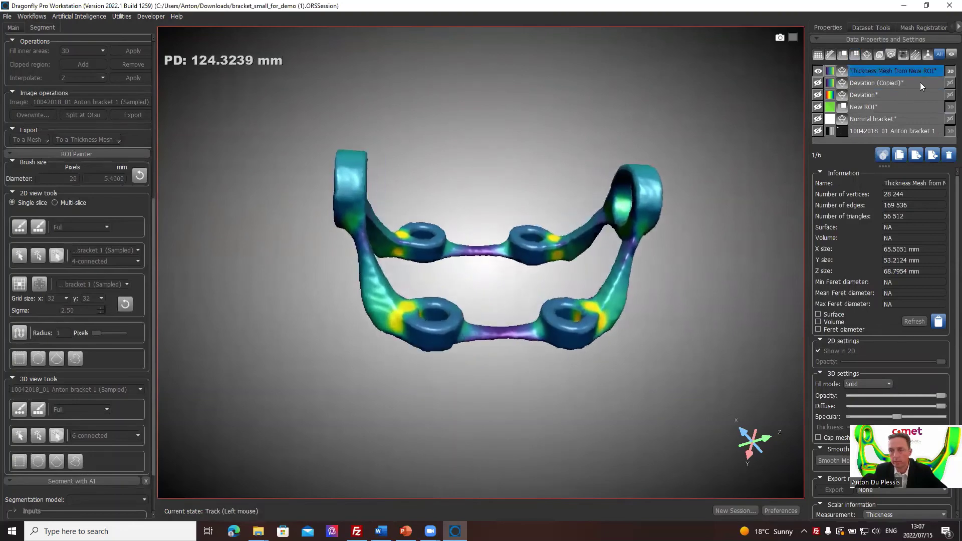
left_click(818, 72)
left_click(818, 72)
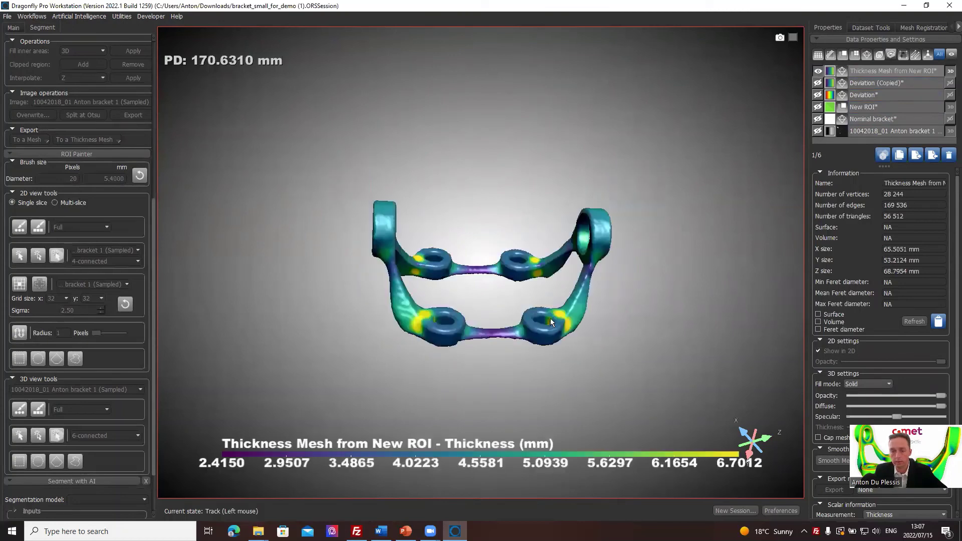
scroll(501, 289, "up", 3)
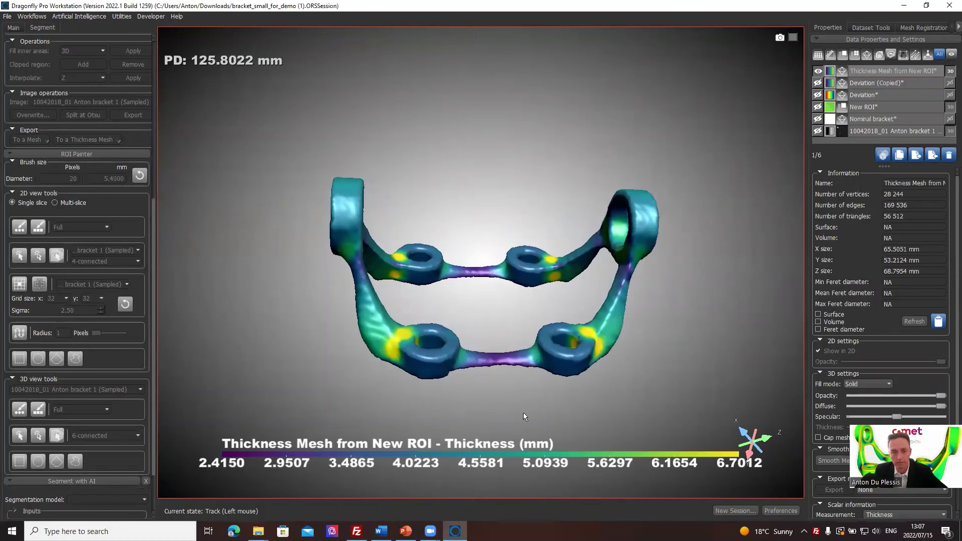
left_click_drag(523, 413, 502, 375)
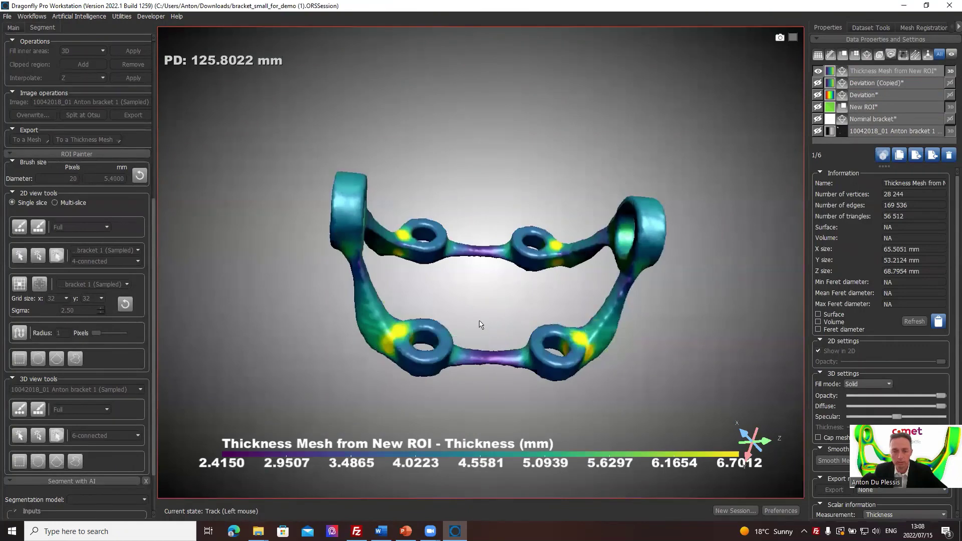
scroll(544, 356, "down", 3)
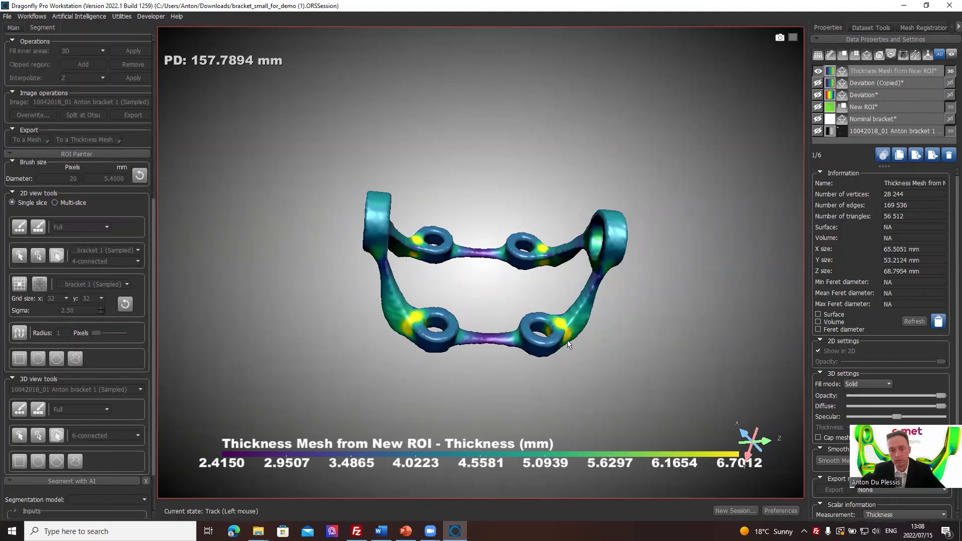
left_click_drag(528, 378, 598, 333)
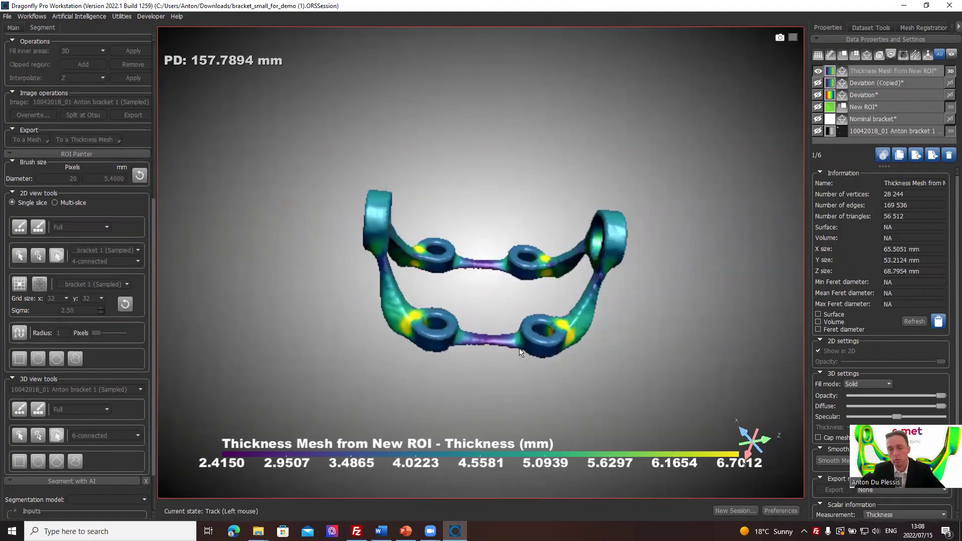